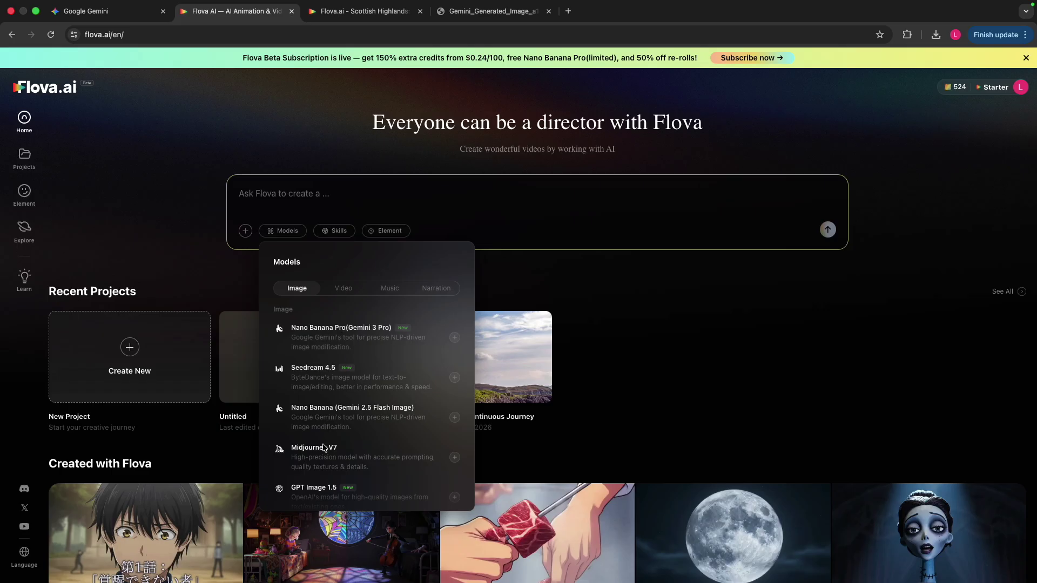
pyautogui.scroll(-2, 323, 448)
# Focus the empty home-page prompt and show its image, audio or text attachment options
pyautogui.click(363, 293)
pyautogui.scroll(-2, 293, 356)
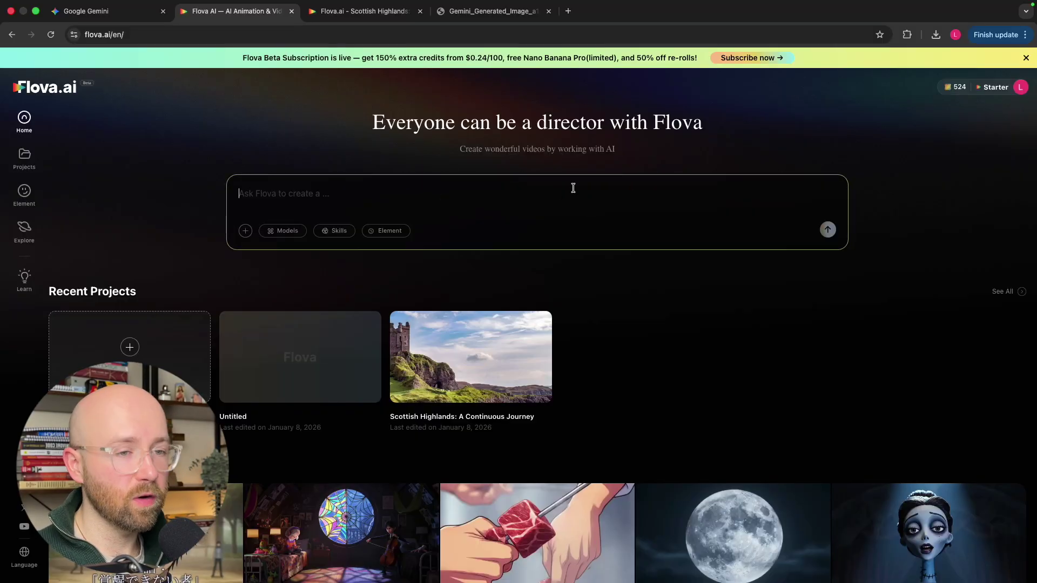
pyautogui.click(556, 198)
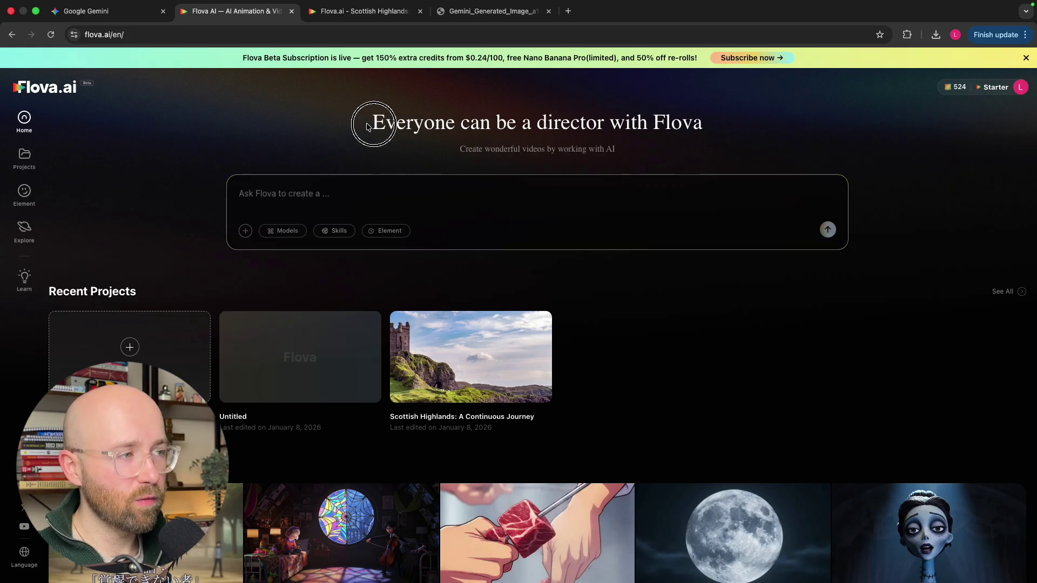
pyautogui.moveTo(366, 126); pyautogui.dragTo(706, 134)
pyautogui.click(705, 136)
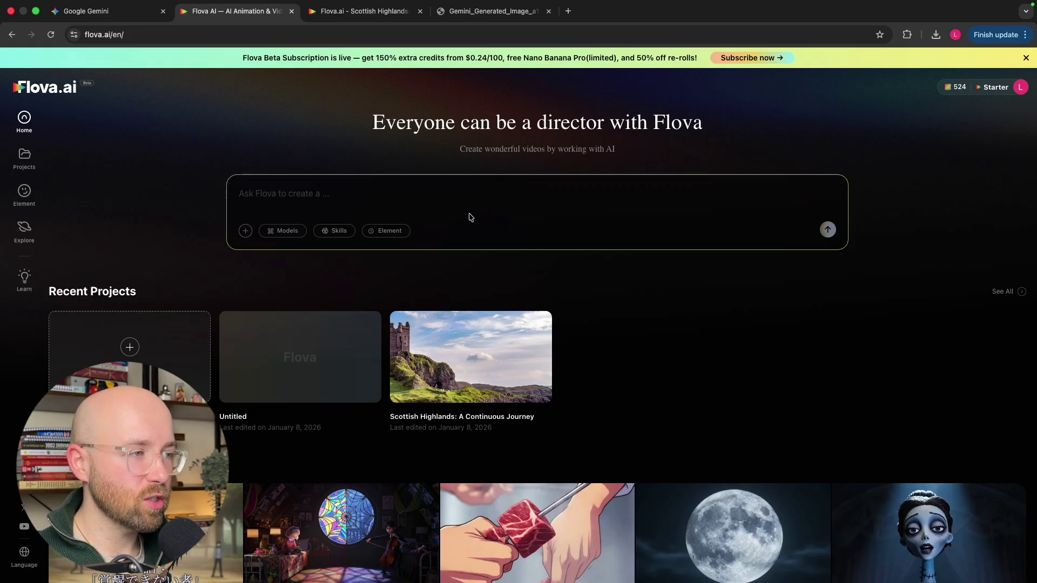
pyautogui.click(245, 231)
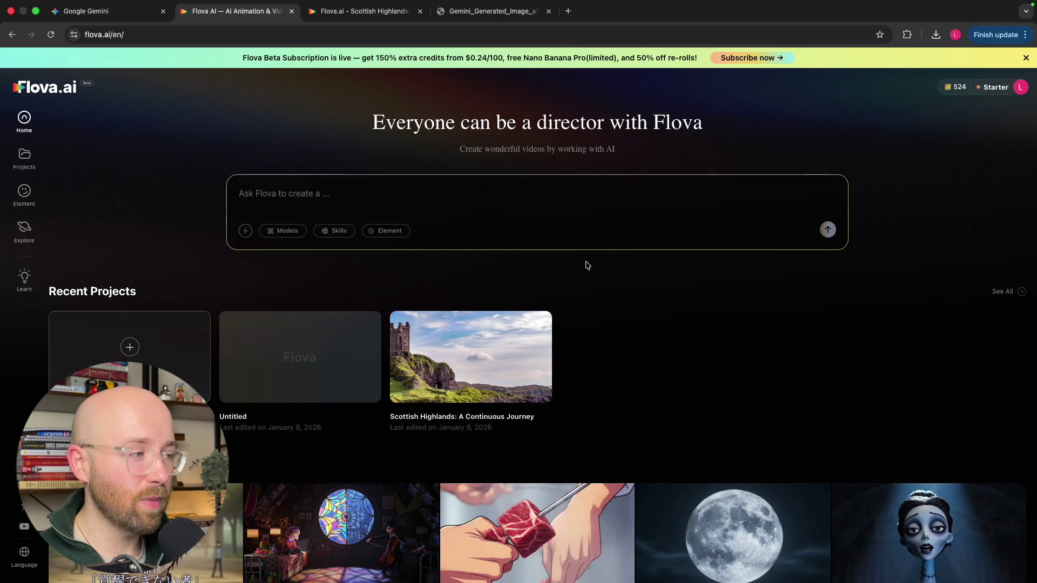
pyautogui.scroll(-5, 586, 265)
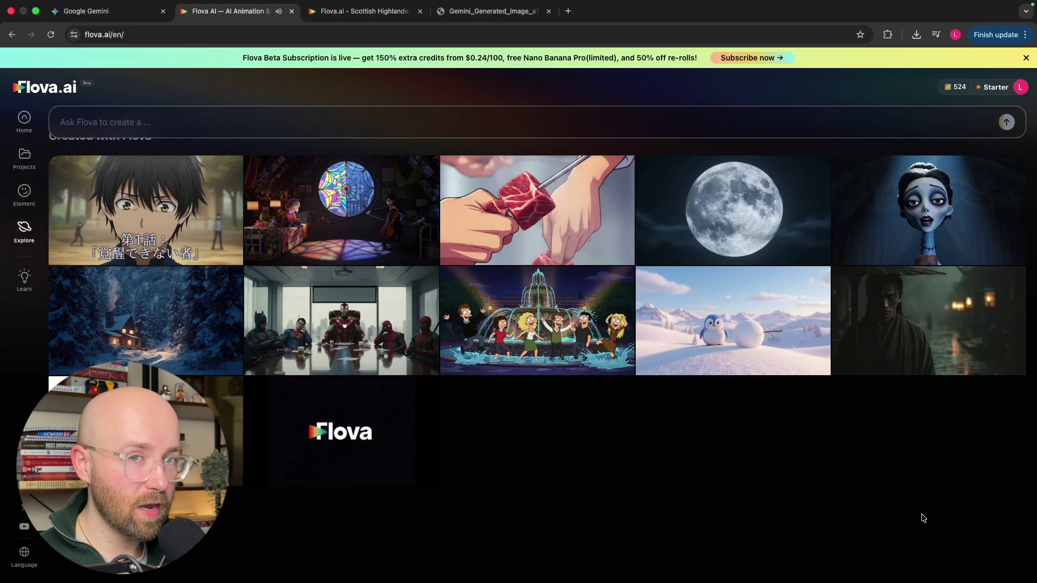
pyautogui.scroll(5, 891, 486)
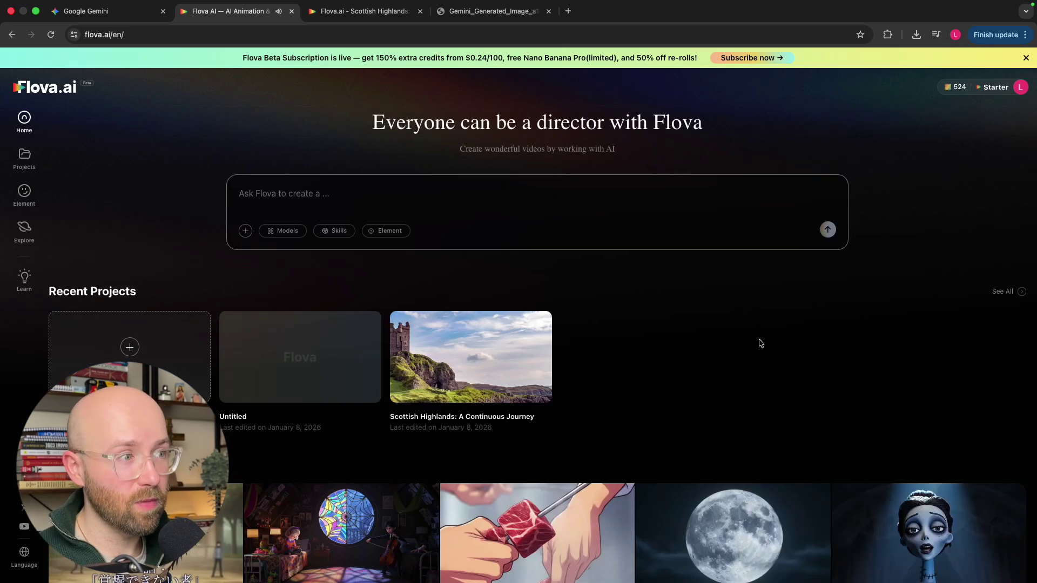
pyautogui.moveTo(244, 231)
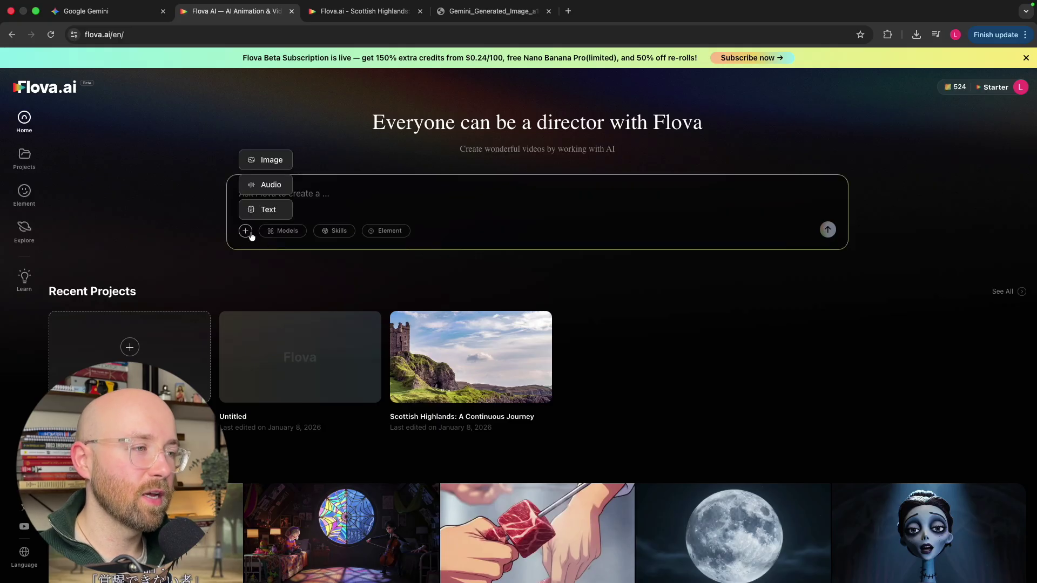
# Browse the Models list's video, music and narration tabs, then bring up the Skills list
pyautogui.click(280, 234)
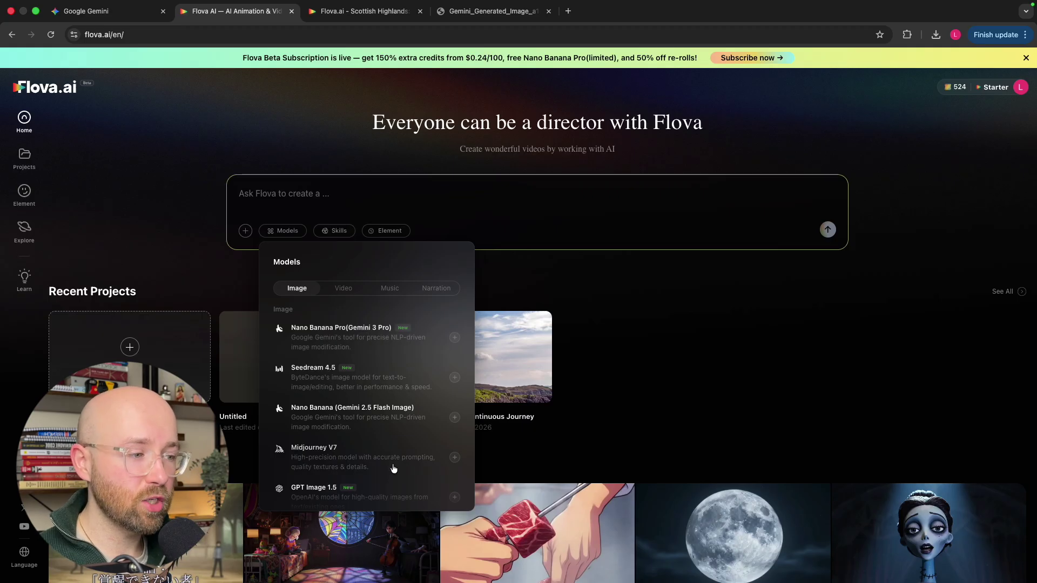
pyautogui.scroll(-2, 373, 469)
pyautogui.scroll(-2, 370, 470)
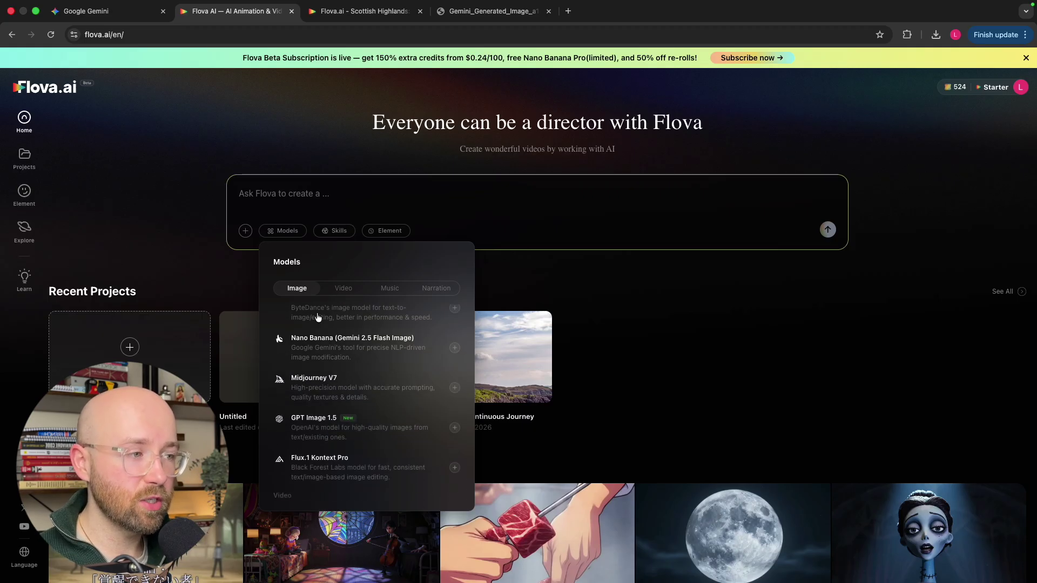
pyautogui.click(342, 287)
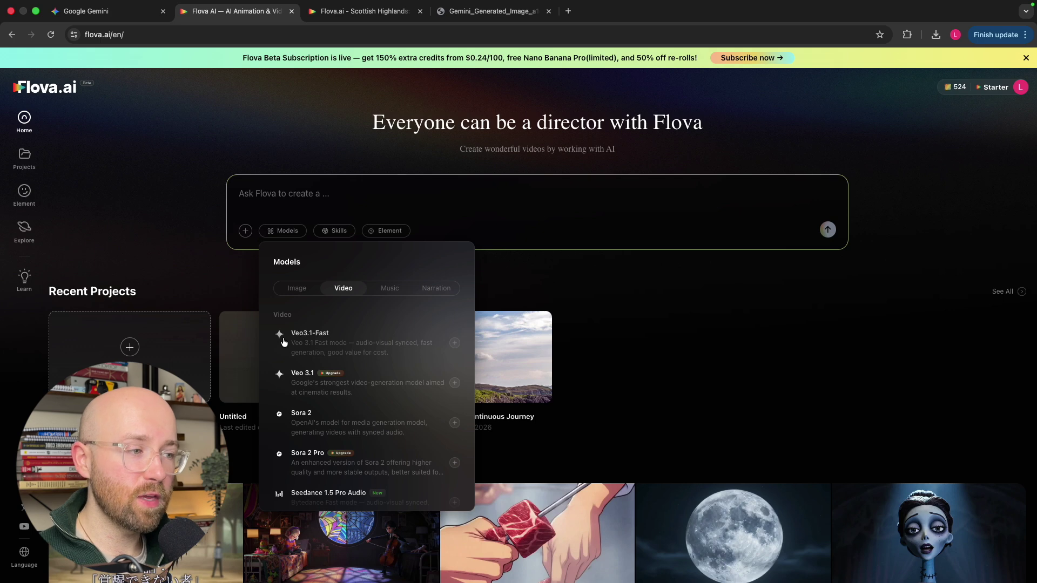
pyautogui.scroll(-1, 362, 352)
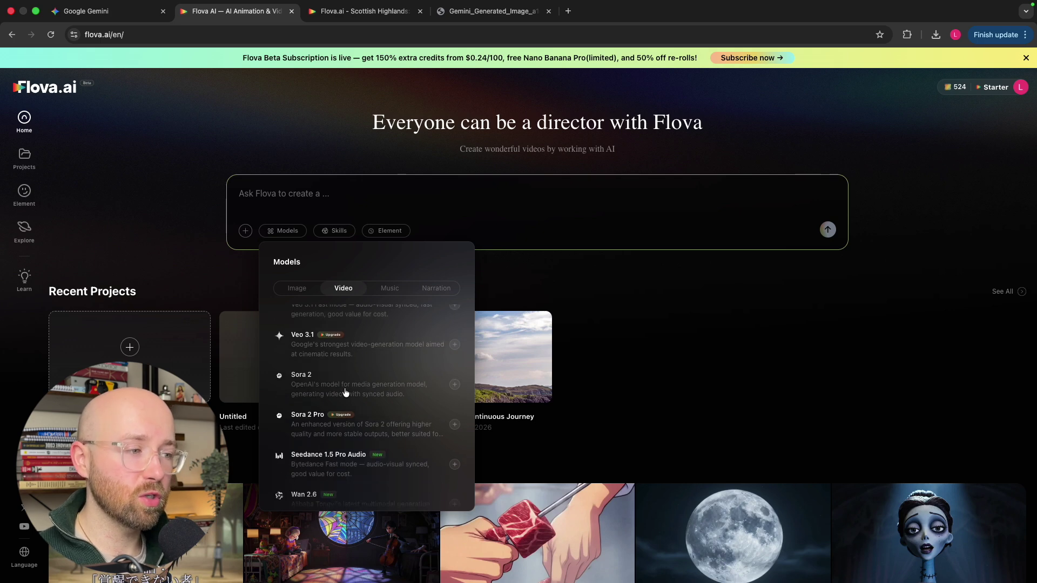
pyautogui.scroll(-1, 337, 415)
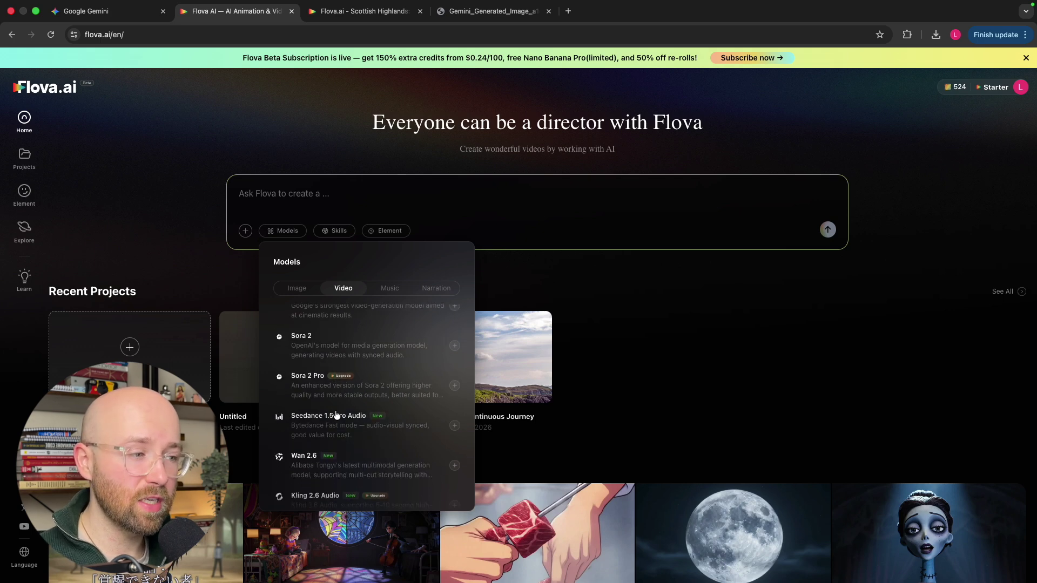
pyautogui.click(390, 288)
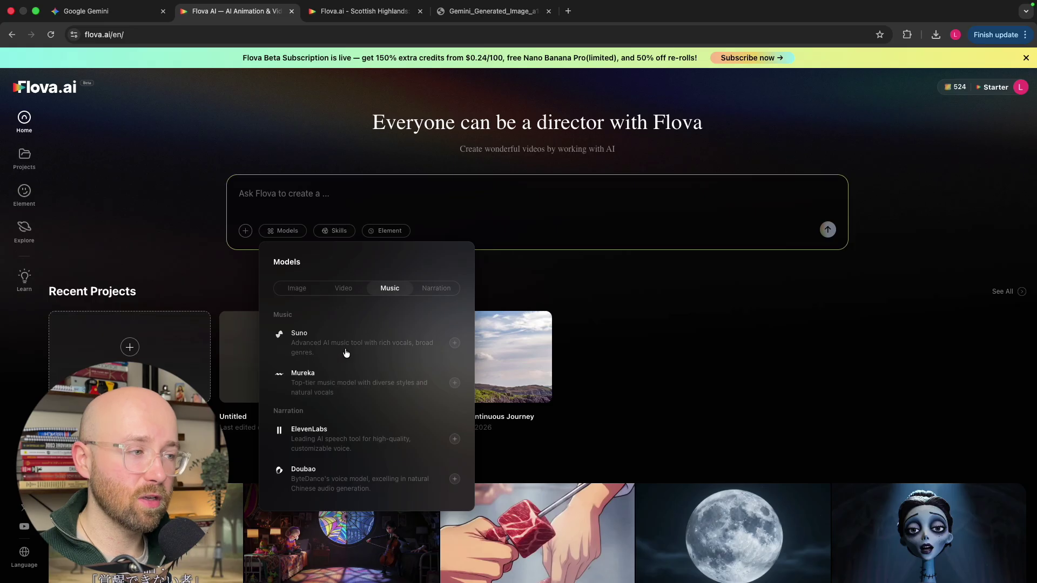
pyautogui.click(444, 291)
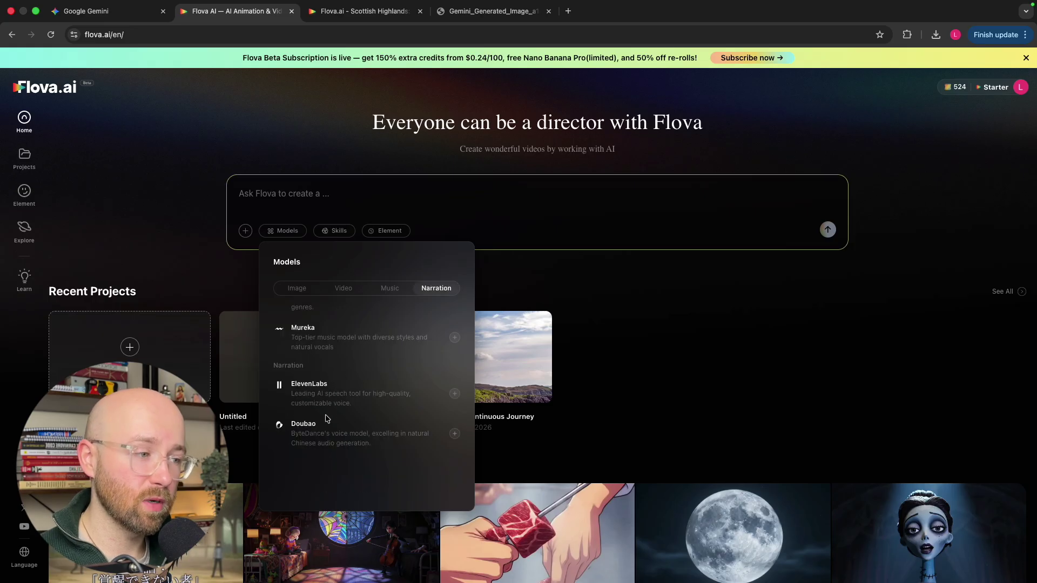
pyautogui.scroll(3, 332, 390)
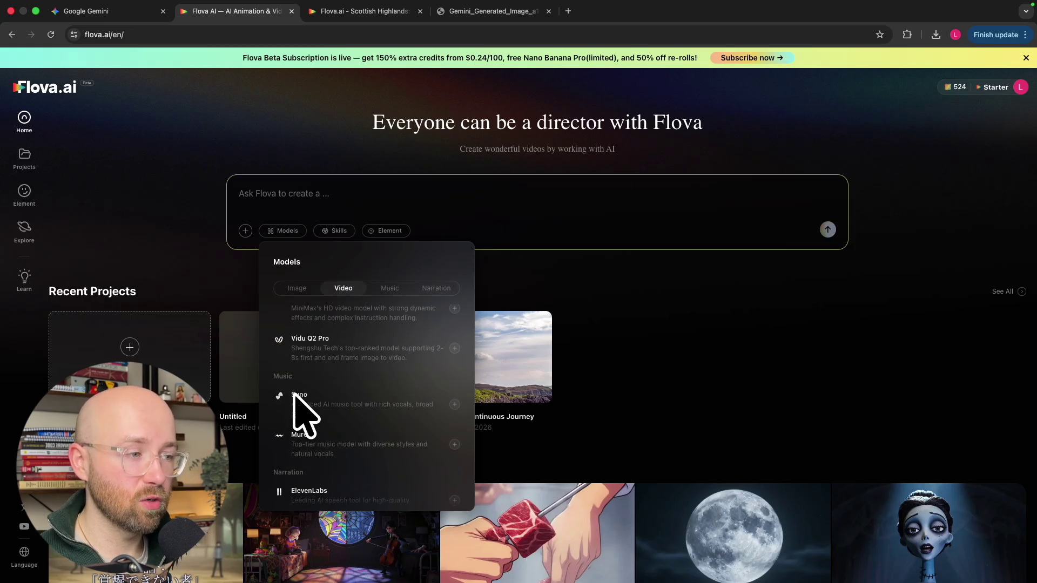
pyautogui.click(404, 202)
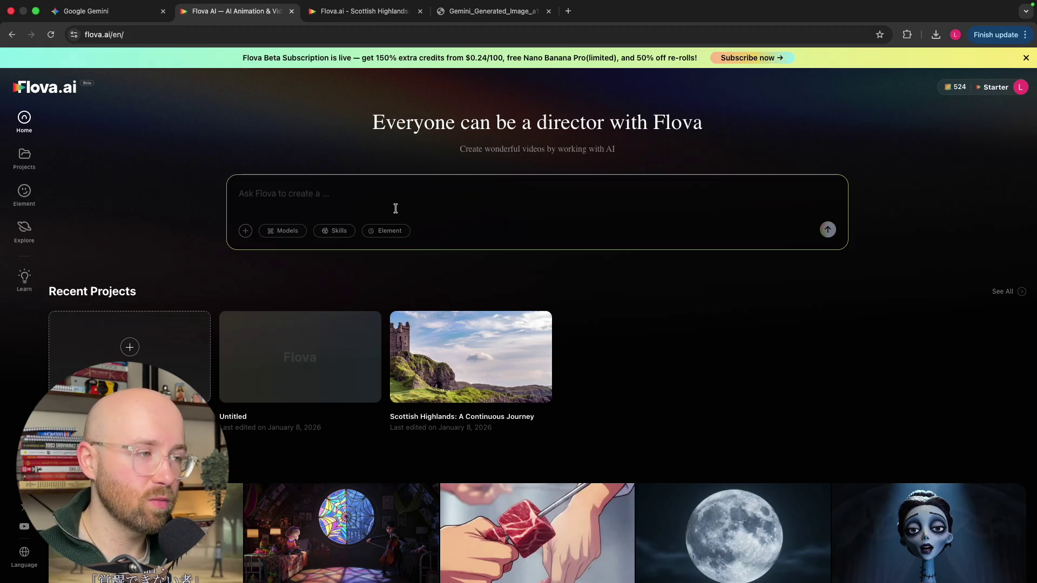
pyautogui.click(333, 232)
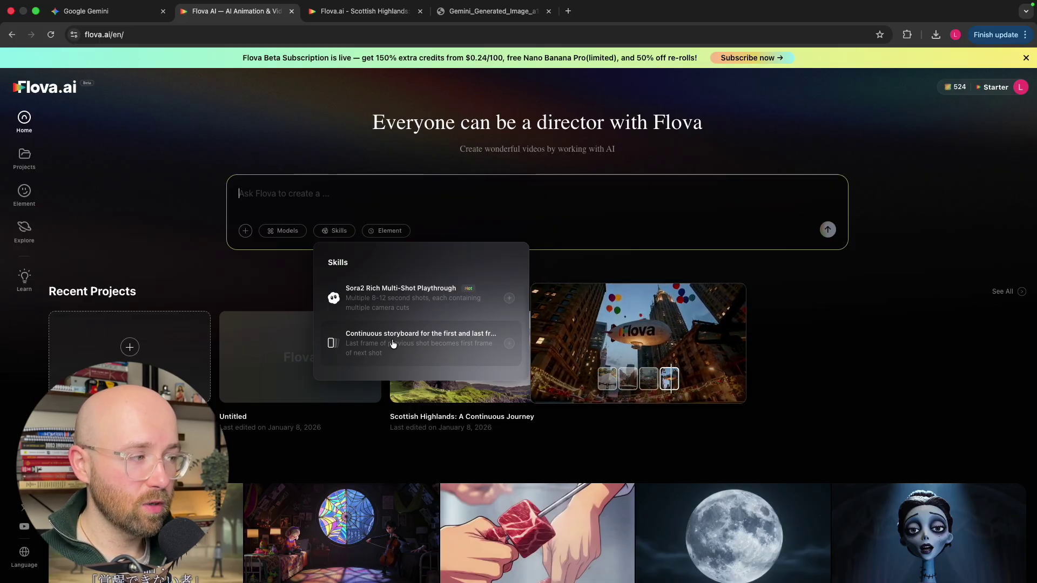
# Dismiss the Skills dropdown so the Flova video gallery shows below recent projects
pyautogui.click(835, 292)
pyautogui.moveTo(471, 357)
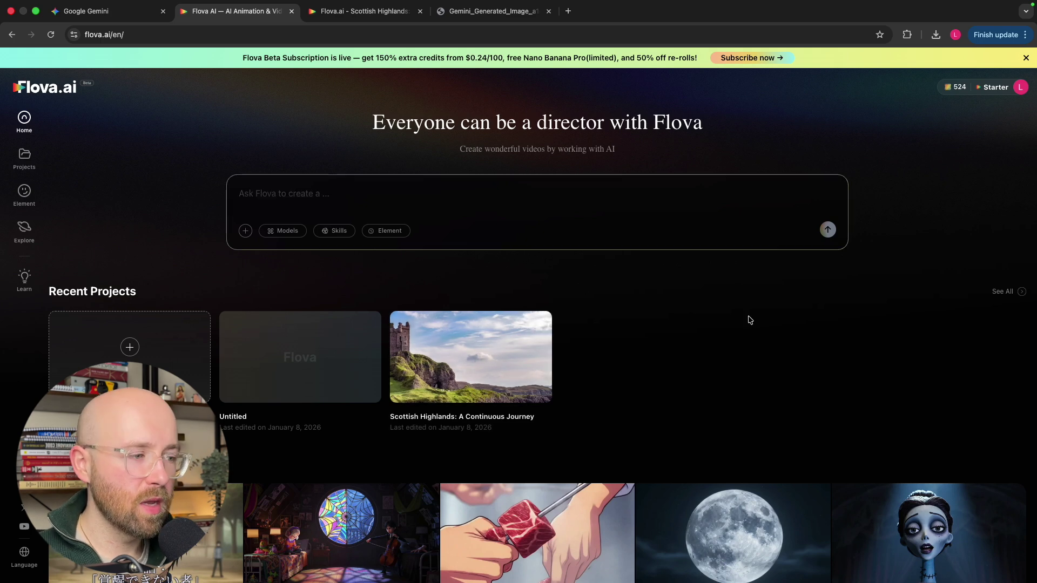
pyautogui.scroll(-3, 748, 319)
pyautogui.scroll(-3, 716, 256)
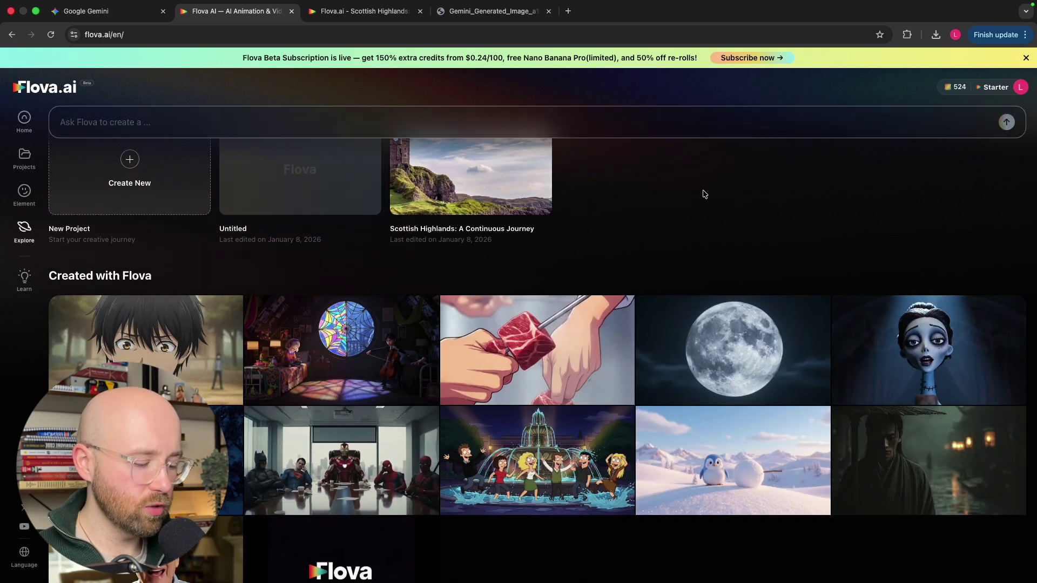
pyautogui.scroll(-3, 536, 292)
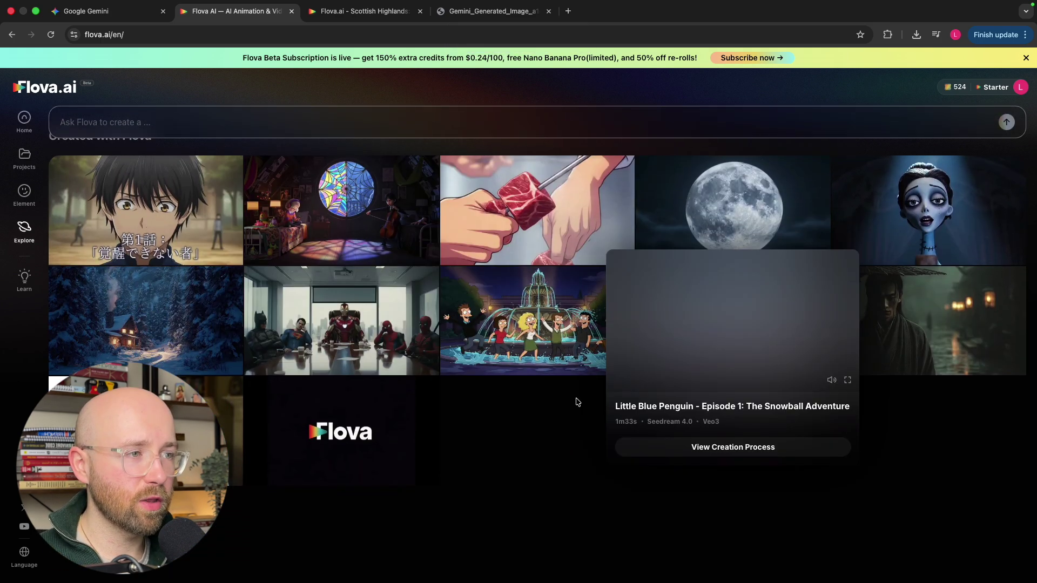
pyautogui.scroll(1, 575, 402)
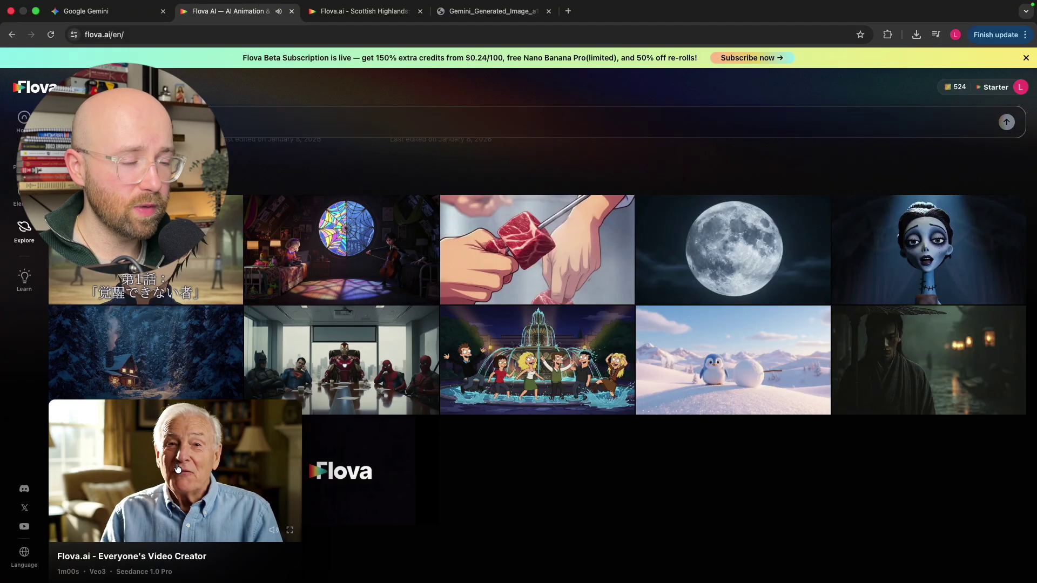
pyautogui.scroll(5, 537, 487)
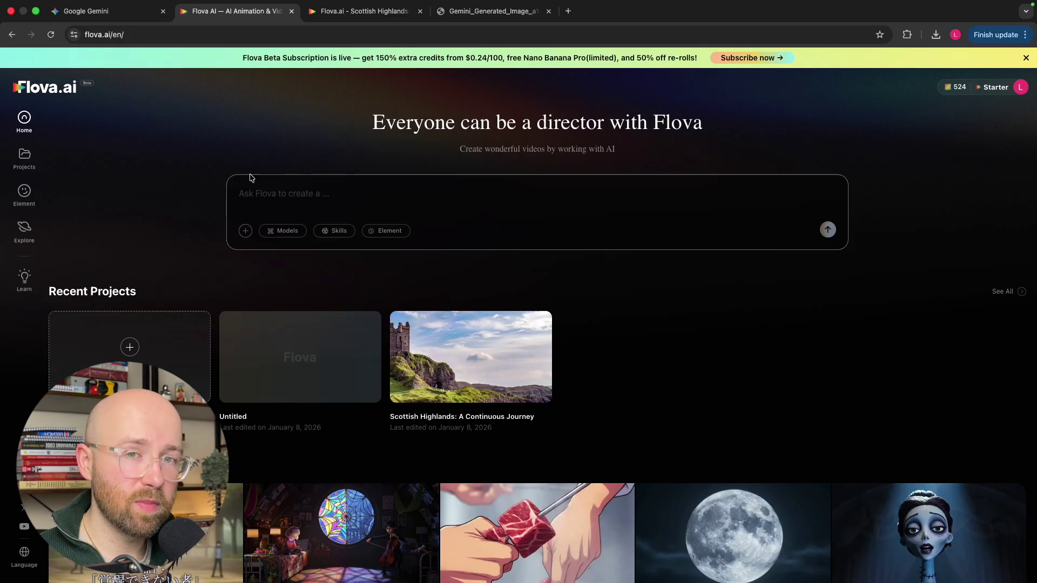
# Insert the Sora2 Rich Multi-Shot Playthrough skill text into the prompt, review it, then go to Gemini
pyautogui.click(287, 230)
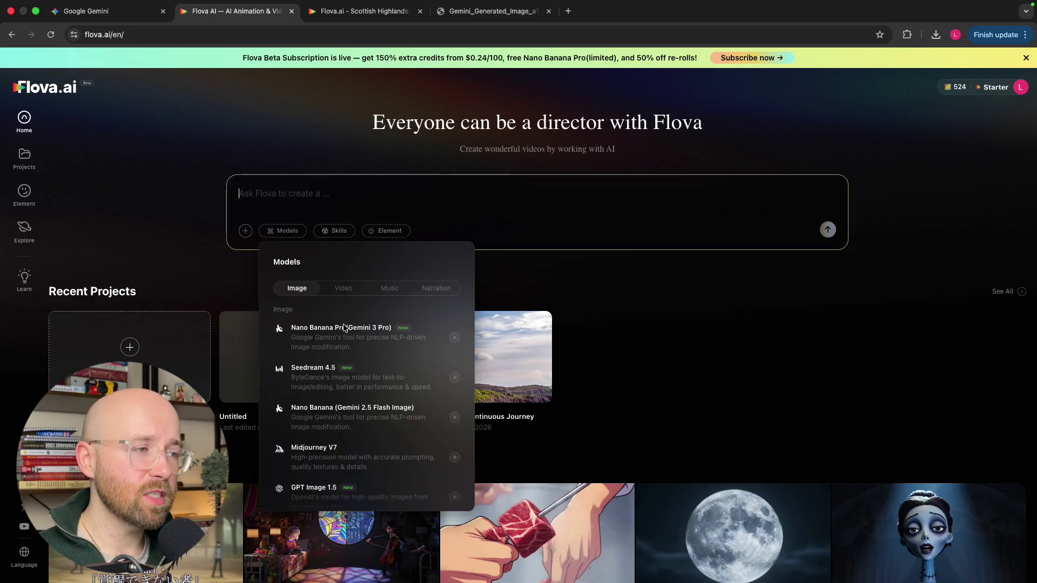
pyautogui.click(292, 196)
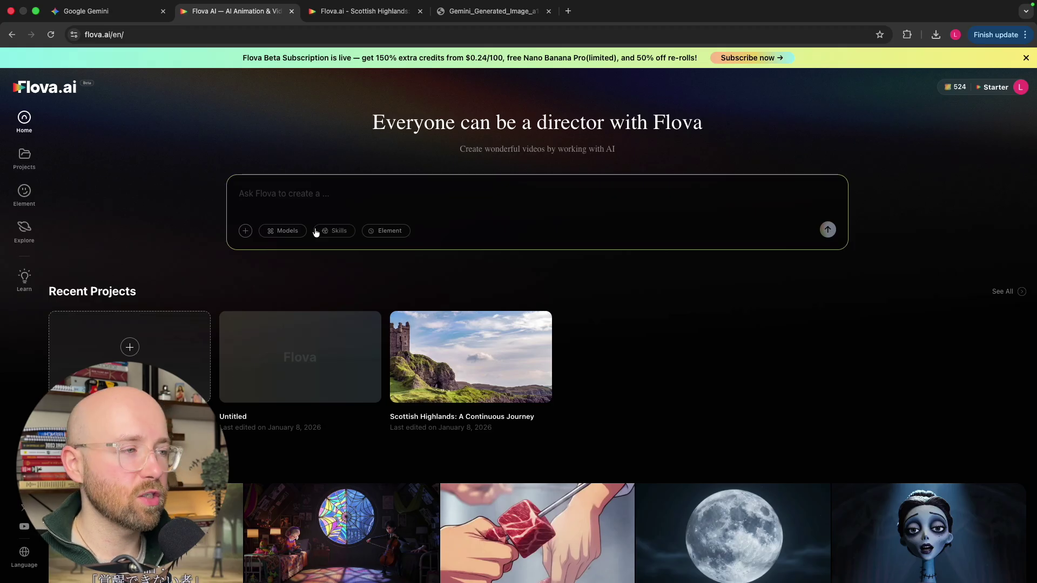
pyautogui.click(329, 234)
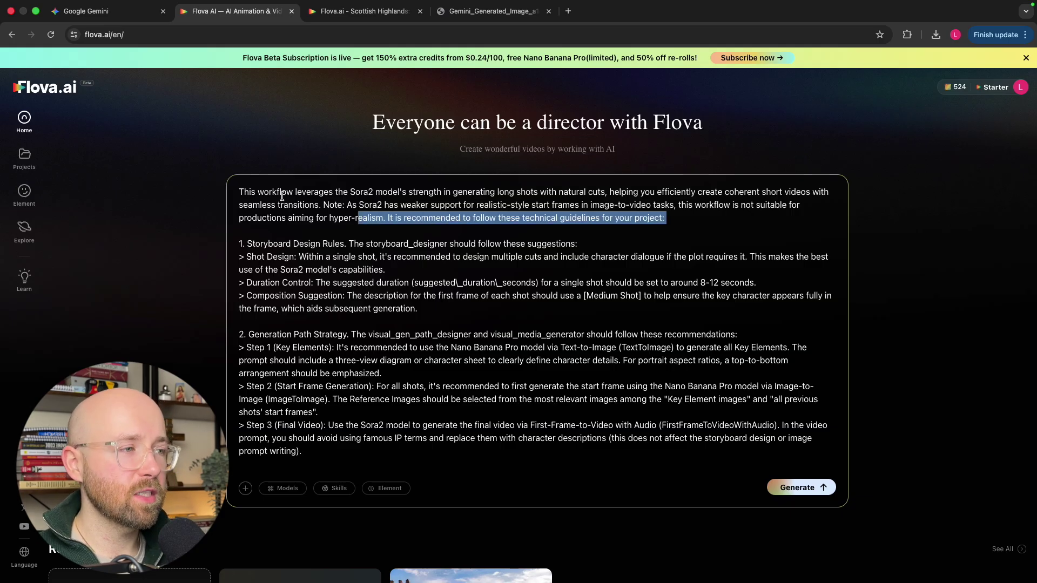
pyautogui.click(260, 193)
pyautogui.moveTo(239, 194); pyautogui.dragTo(330, 162)
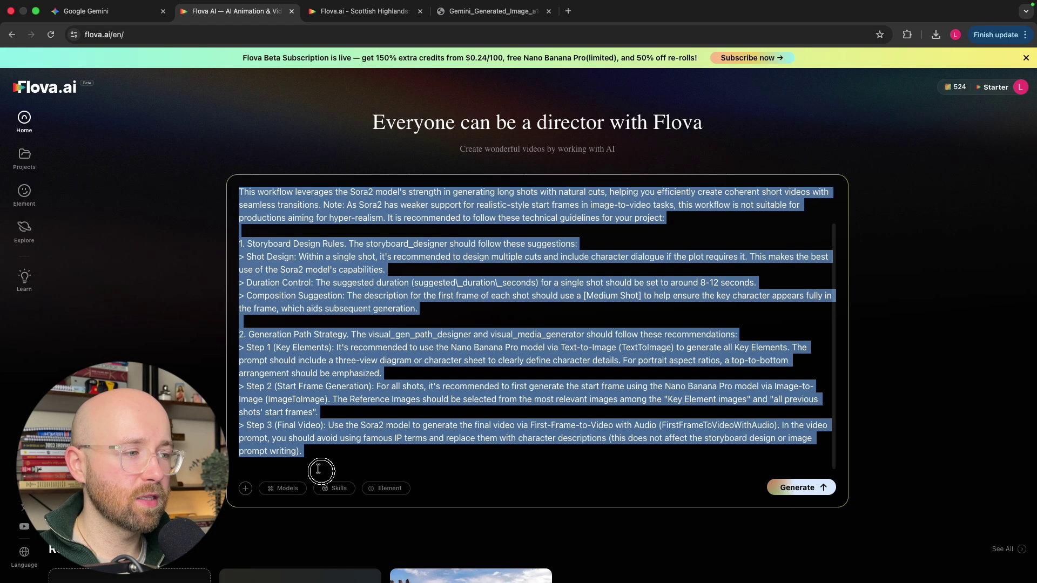
pyautogui.click(331, 203)
pyautogui.scroll(-2, 333, 376)
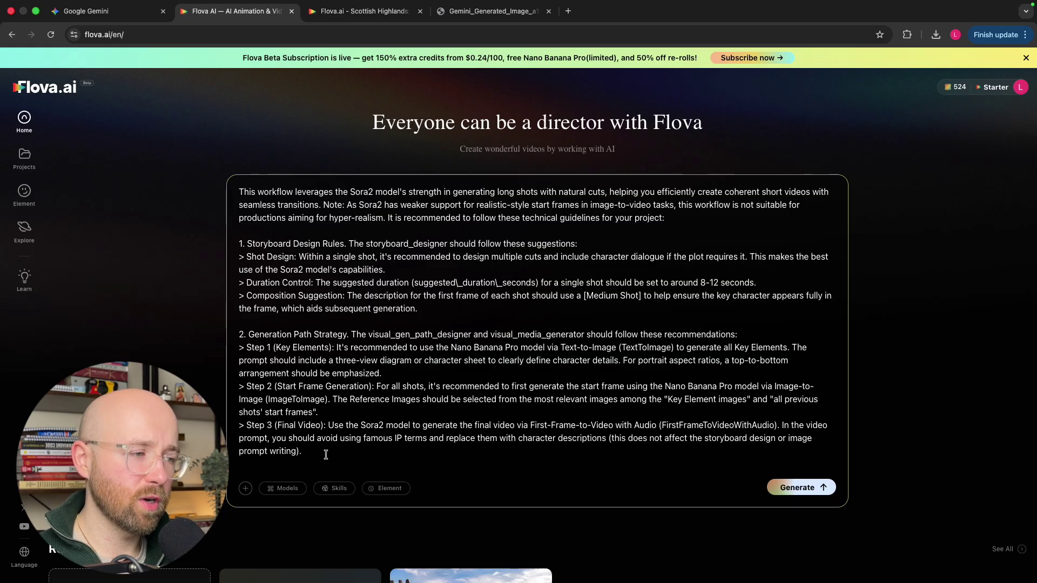
pyautogui.scroll(-1, 320, 455)
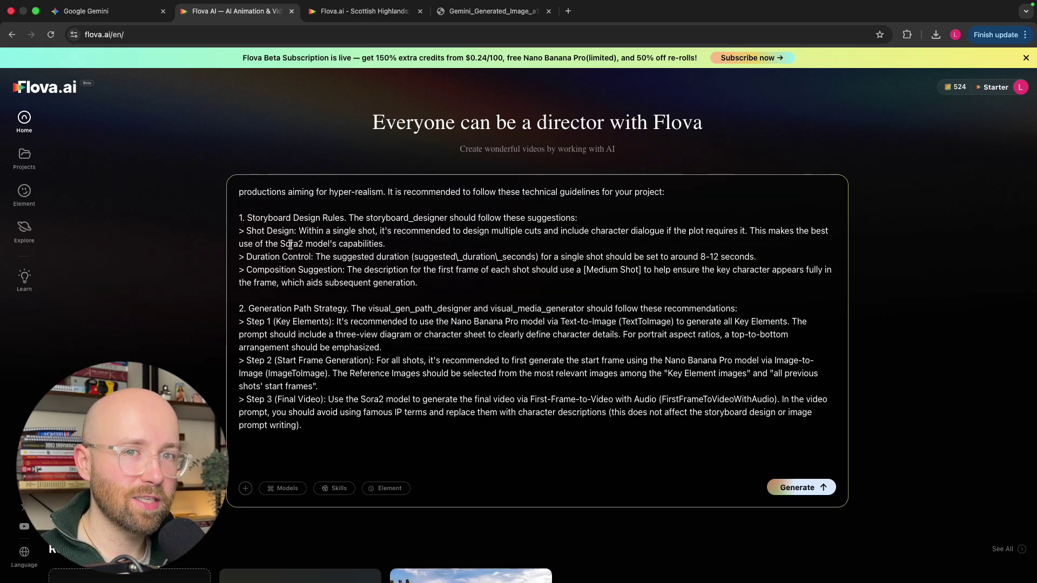
pyautogui.click(122, 14)
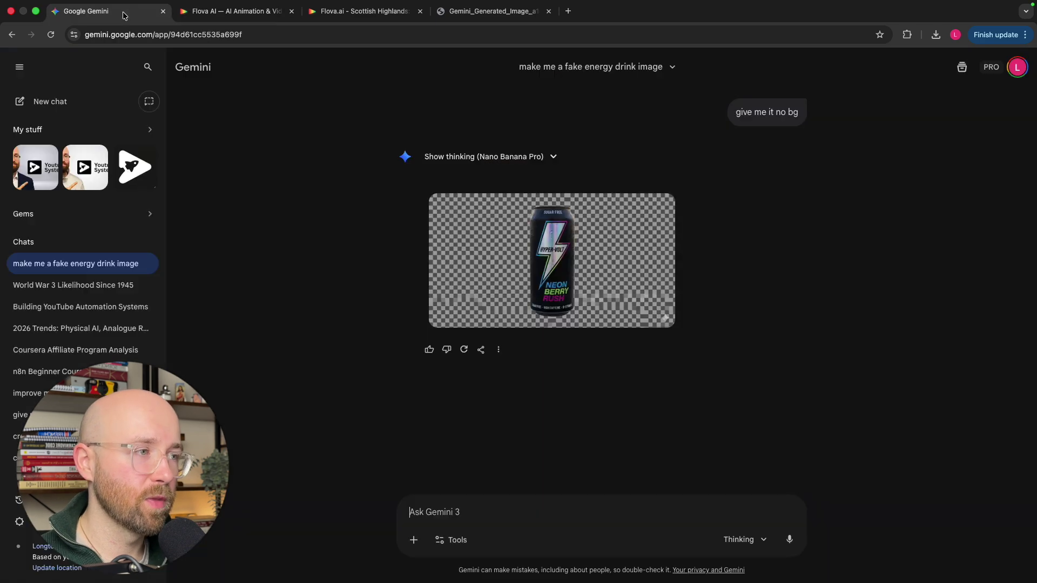
# Enlarge the generated transparent HYPER-VOLT can image in Gemini and copy it
pyautogui.click(20, 68)
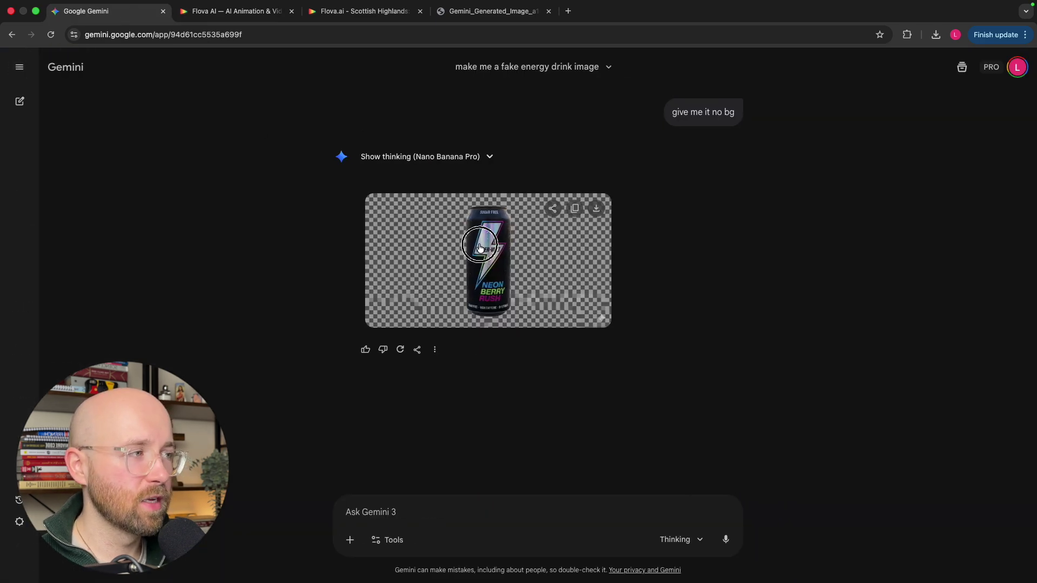
pyautogui.click(458, 275)
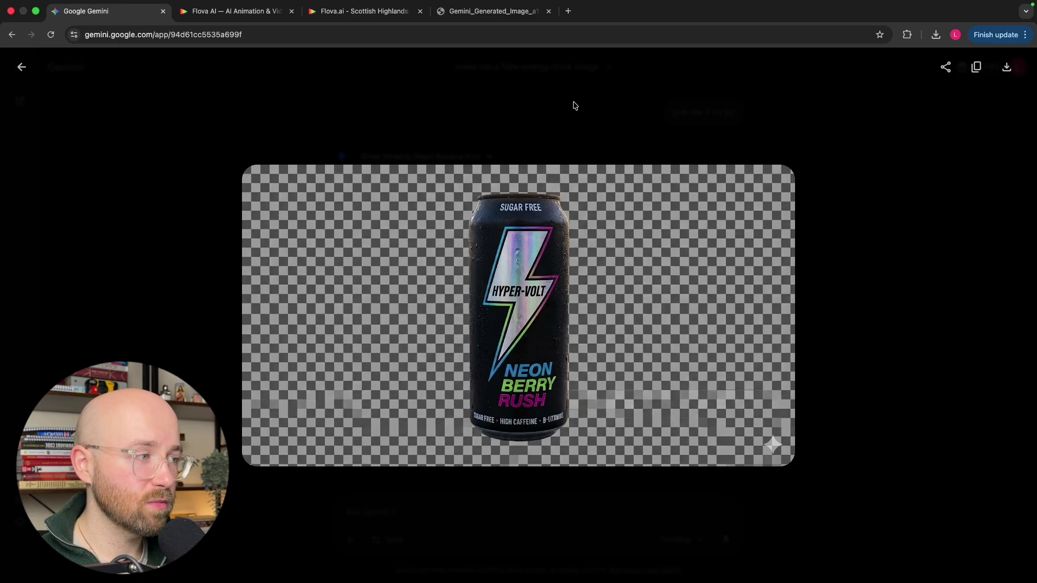
pyautogui.rightClick(522, 281)
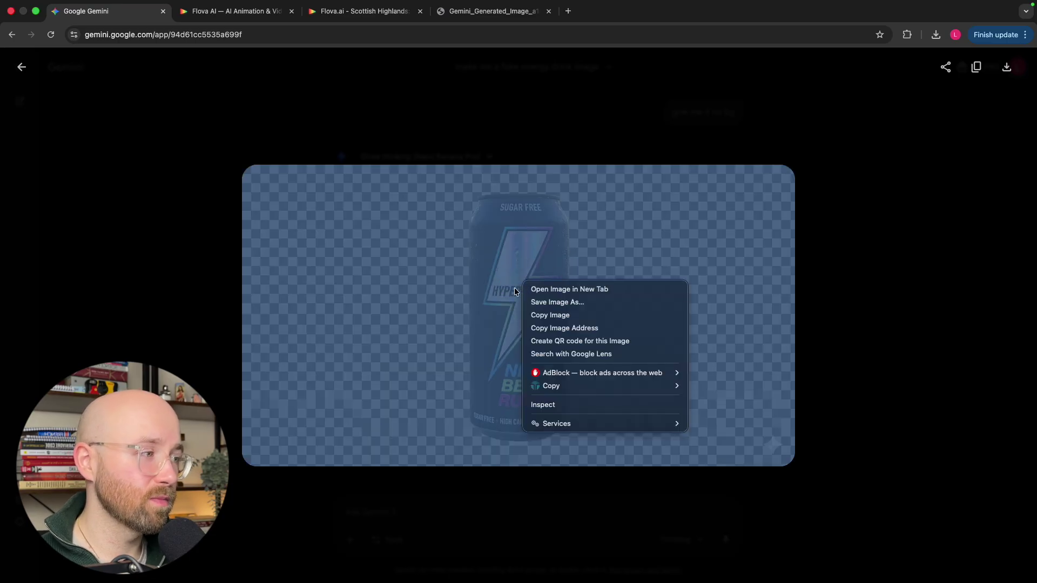
pyautogui.click(370, 70)
# Attach the can image and paste the Image Sets A–D pre-generation instructions below a dash separator
pyautogui.click(235, 10)
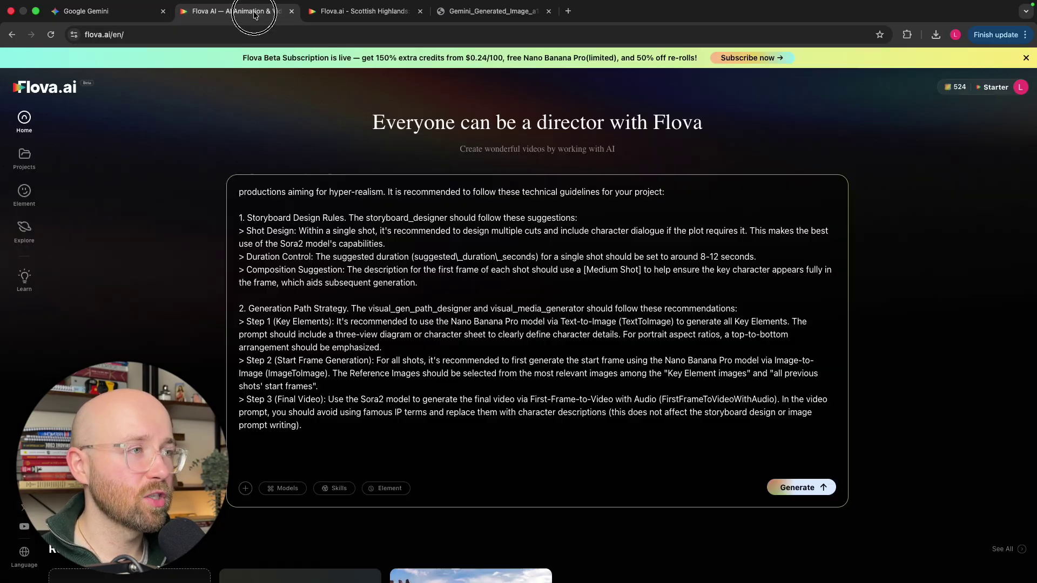
pyautogui.click(244, 488)
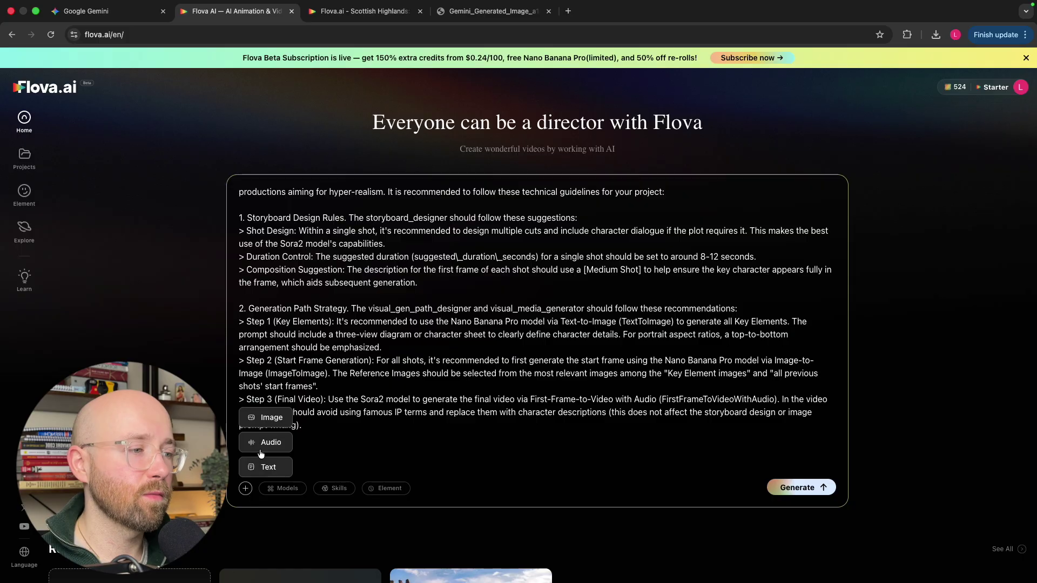
pyautogui.click(267, 418)
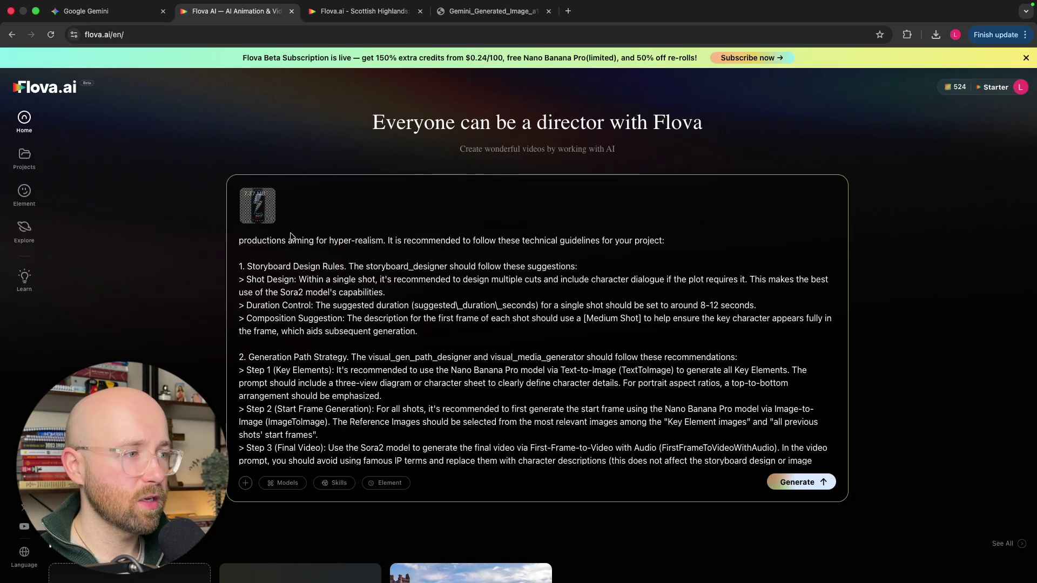
pyautogui.scroll(-2, 323, 288)
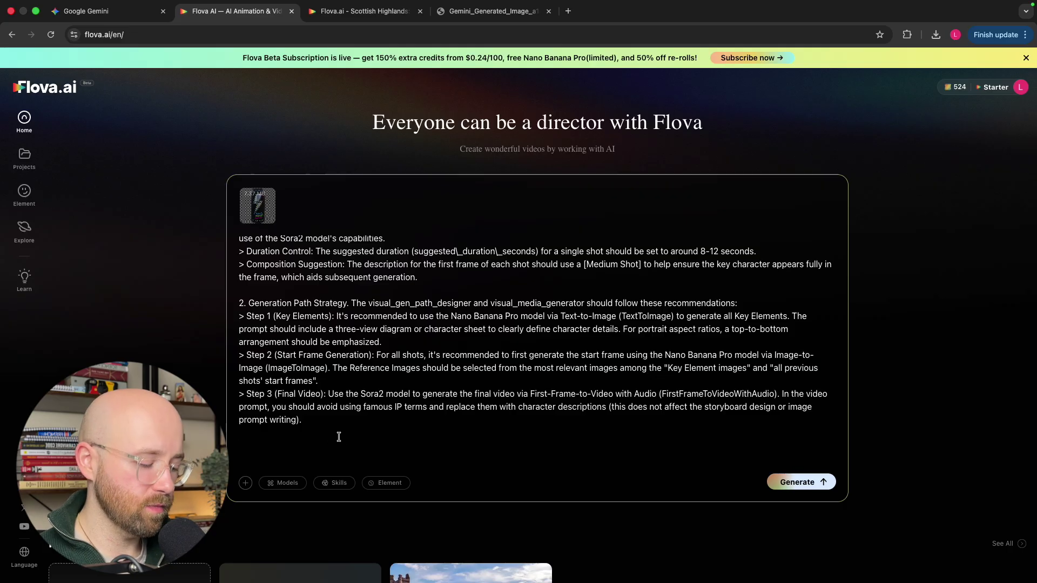
pyautogui.write('------')
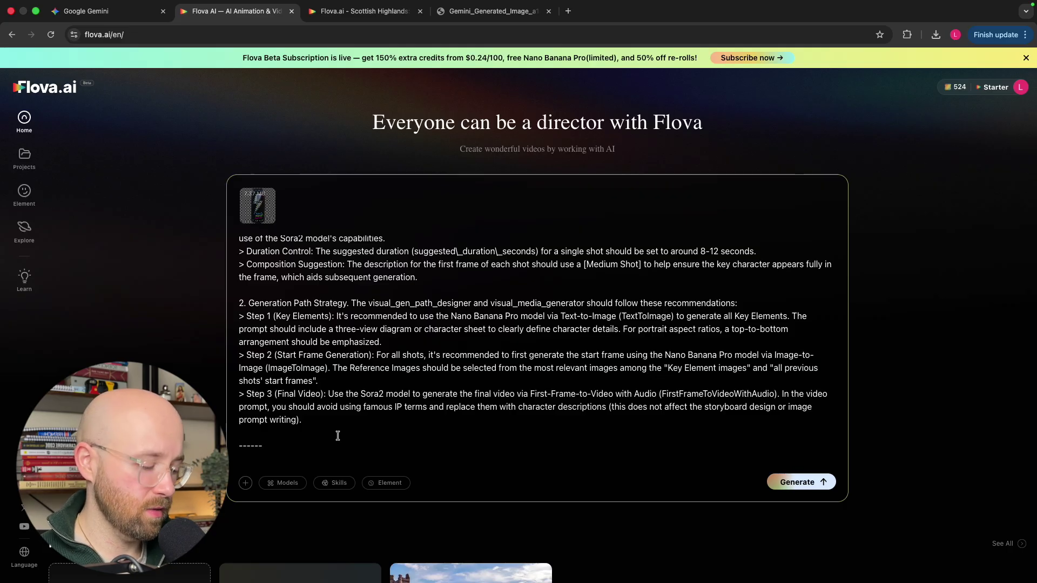
pyautogui.write('-')
pyautogui.press('Return')
pyautogui.press('Return')
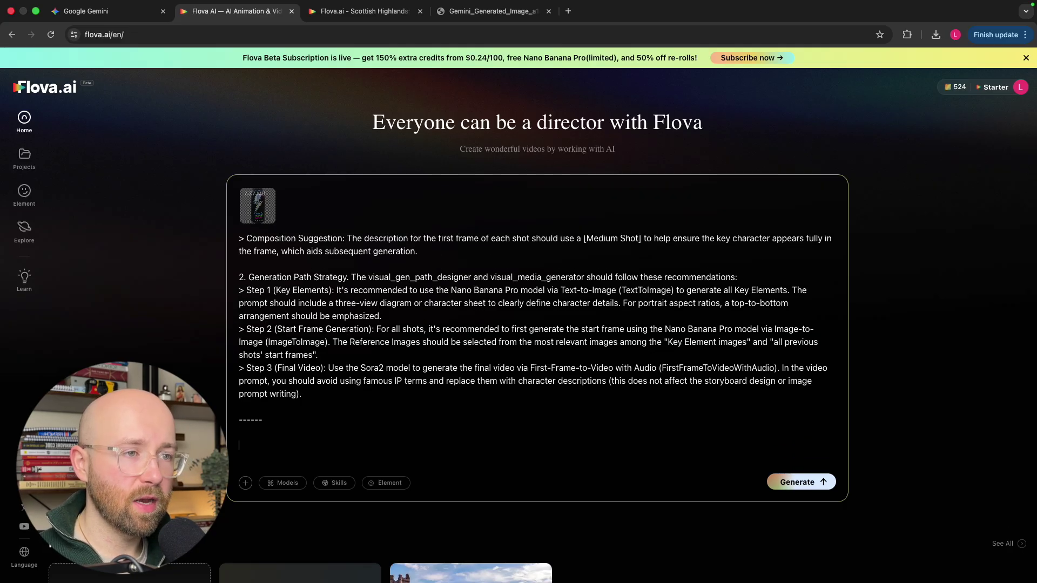
pyautogui.press('super+Tab')
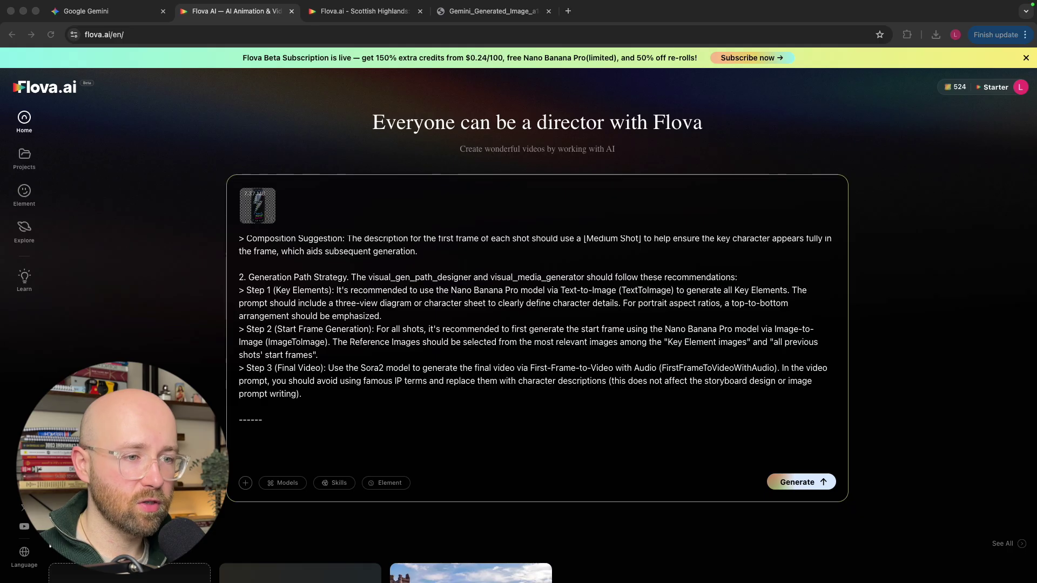
pyautogui.click(273, 430)
pyautogui.press('super+v')
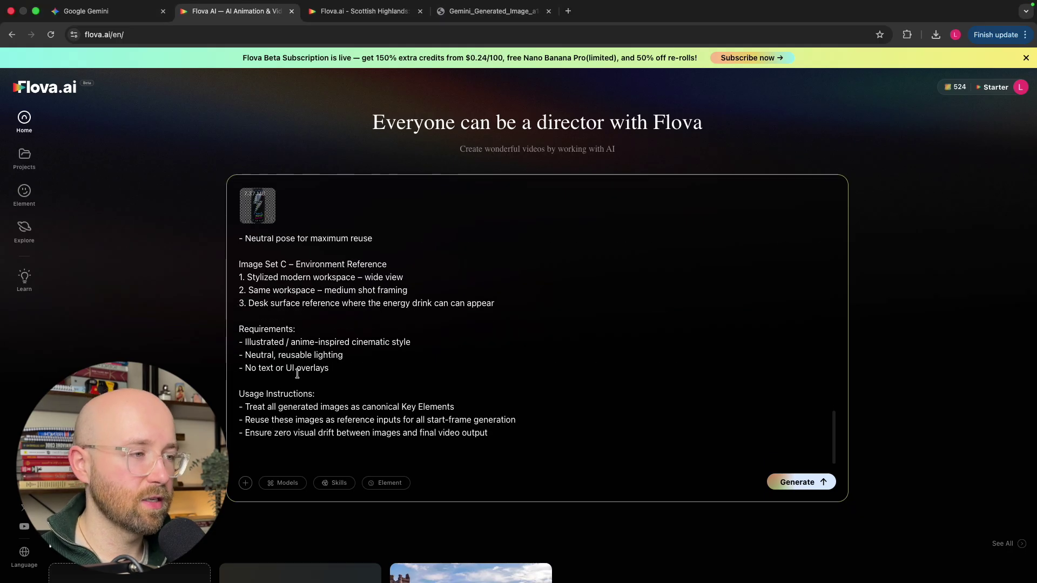
pyautogui.scroll(5, 297, 373)
pyautogui.scroll(5, 297, 373)
pyautogui.scroll(1, 276, 375)
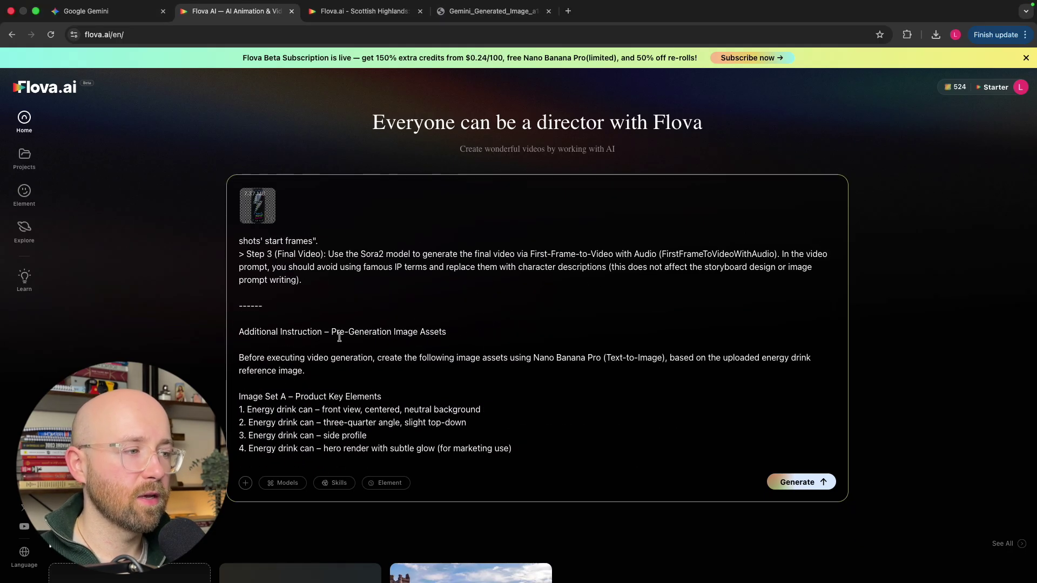
pyautogui.scroll(-2, 339, 336)
pyautogui.scroll(-1, 332, 393)
pyautogui.scroll(-1, 272, 389)
pyautogui.scroll(-2, 276, 372)
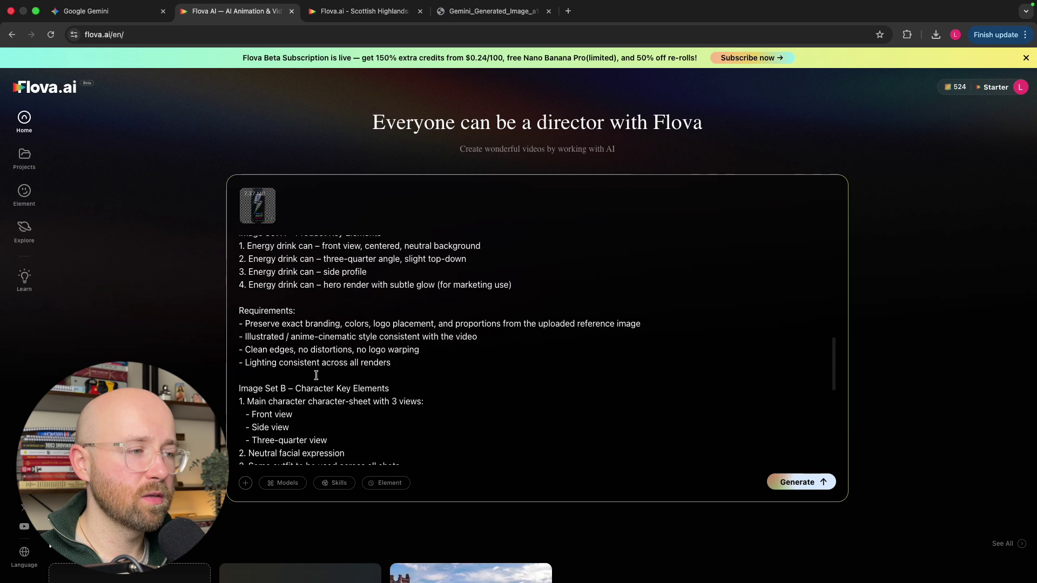
pyautogui.scroll(-1, 301, 381)
pyautogui.scroll(-5, 301, 380)
pyautogui.scroll(-2, 301, 380)
pyautogui.scroll(-2, 302, 381)
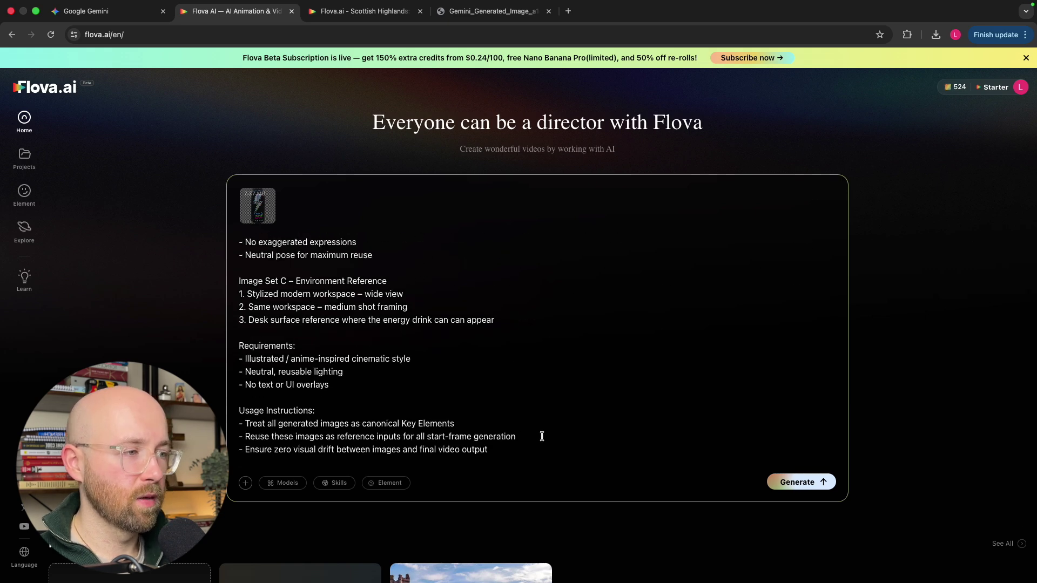
pyautogui.scroll(-2, 523, 437)
pyautogui.scroll(-5, 523, 434)
pyautogui.scroll(-2, 371, 299)
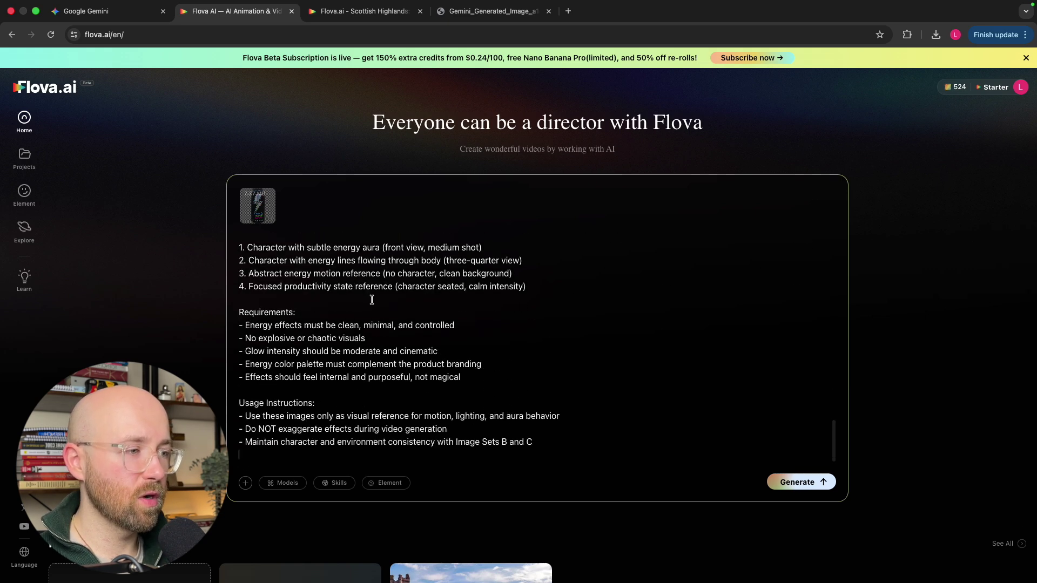
pyautogui.scroll(2, 460, 345)
pyautogui.scroll(5, 461, 344)
pyautogui.scroll(10, 451, 343)
pyautogui.scroll(5, 486, 339)
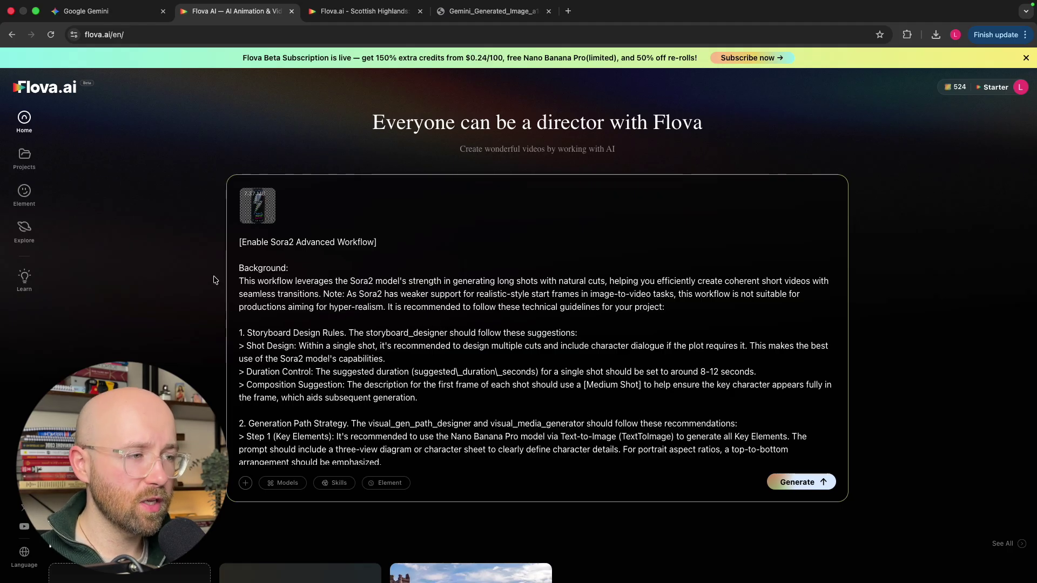
# Review the prompt's workflow background, Storyboard Design Rules and Generation Path Strategy sections
pyautogui.moveTo(238, 281); pyautogui.dragTo(457, 283)
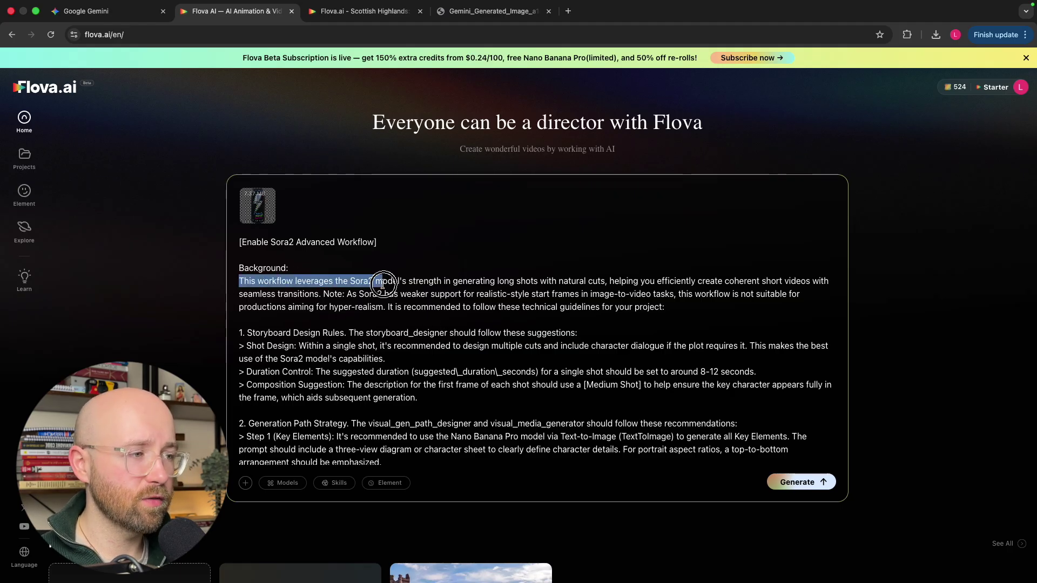
pyautogui.click(455, 283)
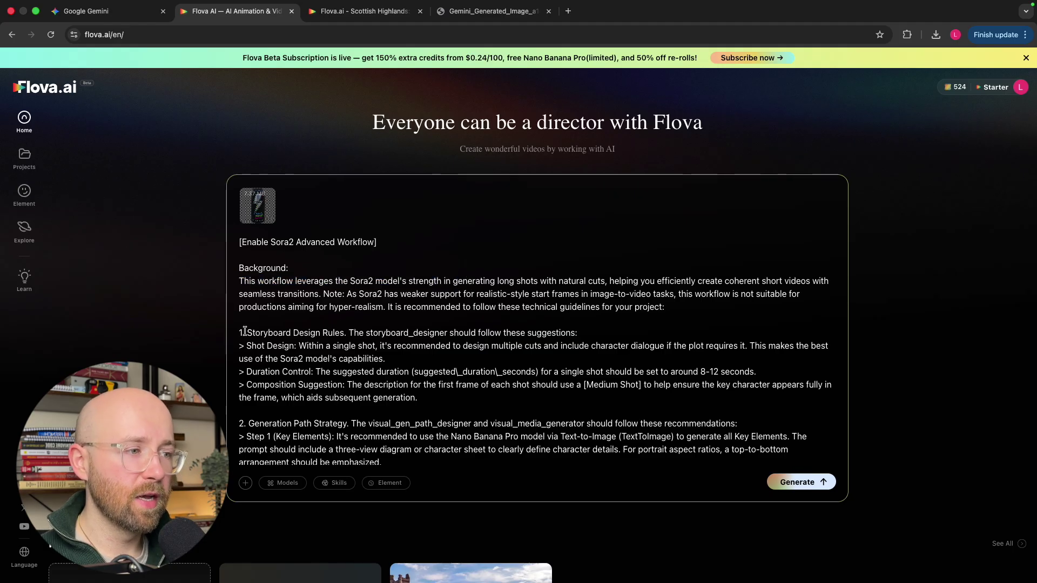
pyautogui.moveTo(245, 332)
pyautogui.mouseDown()
pyautogui.moveTo(351, 332)
pyautogui.moveTo(472, 371)
pyautogui.moveTo(468, 385)
pyautogui.mouseUp()
pyautogui.scroll(-1, 405, 377)
pyautogui.scroll(-2, 329, 368)
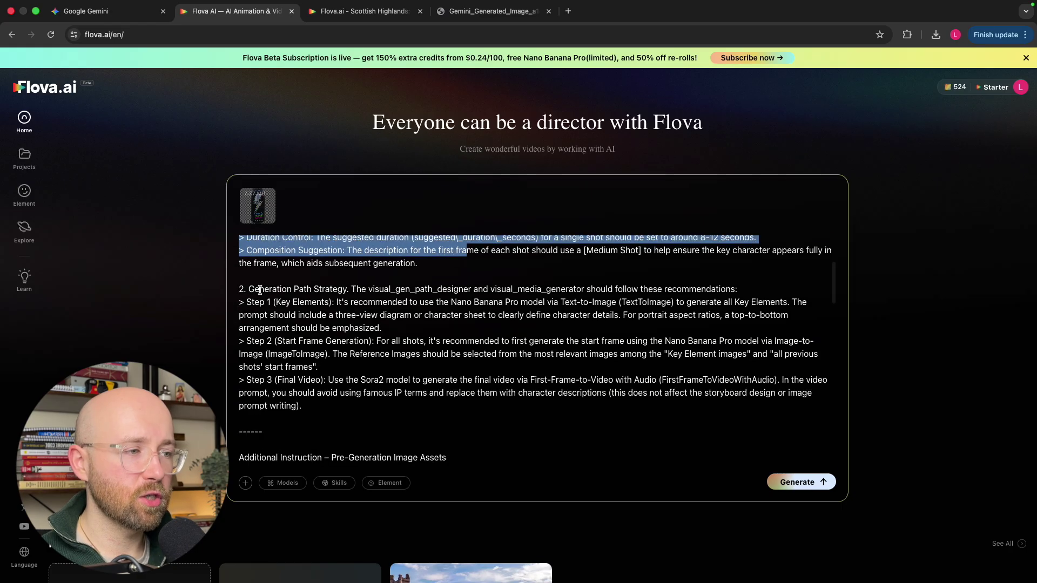
pyautogui.moveTo(247, 289)
pyautogui.mouseDown()
pyautogui.moveTo(468, 300)
pyautogui.moveTo(478, 400)
pyautogui.mouseUp()
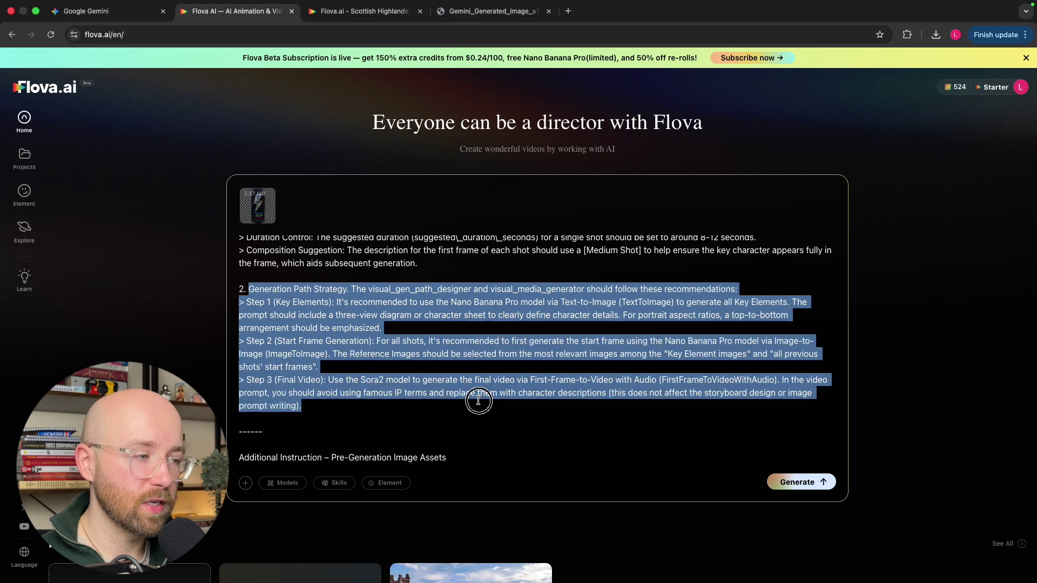
pyautogui.scroll(-1, 480, 399)
pyautogui.scroll(-4, 485, 398)
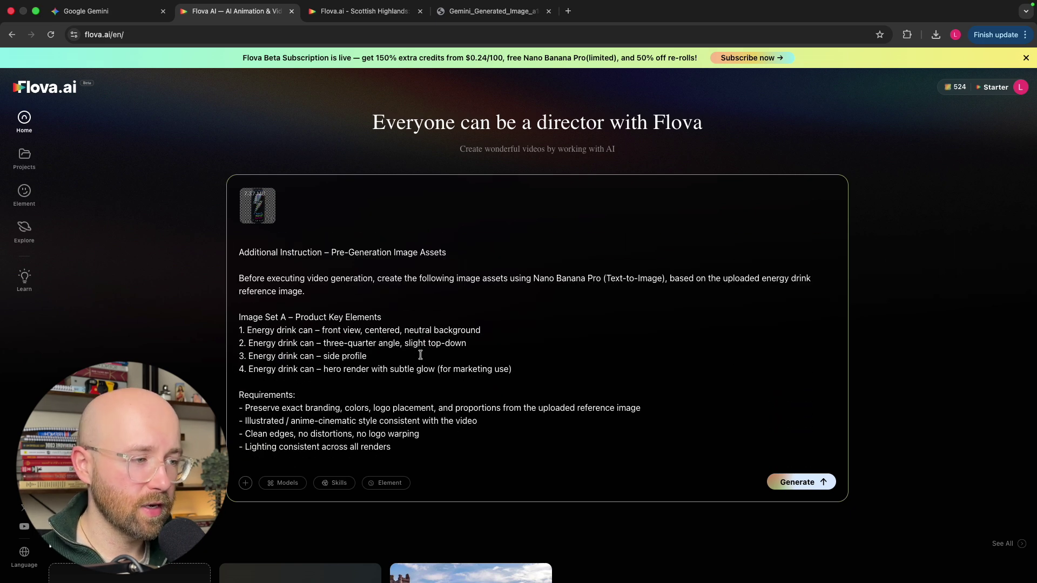
pyautogui.scroll(-3, 420, 354)
pyautogui.scroll(2, 486, 365)
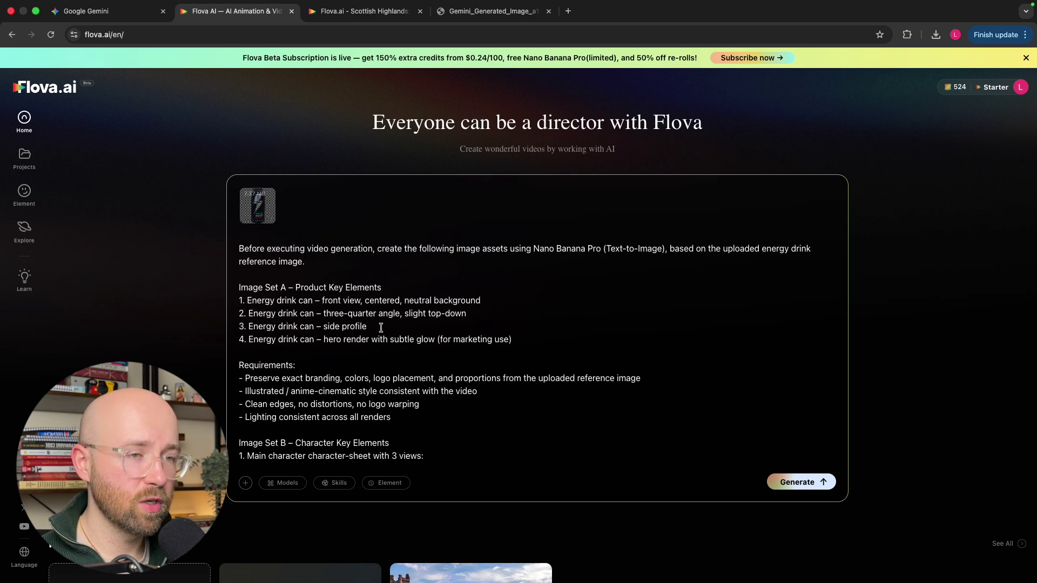
pyautogui.scroll(10, 458, 328)
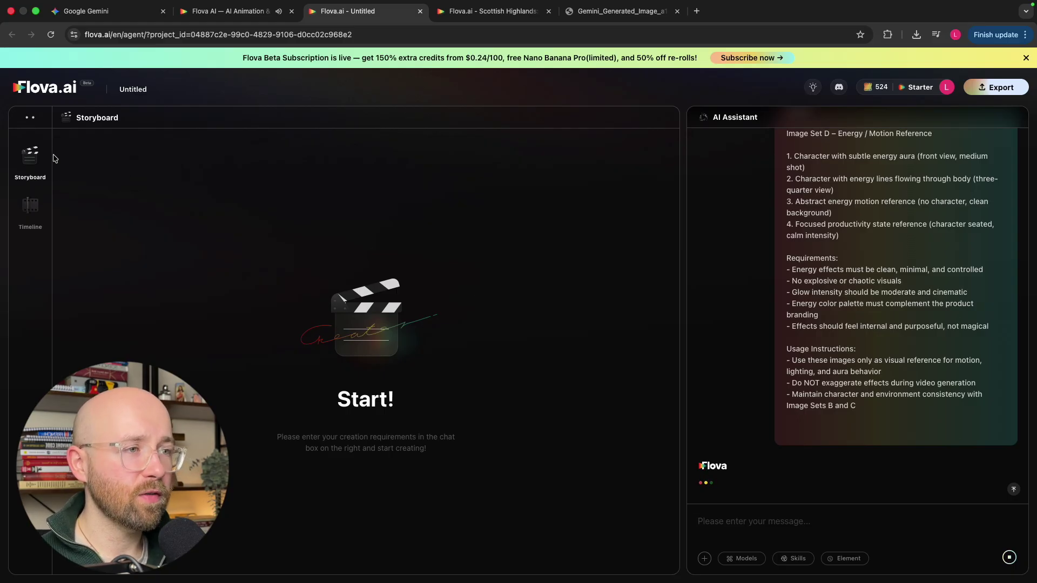
# Flip between timeline and storyboard views while the assistant begins resource analysis
pyautogui.click(32, 212)
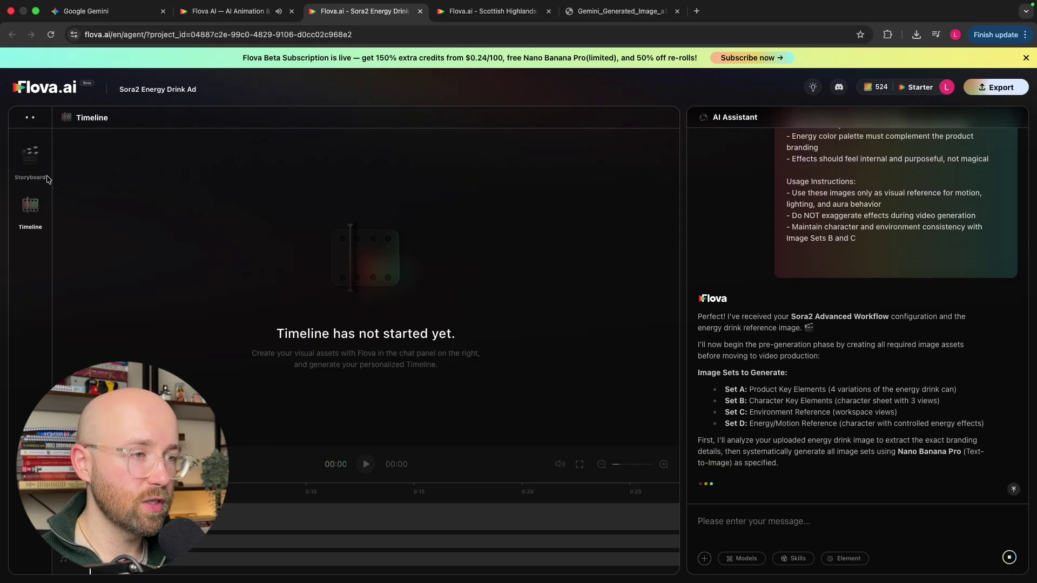
pyautogui.click(35, 166)
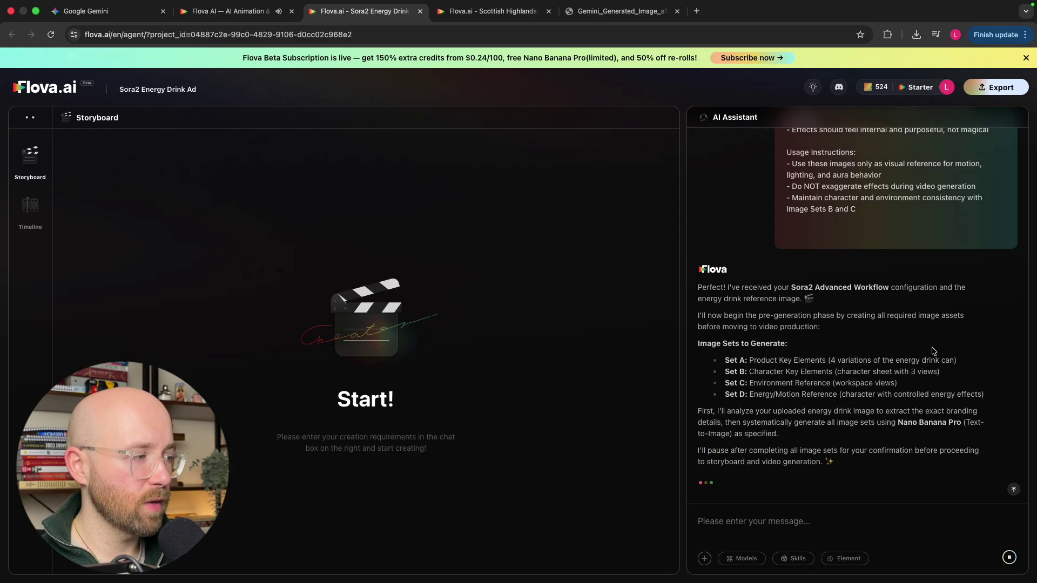
pyautogui.scroll(5, 908, 292)
pyautogui.scroll(5, 931, 316)
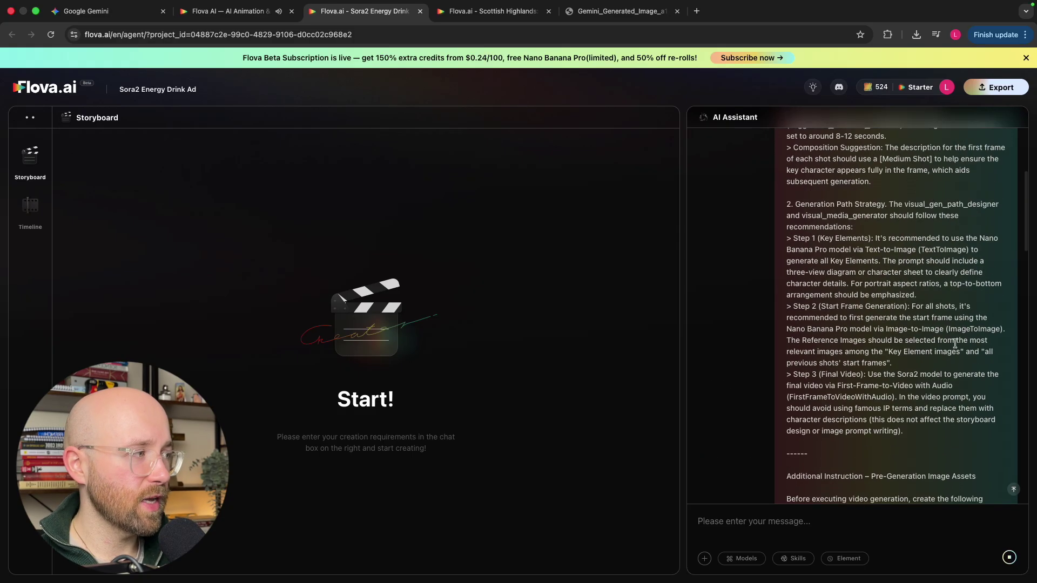
pyautogui.scroll(5, 932, 324)
pyautogui.scroll(10, 859, 275)
pyautogui.scroll(5, 802, 236)
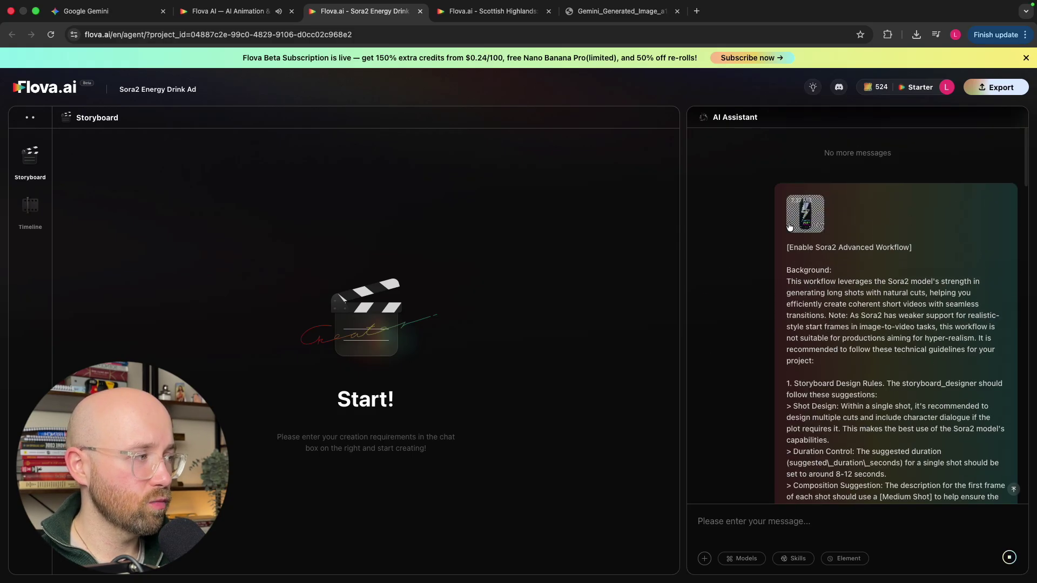
pyautogui.scroll(-10, 859, 320)
pyautogui.scroll(-5, 803, 340)
pyautogui.scroll(-3, 739, 357)
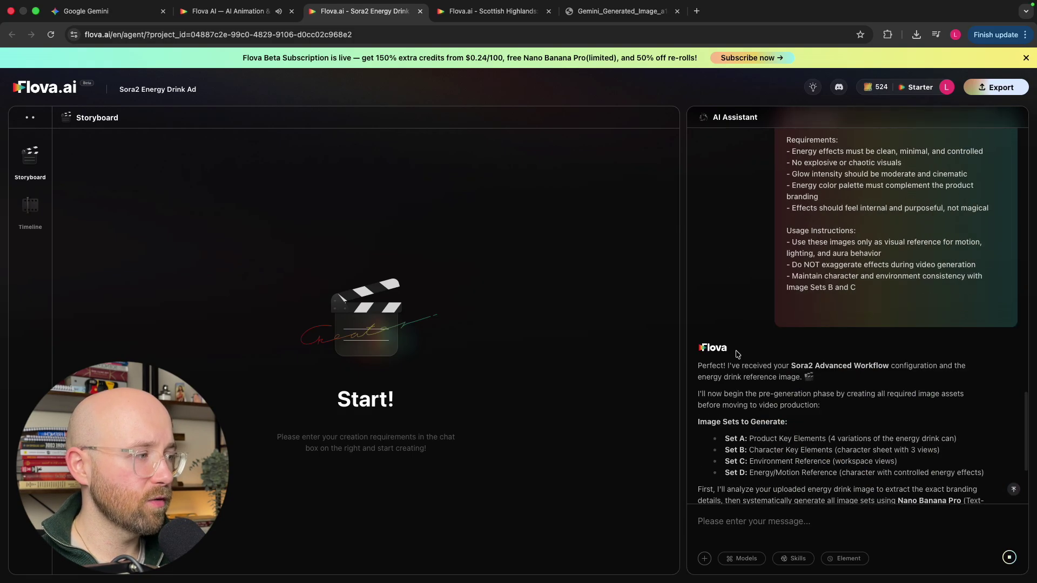
pyautogui.scroll(-1, 739, 357)
pyautogui.scroll(-2, 733, 324)
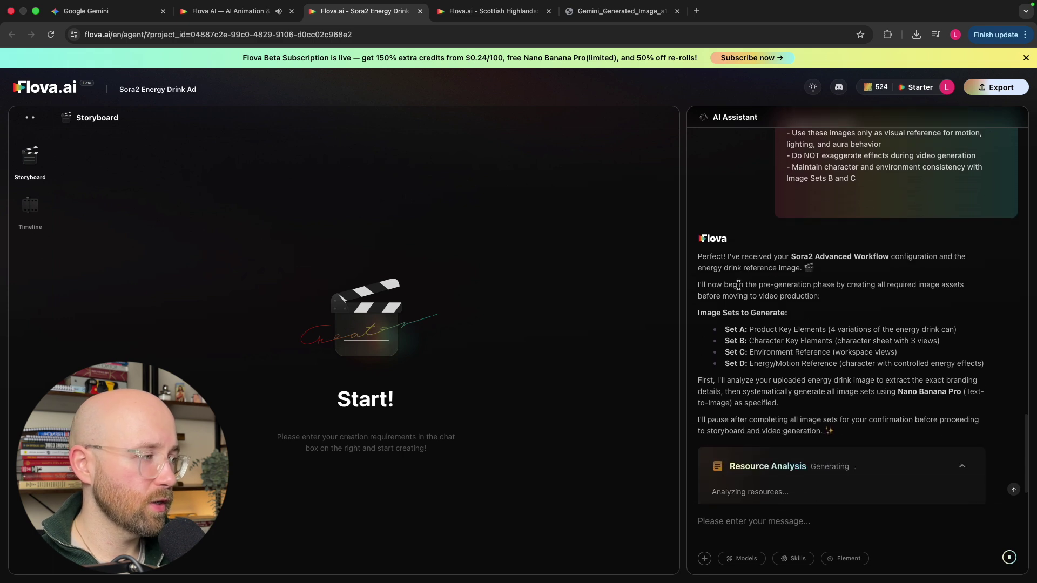
pyautogui.scroll(-1, 723, 279)
pyautogui.scroll(-1, 723, 279)
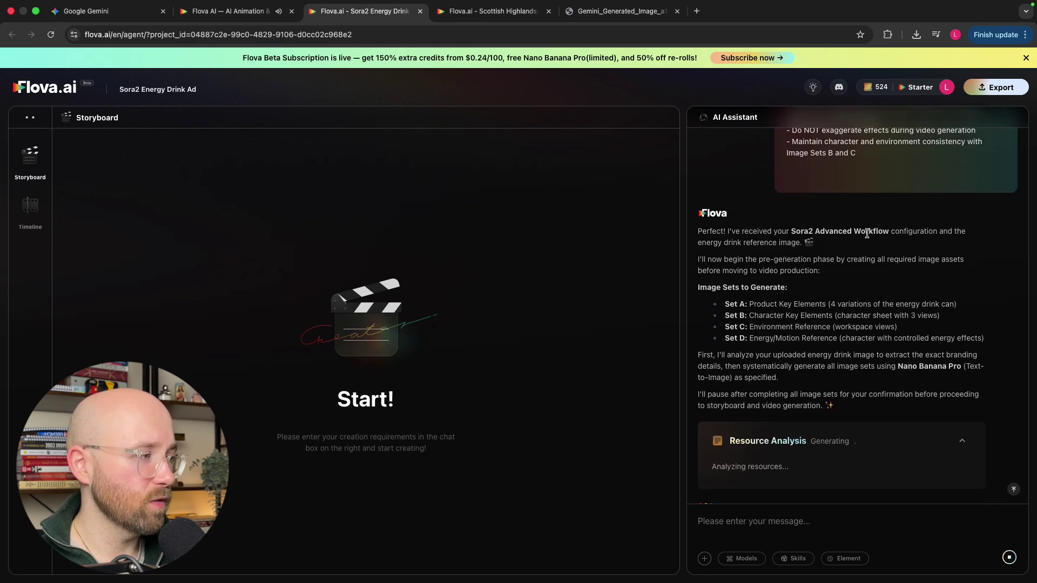
pyautogui.scroll(-1, 867, 243)
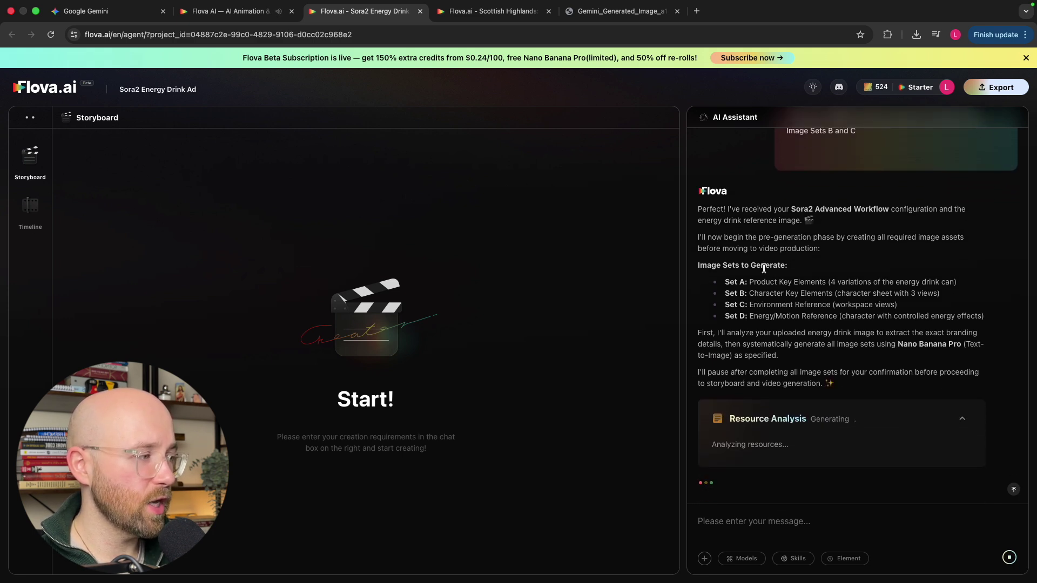
# Expand Resource Analysis and read the HYPER-VOLT product branding breakdown
pyautogui.click(965, 418)
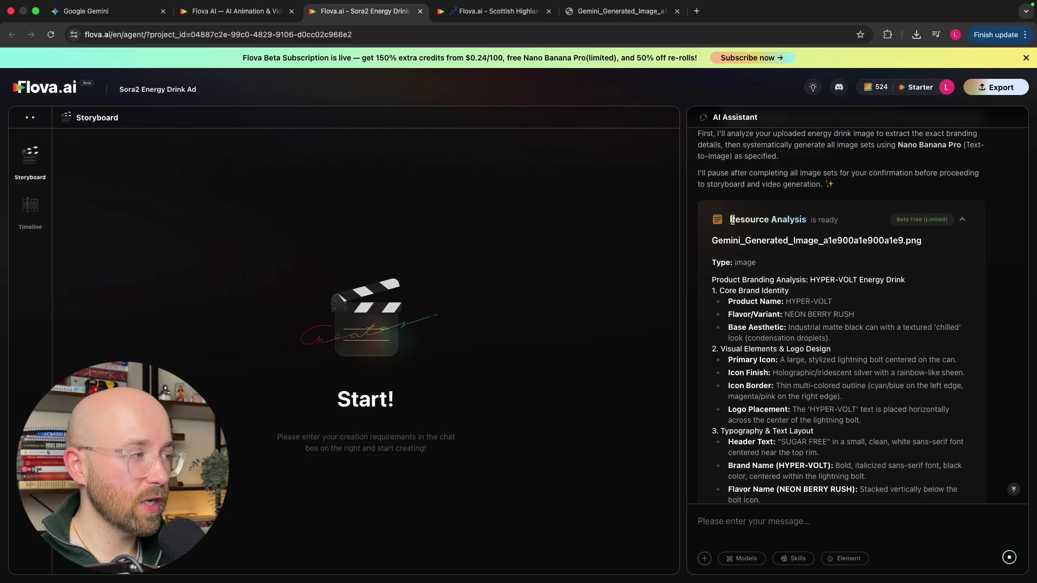
pyautogui.click(820, 220)
pyautogui.tripleClick(712, 240)
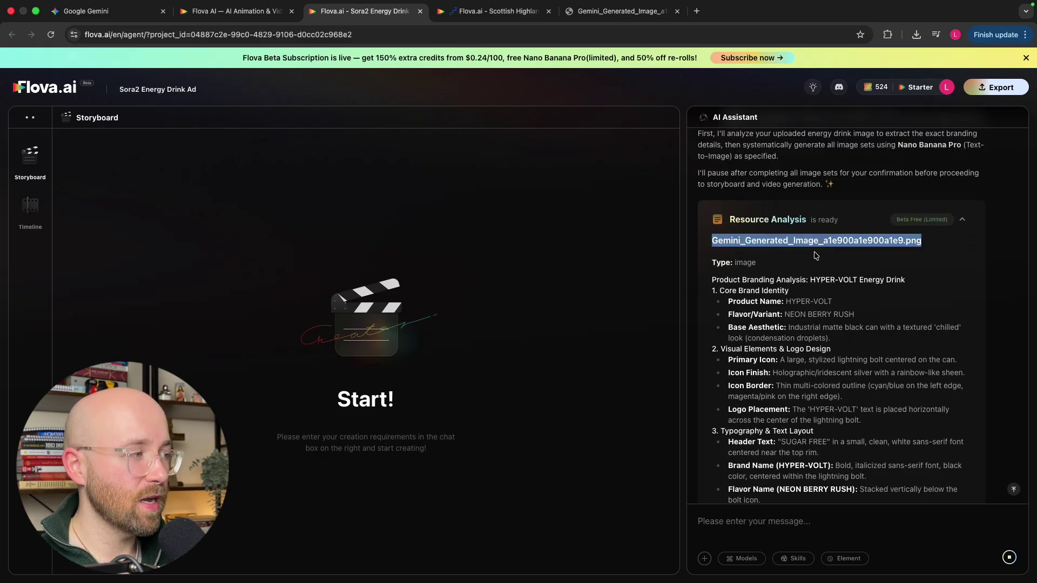
pyautogui.moveTo(735, 262); pyautogui.dragTo(826, 380)
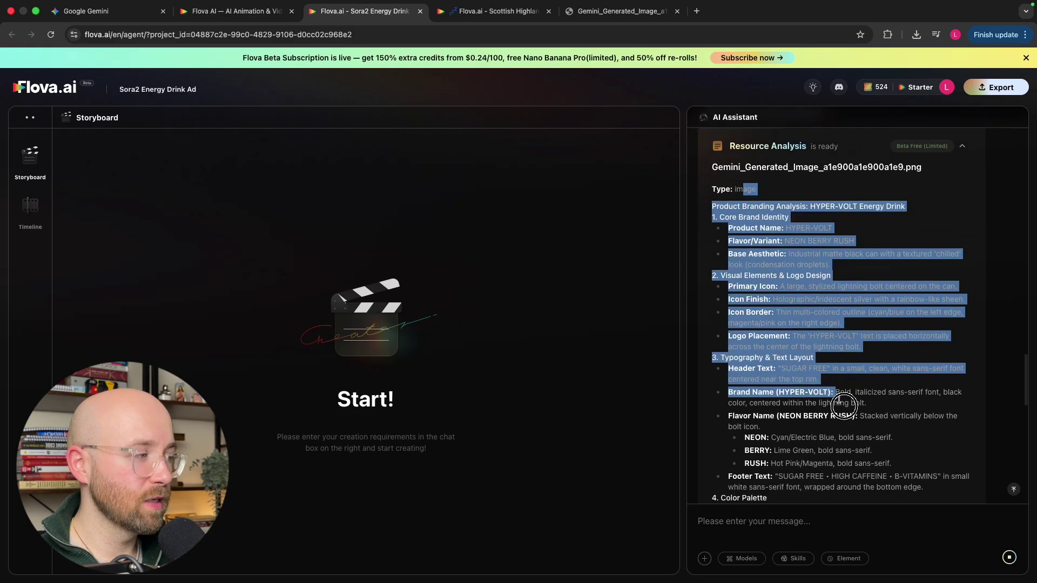
pyautogui.scroll(-5, 833, 371)
pyautogui.moveTo(827, 380)
pyautogui.mouseDown()
pyautogui.moveTo(917, 344)
pyautogui.moveTo(915, 365)
pyautogui.mouseUp()
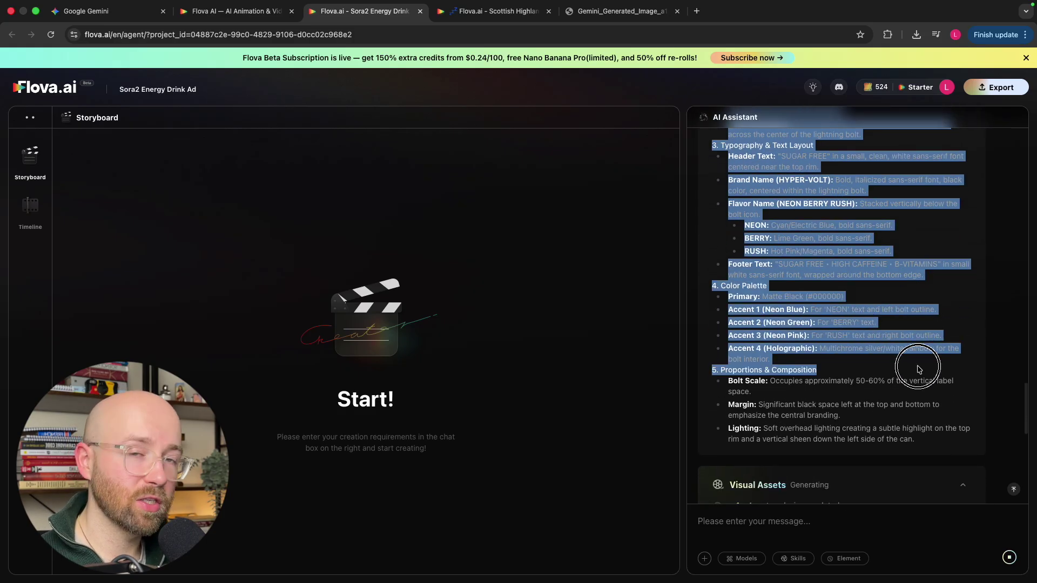
pyautogui.click(889, 323)
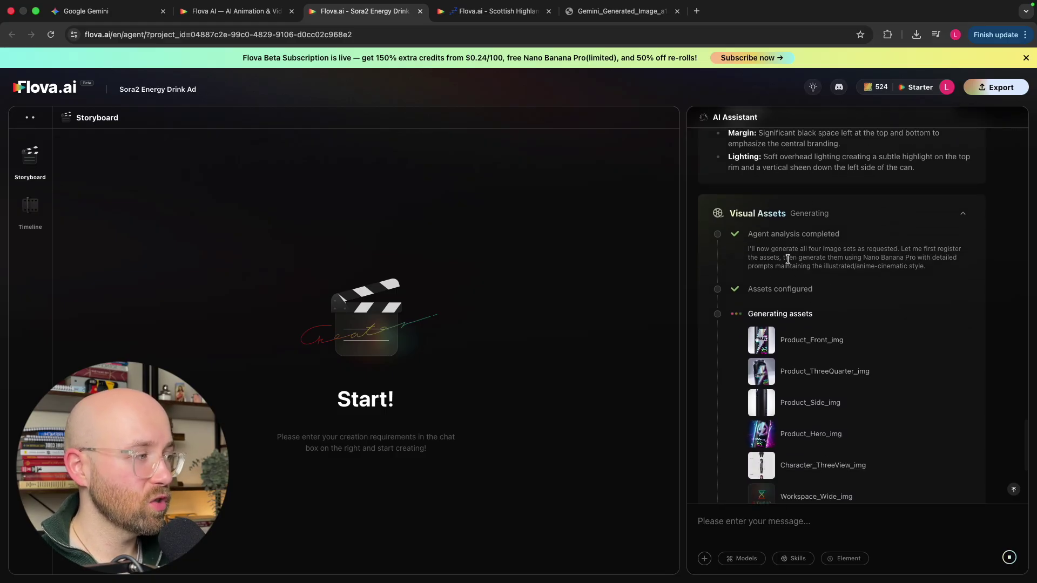
# Read the four-set generation plan, then preview Character_ThreeView, Product_Hero and Product_Side full size
pyautogui.moveTo(749, 250)
pyautogui.mouseDown()
pyautogui.moveTo(961, 255)
pyautogui.moveTo(810, 254)
pyautogui.moveTo(903, 258)
pyautogui.mouseUp()
pyautogui.click(879, 258)
pyautogui.click(899, 258)
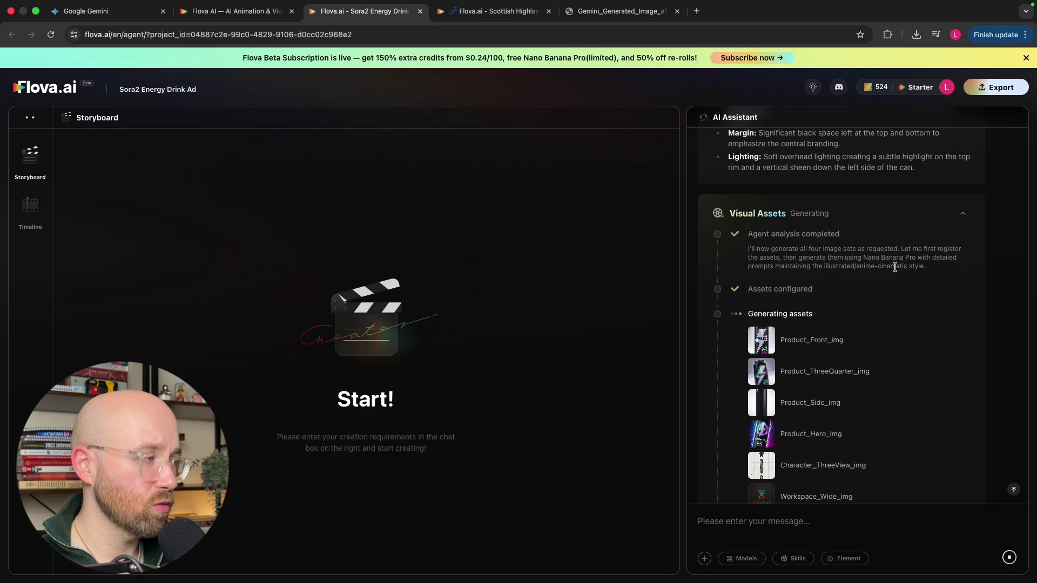
pyautogui.scroll(-2, 891, 292)
pyautogui.scroll(-1, 872, 329)
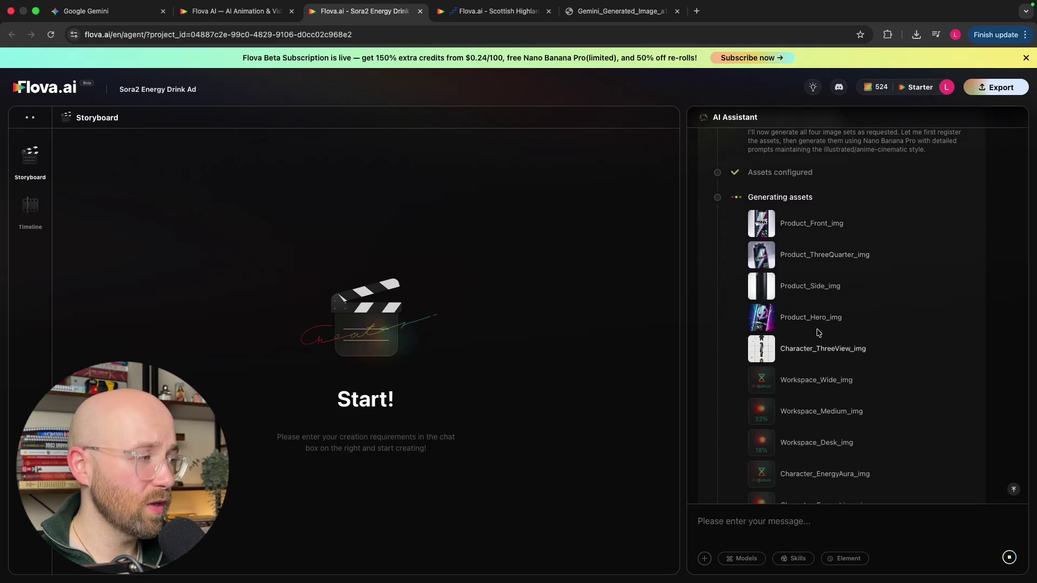
pyautogui.click(762, 348)
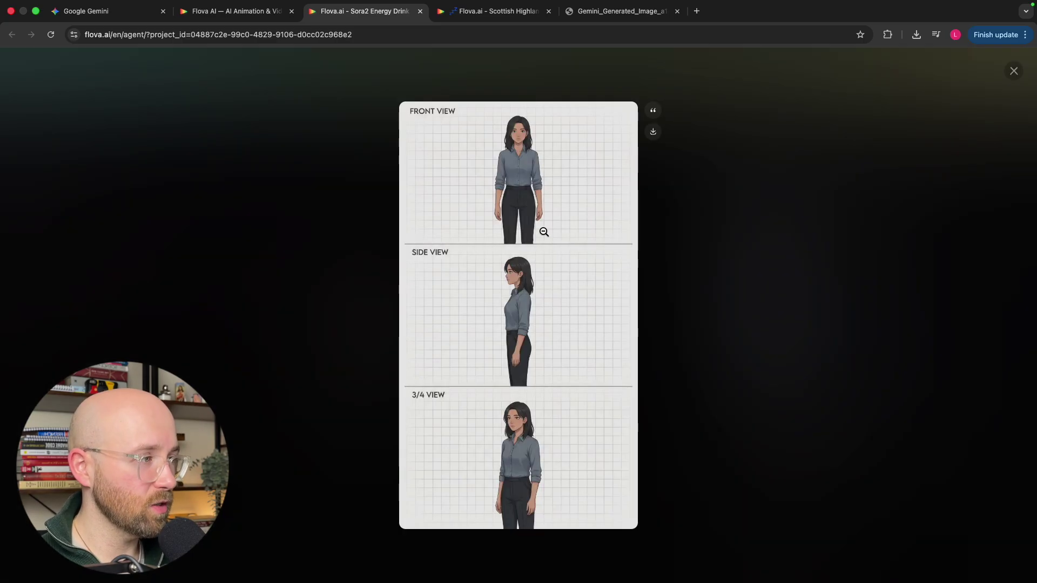
pyautogui.click(684, 210)
pyautogui.click(756, 319)
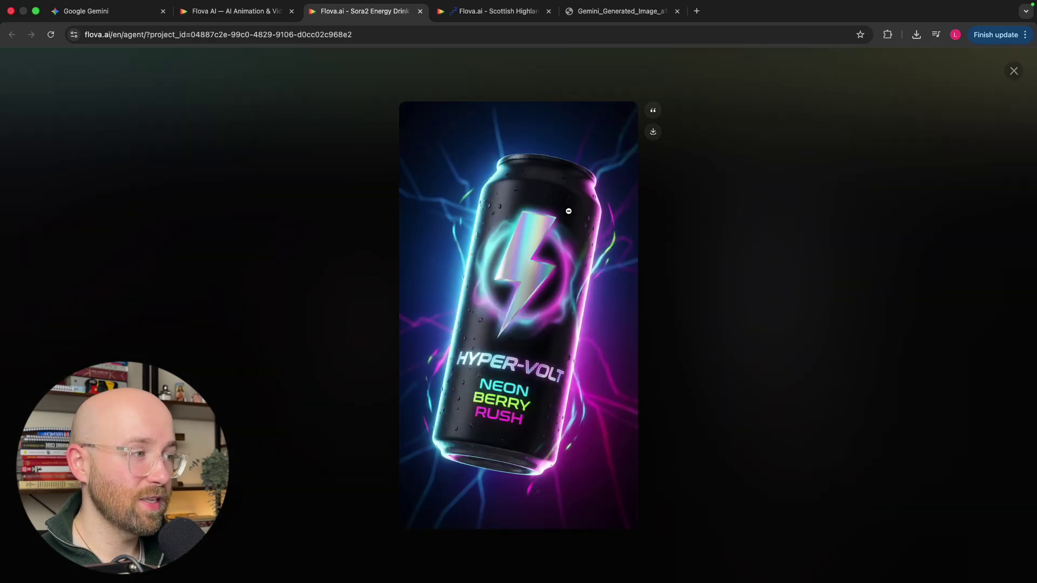
pyautogui.click(791, 283)
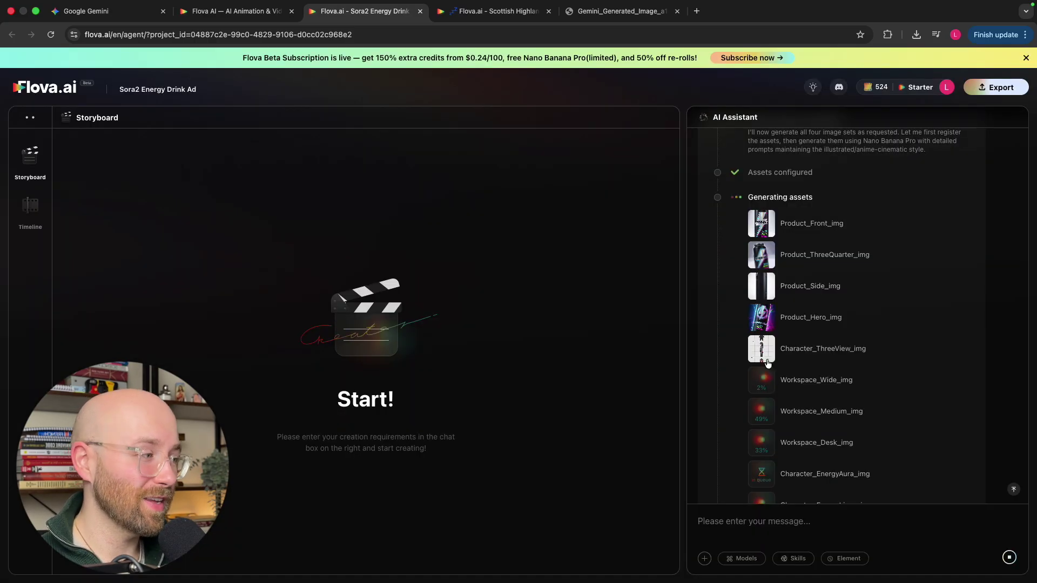
pyautogui.click(762, 285)
pyautogui.click(808, 299)
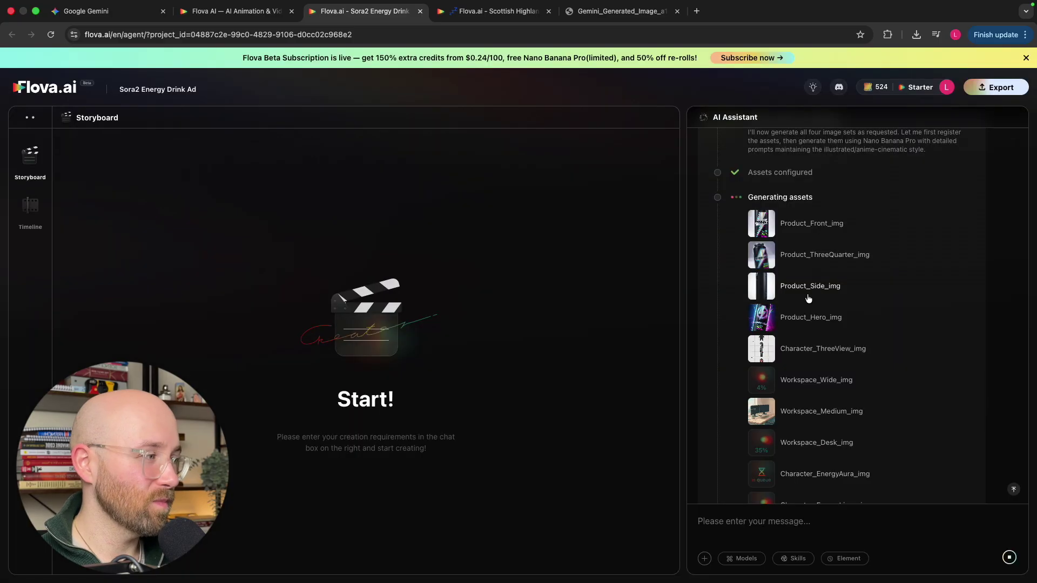
# Preview the three-quarter can, Product_Front, Workspace_Medium, Character_Focused and Character_EnergyLines images
pyautogui.click(765, 254)
pyautogui.click(767, 284)
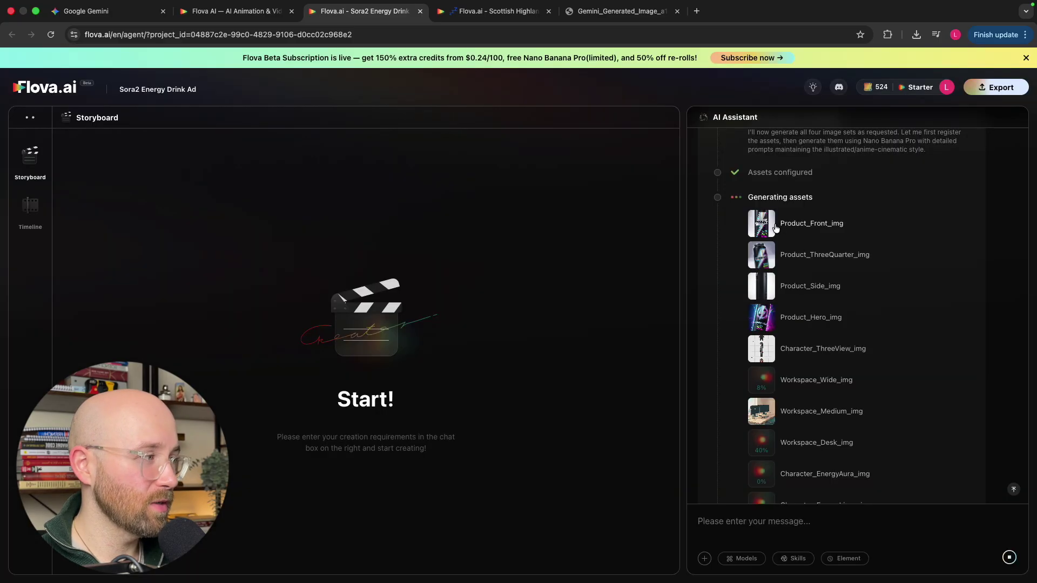
pyautogui.click(769, 226)
pyautogui.click(777, 283)
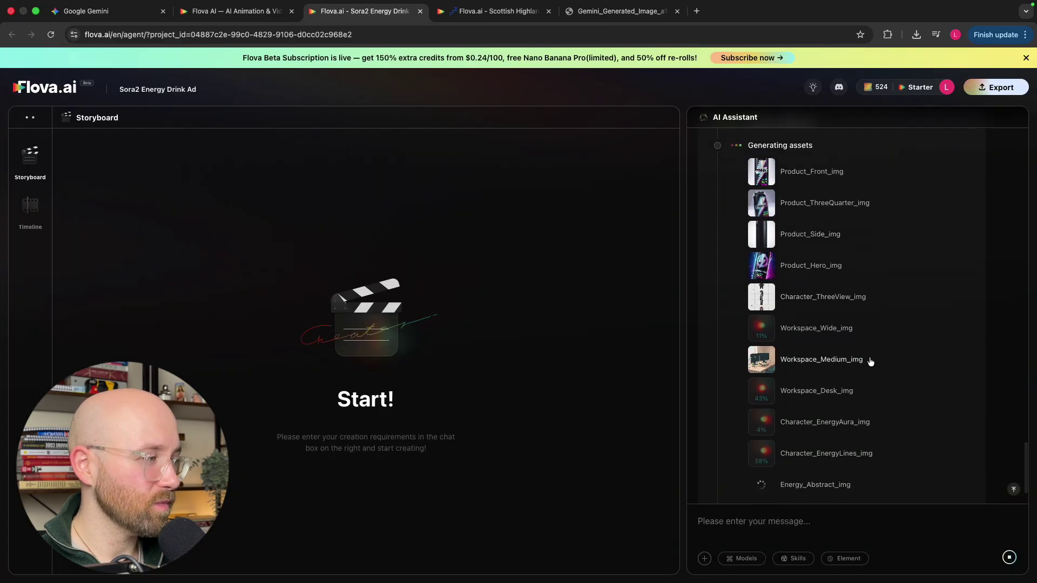
pyautogui.click(763, 362)
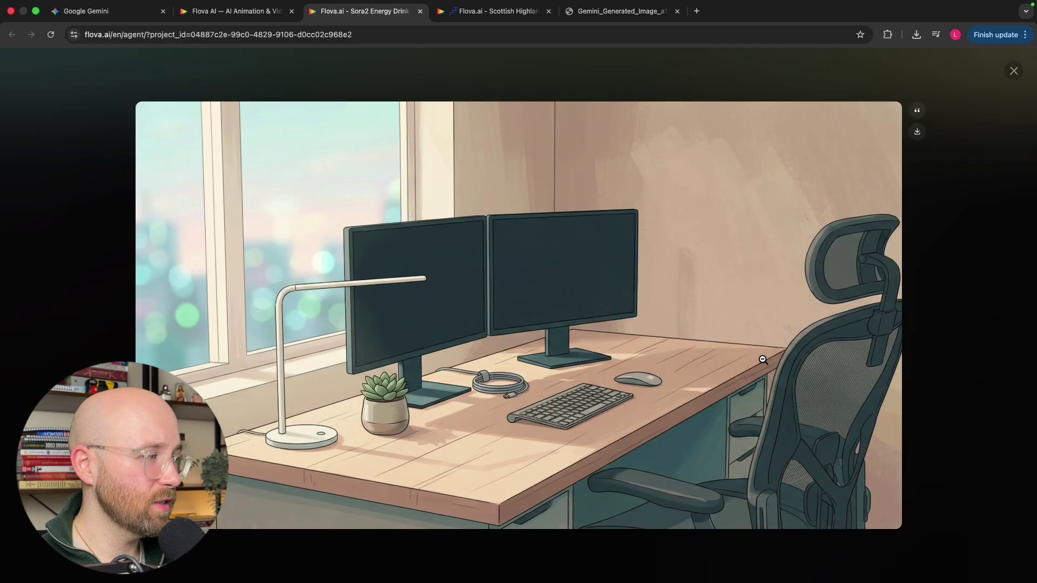
pyautogui.click(935, 332)
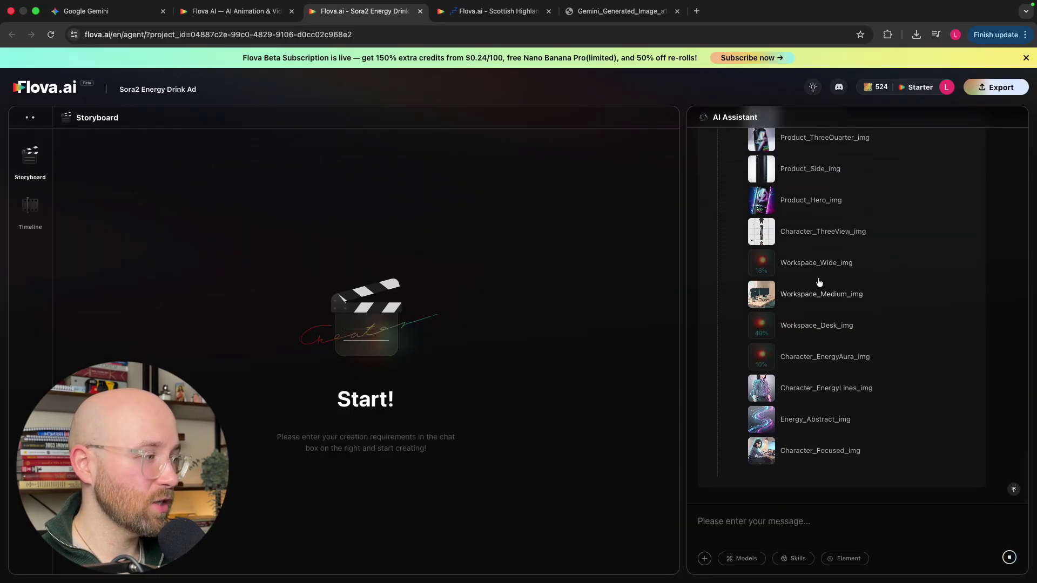
pyautogui.click(762, 453)
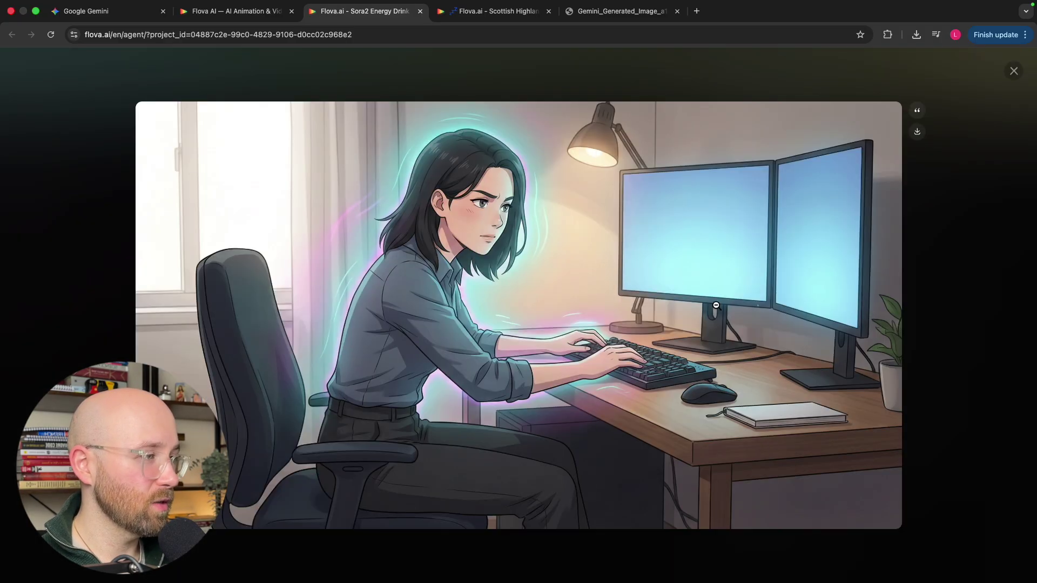
pyautogui.click(968, 254)
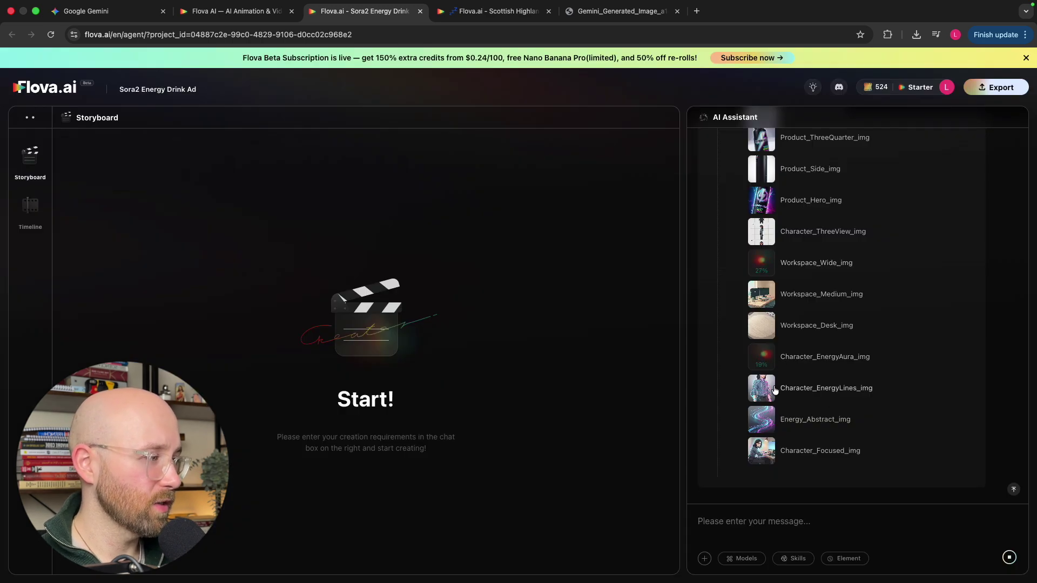
pyautogui.click(765, 395)
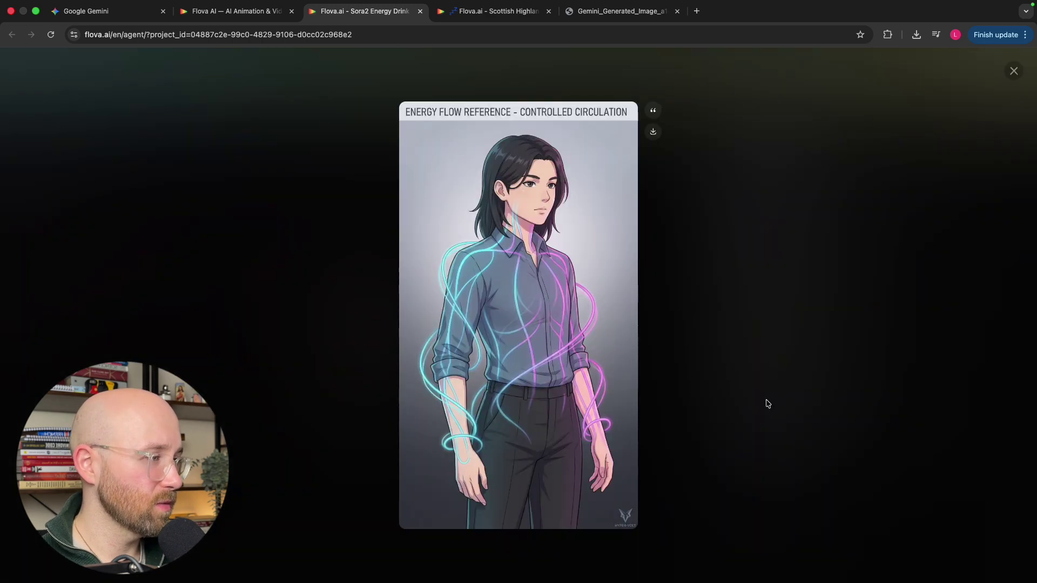
pyautogui.click(742, 331)
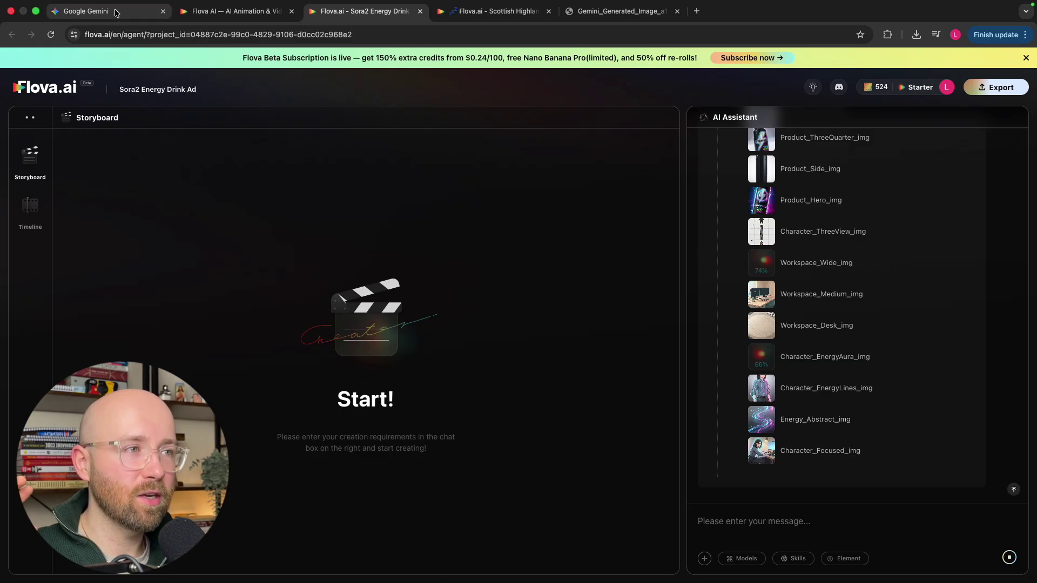
pyautogui.click(98, 12)
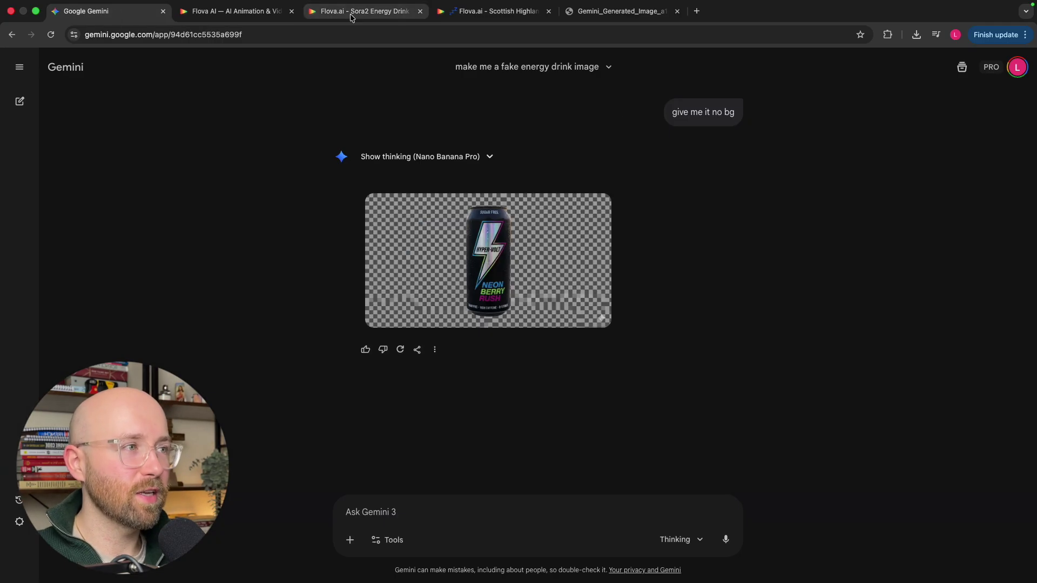
pyautogui.click(348, 12)
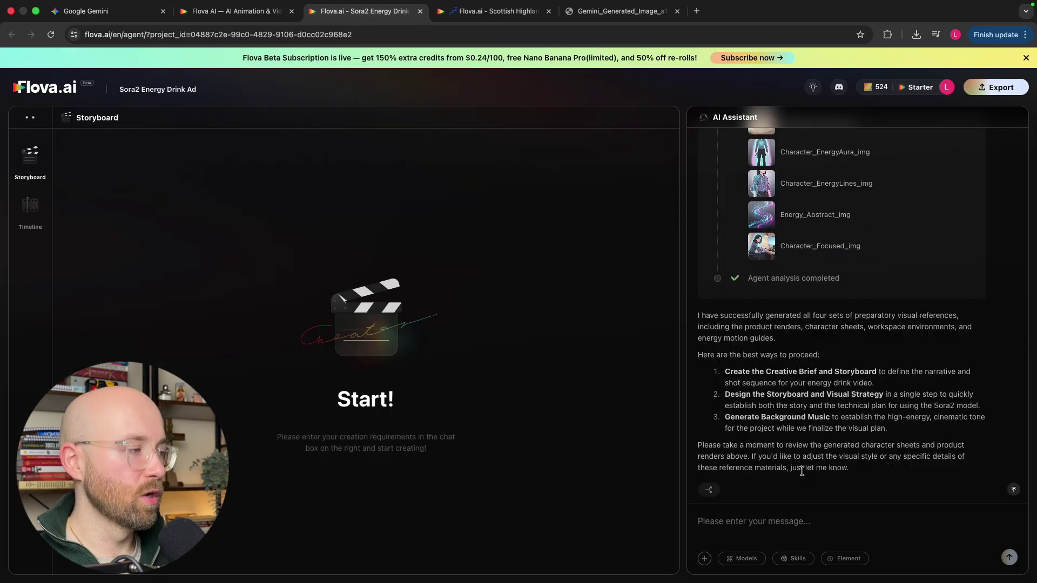
# Send the assistant a continue message and review its planned creative brief and storyboard steps
pyautogui.click(777, 515)
pyautogui.write('continue')
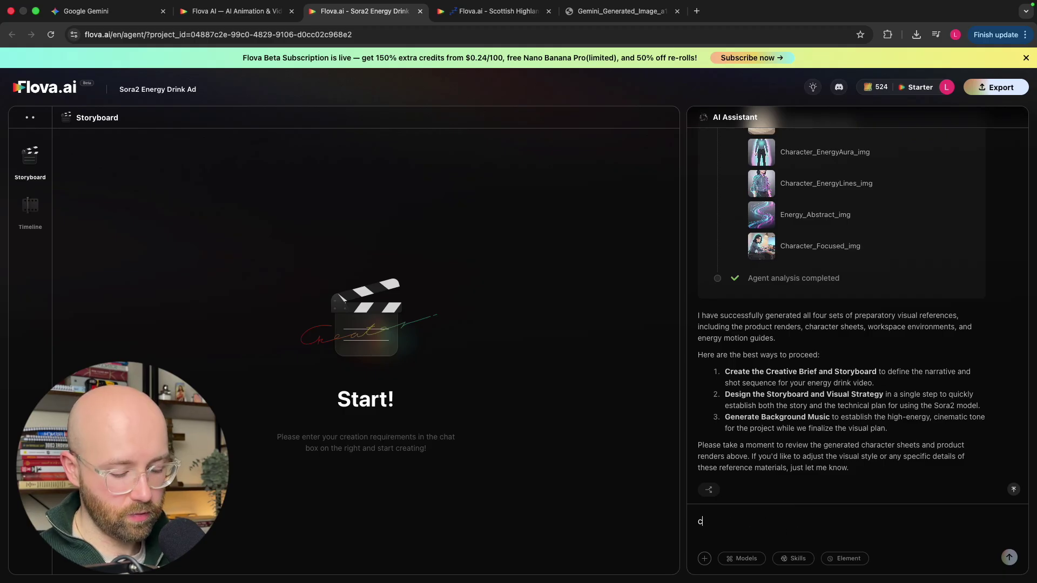
pyautogui.press('Return')
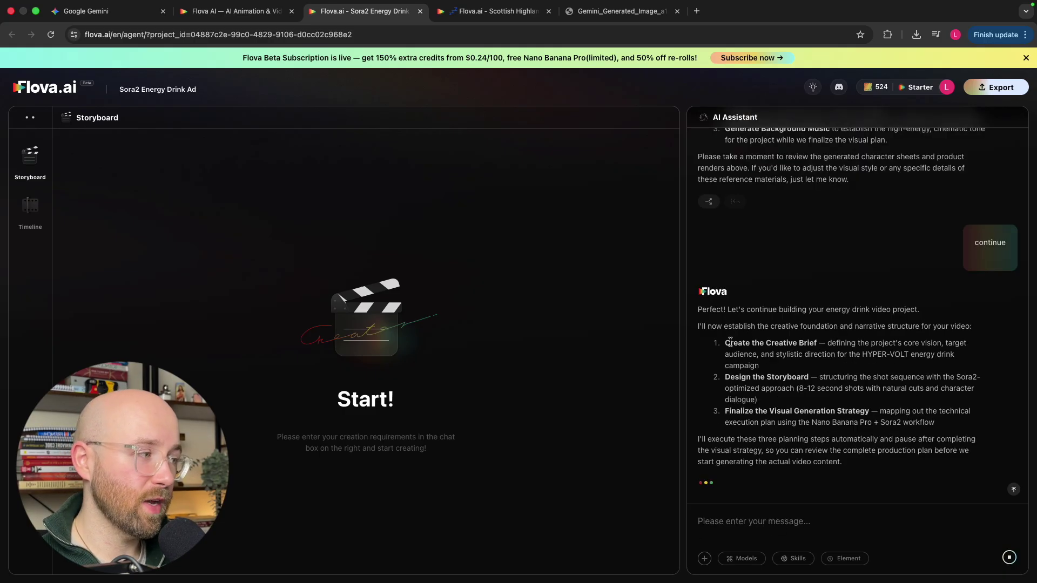
pyautogui.moveTo(727, 342); pyautogui.dragTo(946, 425)
pyautogui.click(946, 426)
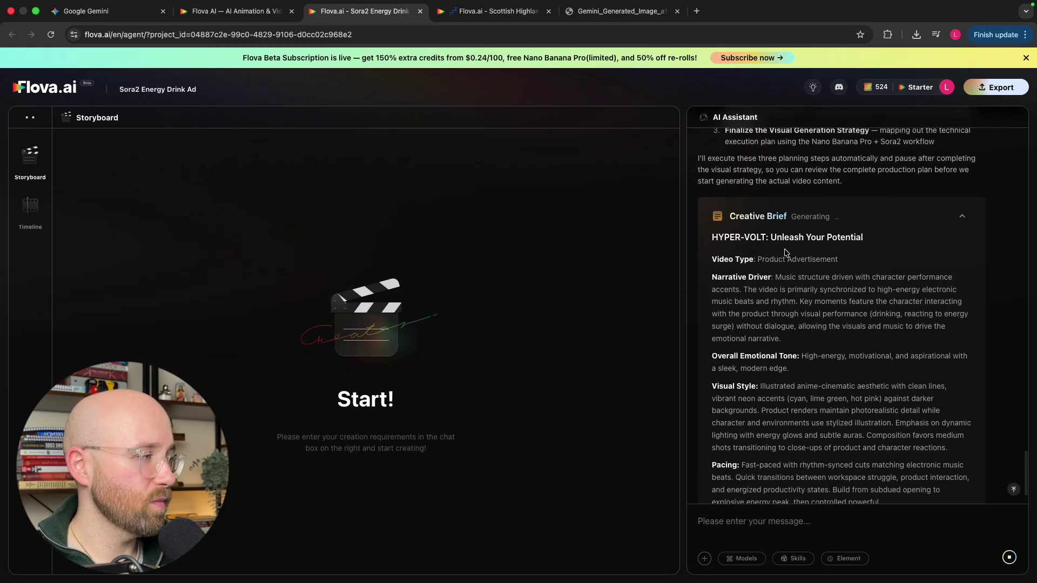
# Read the brief's narrative driver, visual style, aspect ratio, language and target audience
pyautogui.moveTo(776, 282); pyautogui.dragTo(742, 295)
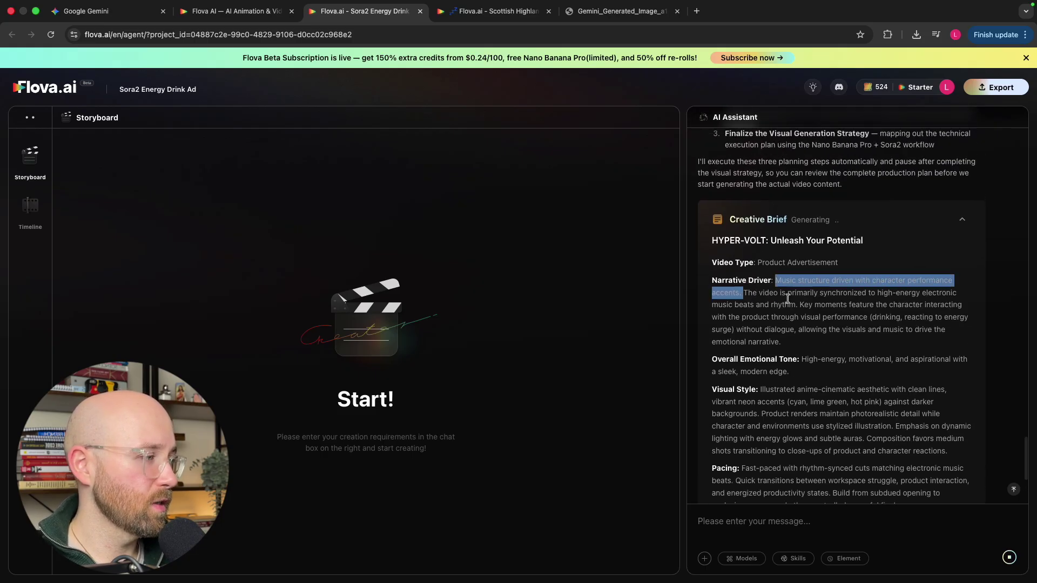
pyautogui.moveTo(801, 303); pyautogui.dragTo(846, 304)
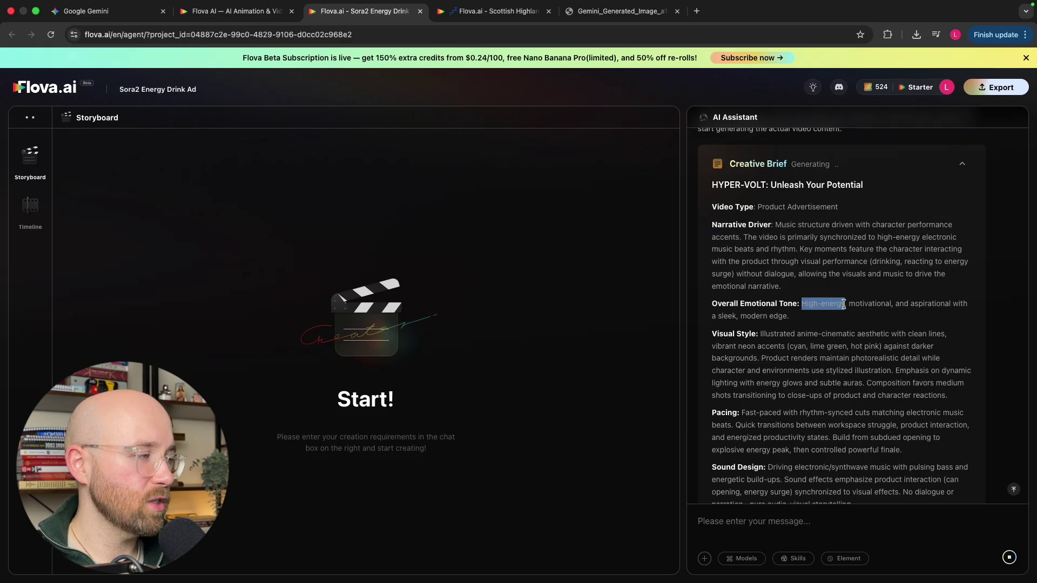
pyautogui.moveTo(761, 268); pyautogui.dragTo(891, 268)
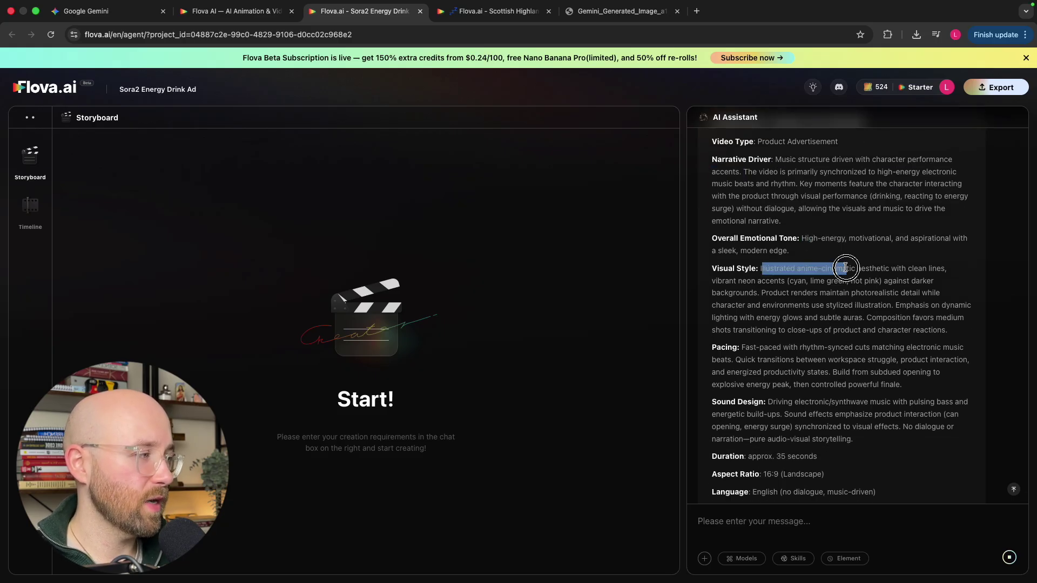
pyautogui.click(891, 267)
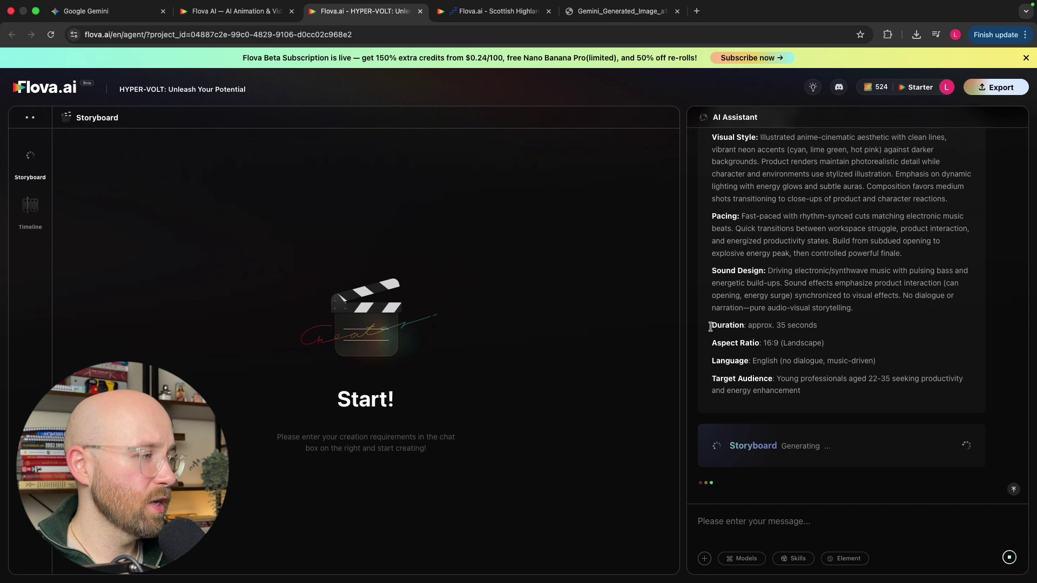
pyautogui.moveTo(711, 325); pyautogui.dragTo(875, 329)
pyautogui.moveTo(709, 348); pyautogui.dragTo(852, 342)
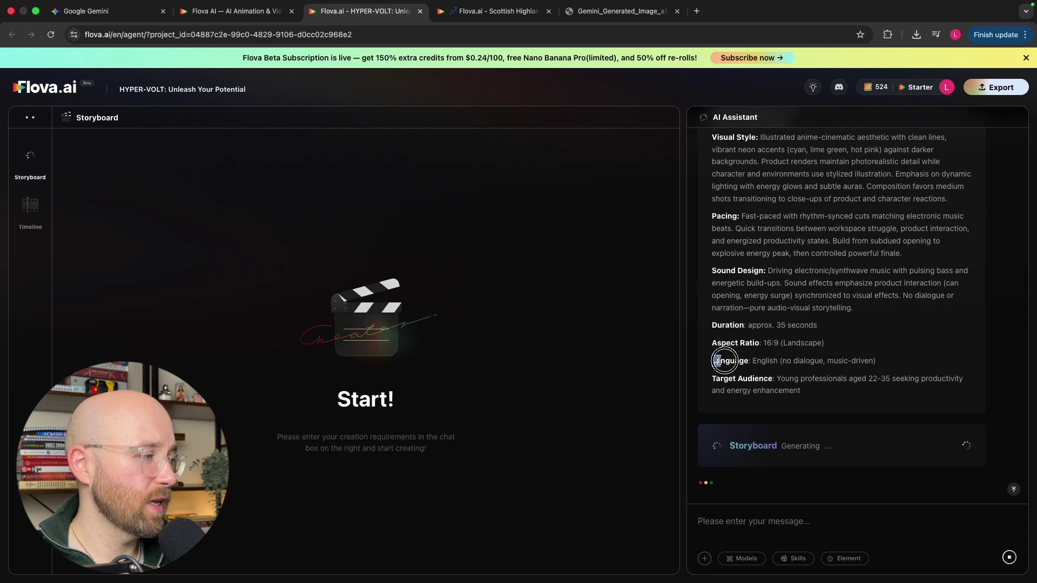
pyautogui.moveTo(711, 360); pyautogui.dragTo(814, 361)
pyautogui.moveTo(711, 378); pyautogui.dragTo(774, 378)
pyautogui.click(850, 380)
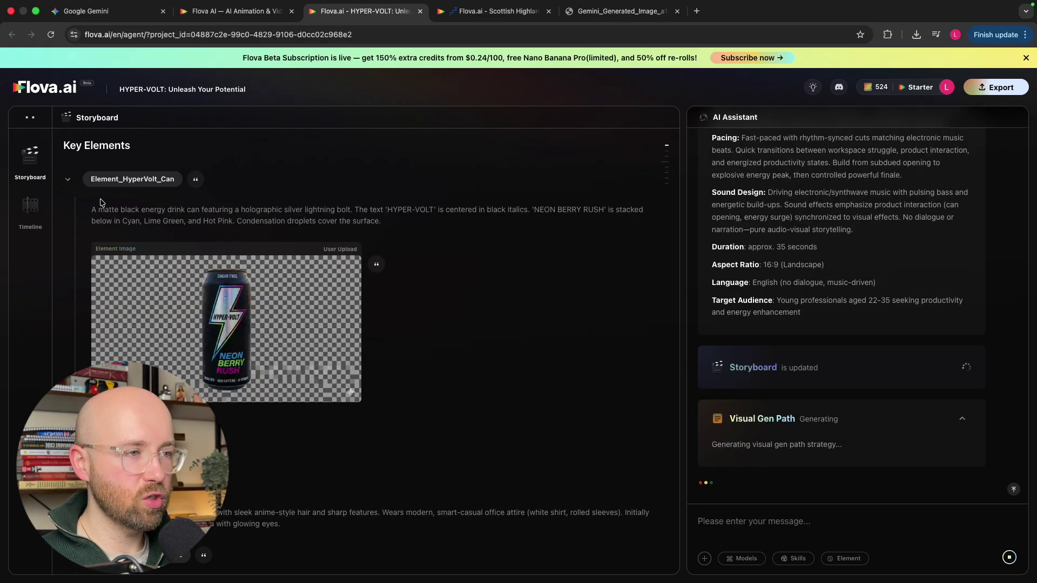
# Read the Key Elements: the can, hero character, workspace and narrative arc descriptions
pyautogui.moveTo(89, 210); pyautogui.dragTo(387, 205)
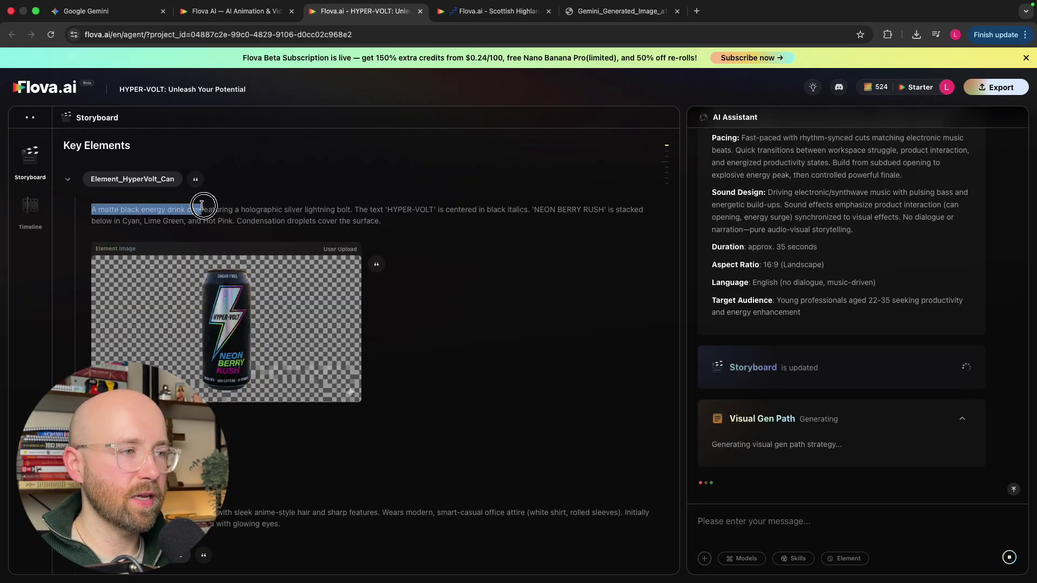
pyautogui.click(387, 204)
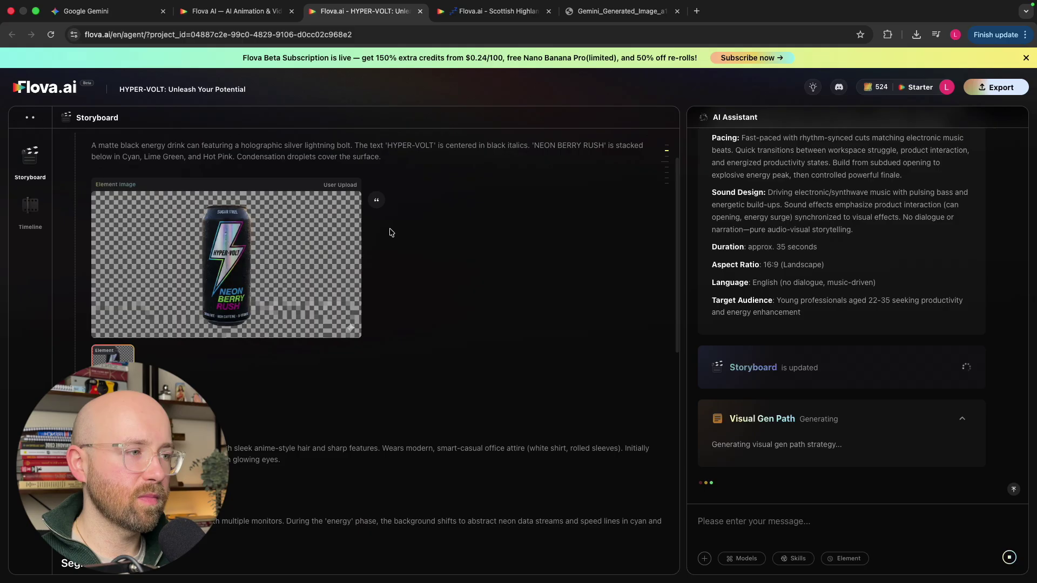
pyautogui.scroll(-5, 388, 227)
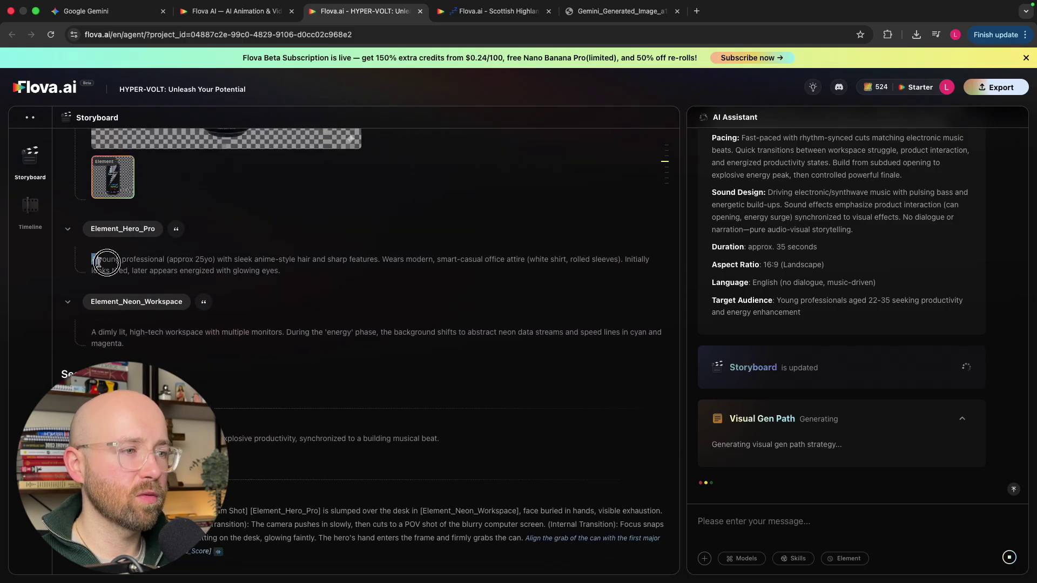
pyautogui.moveTo(90, 260); pyautogui.dragTo(258, 259)
pyautogui.click(256, 259)
pyautogui.scroll(-1, 272, 269)
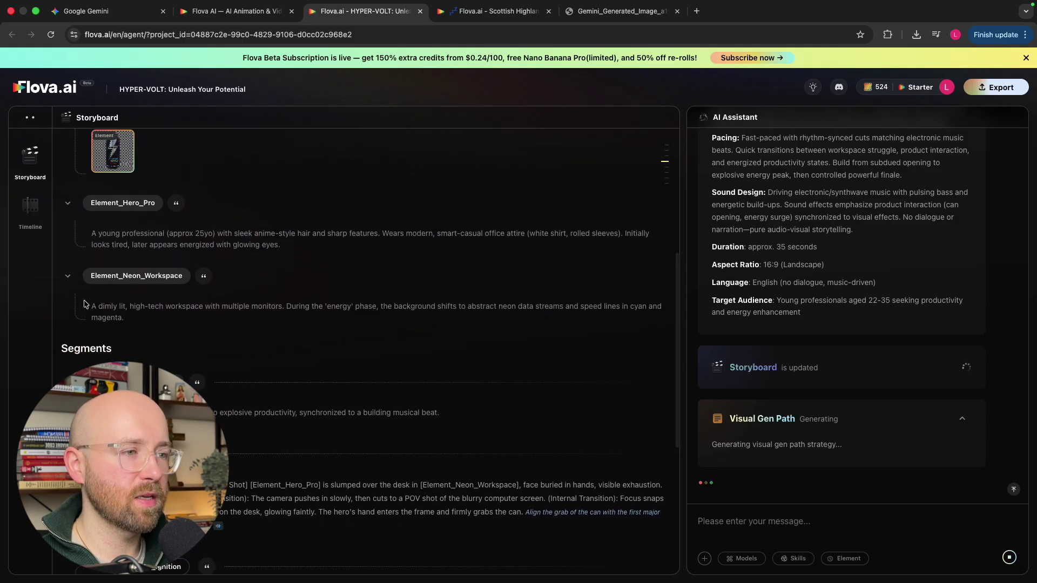
pyautogui.moveTo(83, 304); pyautogui.dragTo(224, 306)
pyautogui.click(224, 306)
pyautogui.scroll(-2, 224, 308)
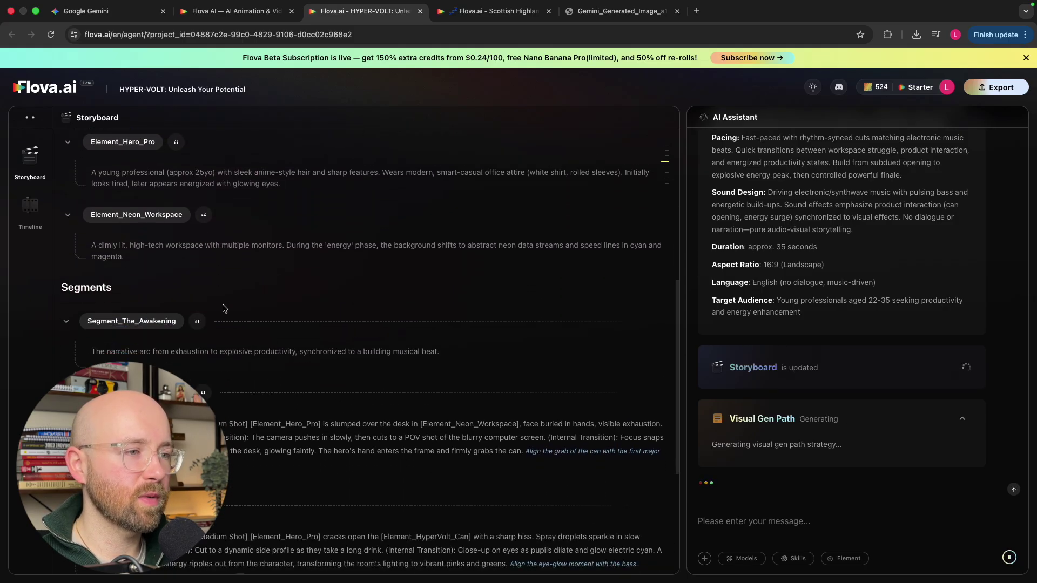
pyautogui.scroll(-3, 224, 309)
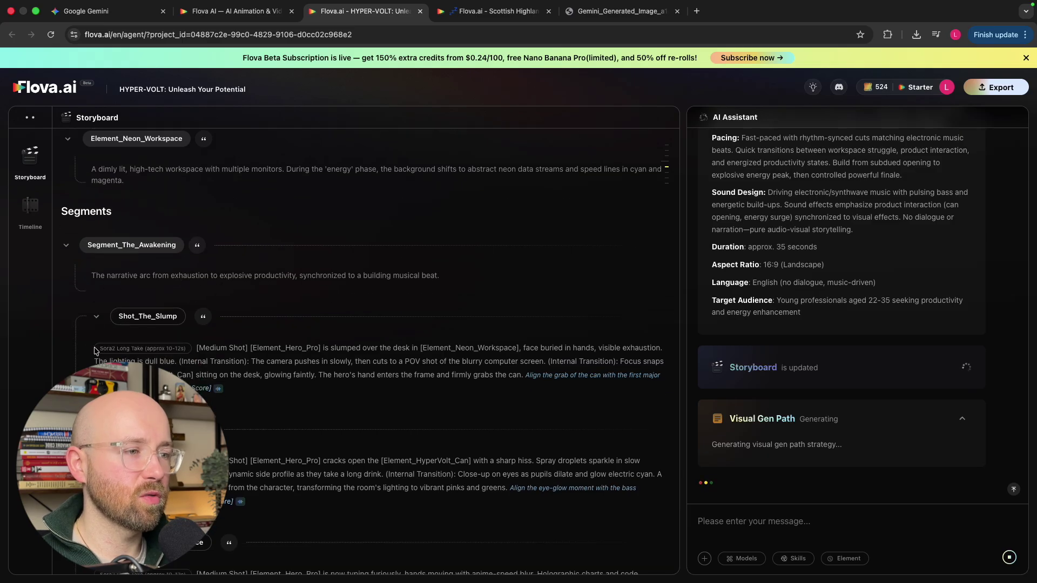
pyautogui.moveTo(104, 276); pyautogui.dragTo(296, 275)
pyautogui.click(180, 277)
pyautogui.scroll(-1, 312, 354)
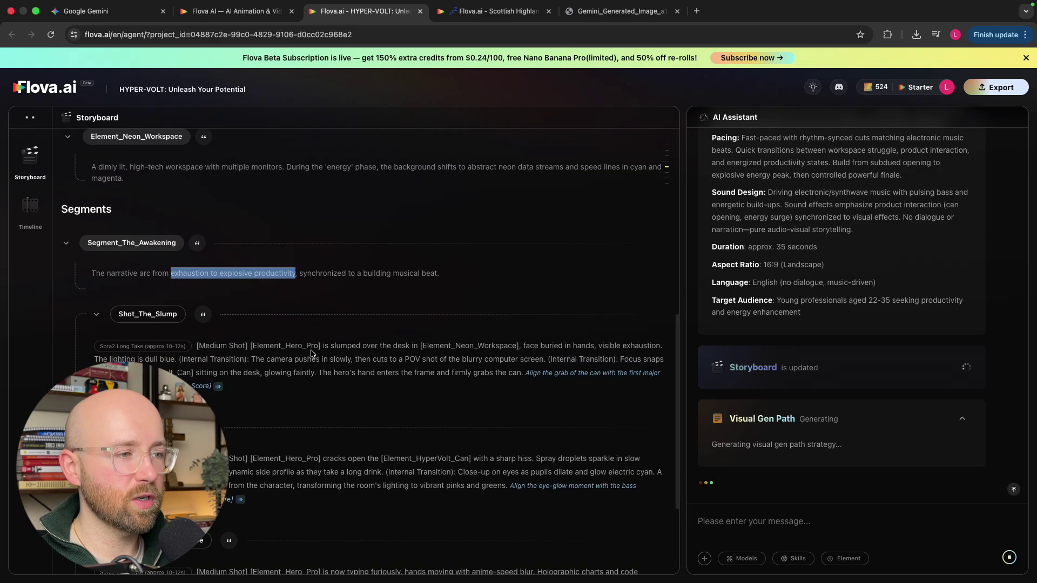
pyautogui.scroll(-2, 312, 354)
pyautogui.scroll(-2, 273, 340)
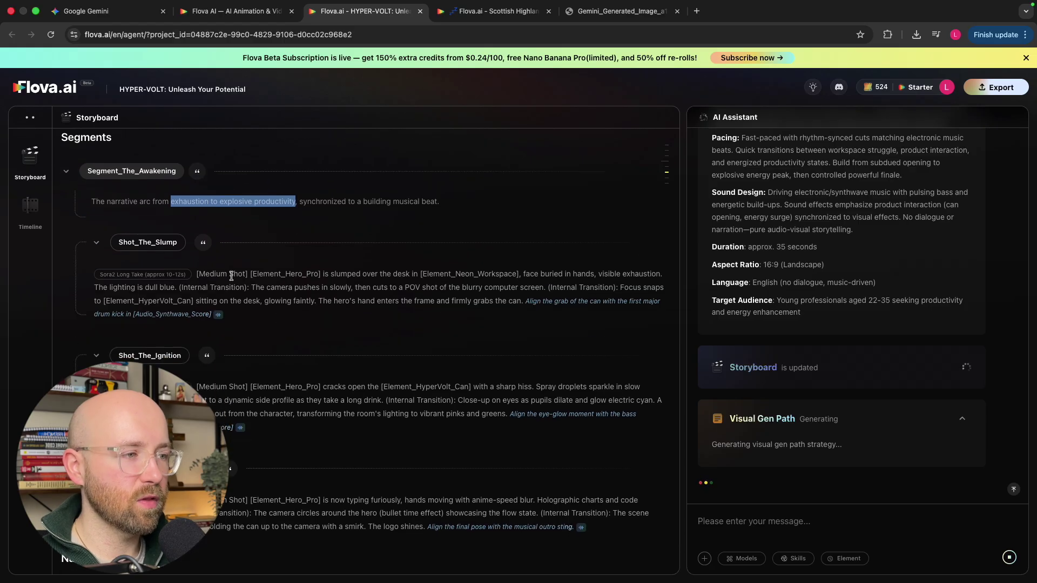
# Read the Shot_The_Slump description with its Element_Hero_Pro reference and the synthwave score
pyautogui.moveTo(197, 274); pyautogui.dragTo(327, 274)
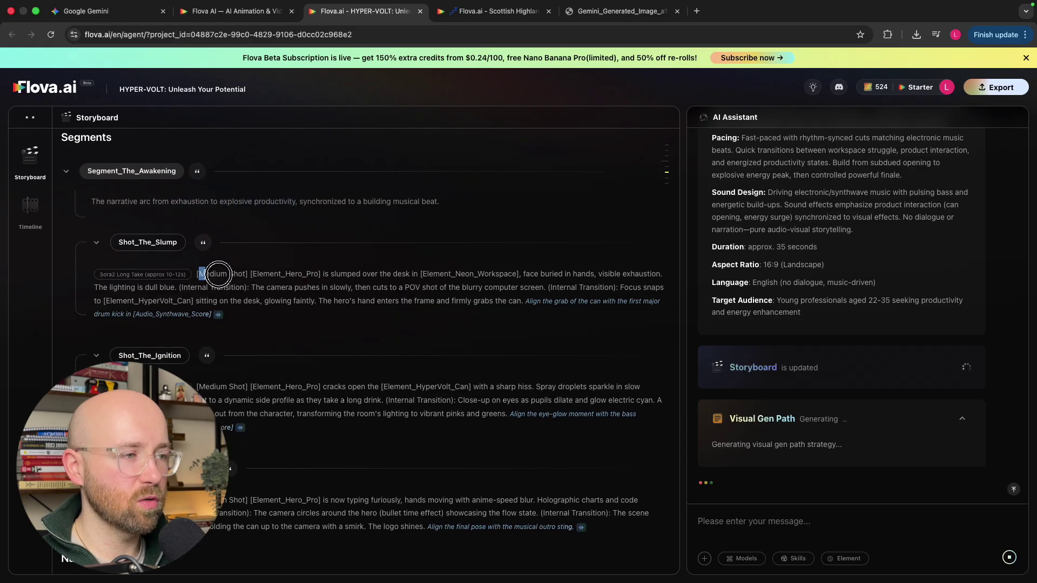
pyautogui.click(326, 274)
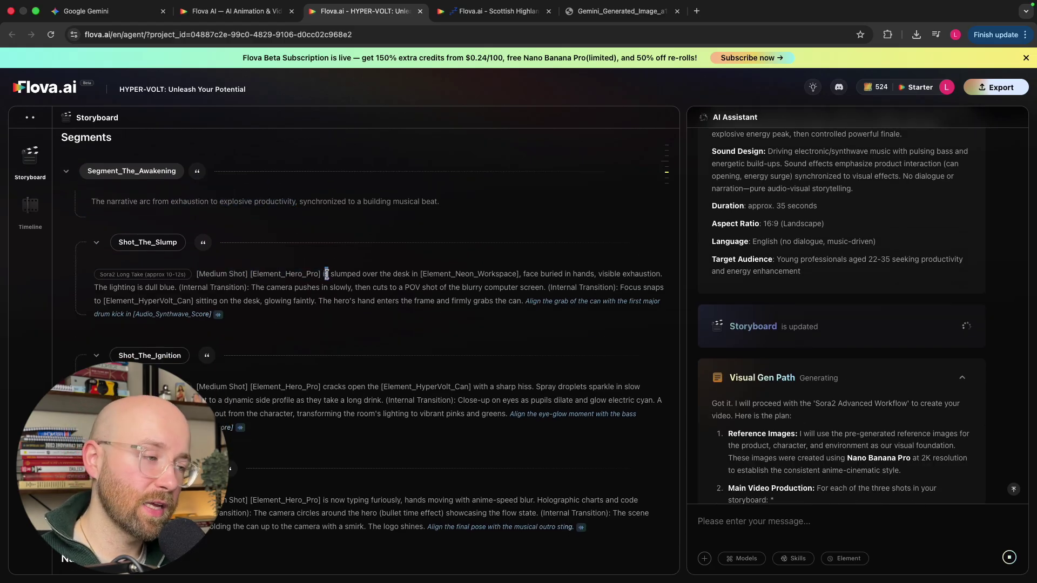
pyautogui.doubleClick(325, 274)
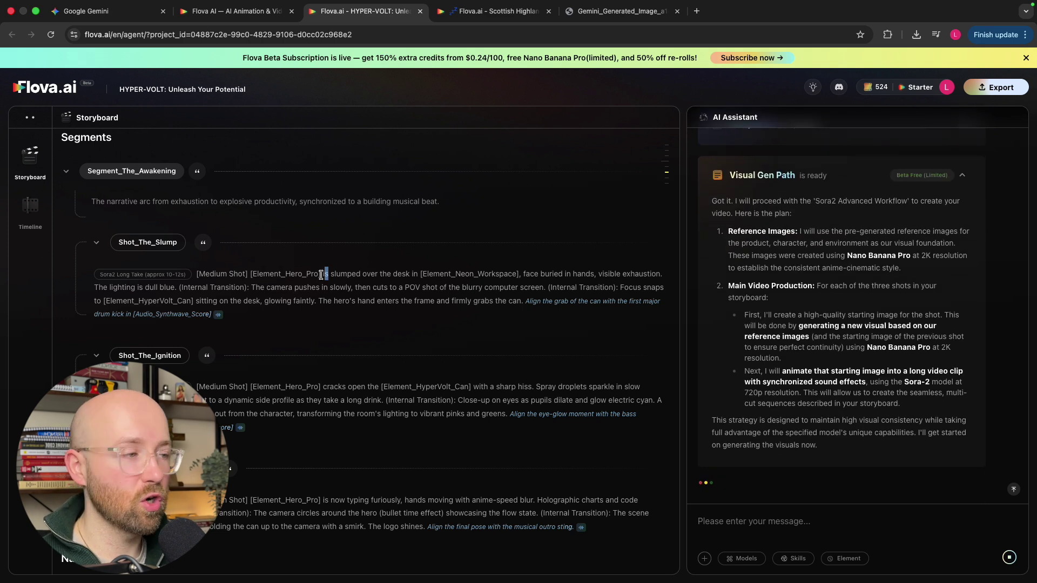
pyautogui.click(329, 291)
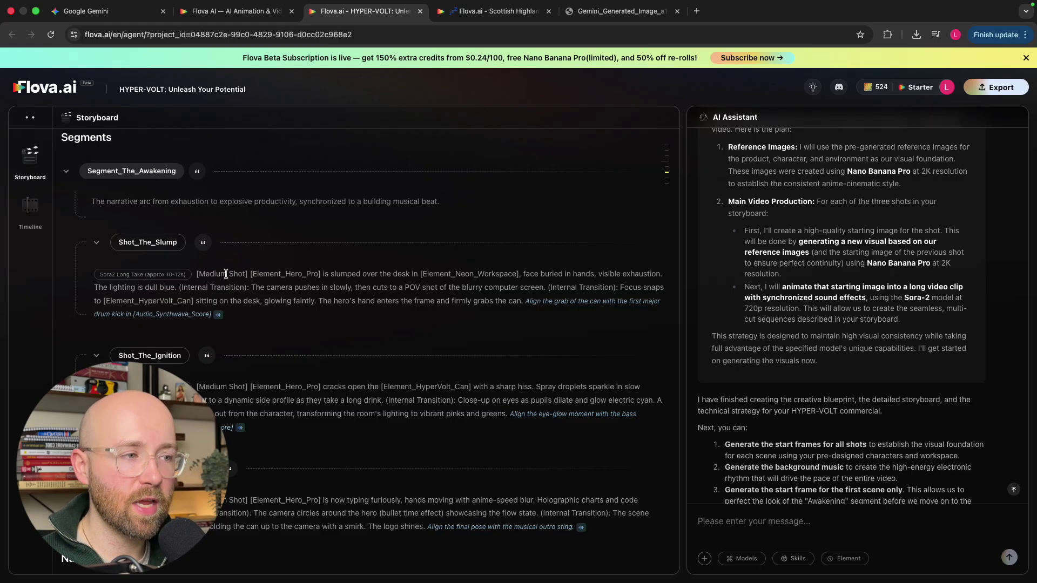
pyautogui.moveTo(194, 274); pyautogui.dragTo(320, 275)
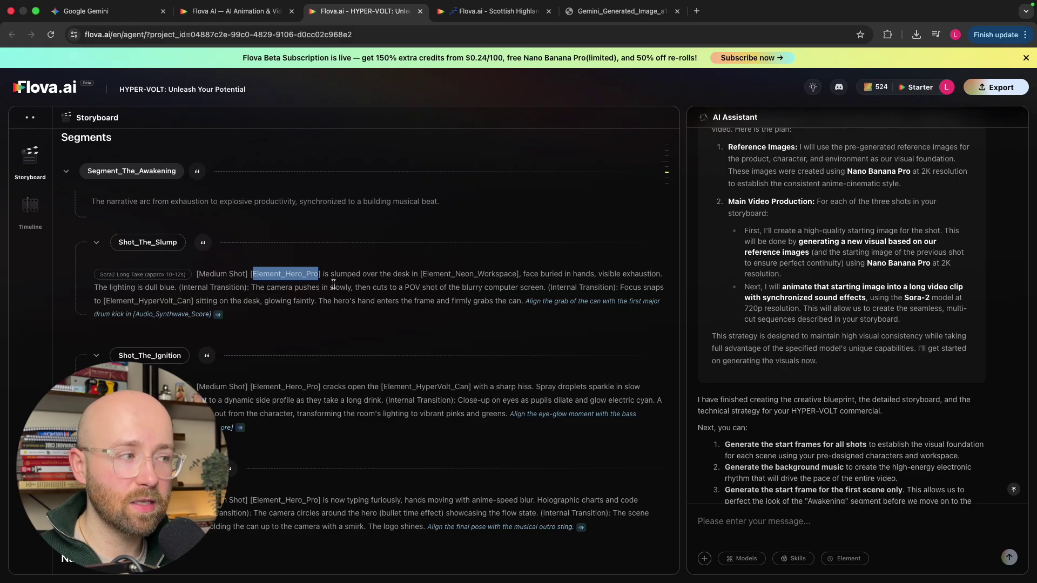
pyautogui.click(337, 285)
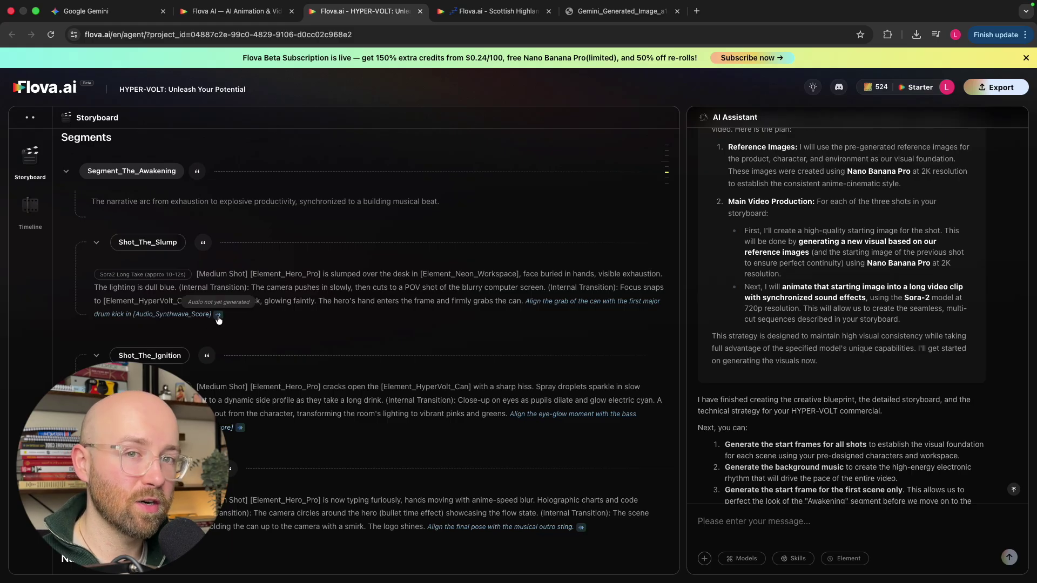
pyautogui.scroll(-2, 218, 318)
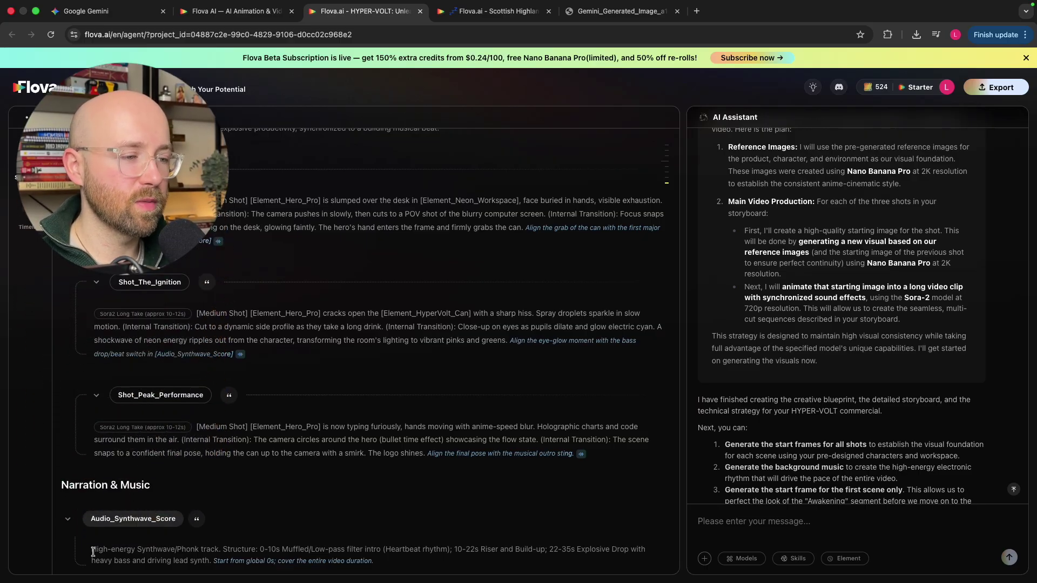
pyautogui.moveTo(92, 551); pyautogui.dragTo(218, 551)
pyautogui.click(219, 551)
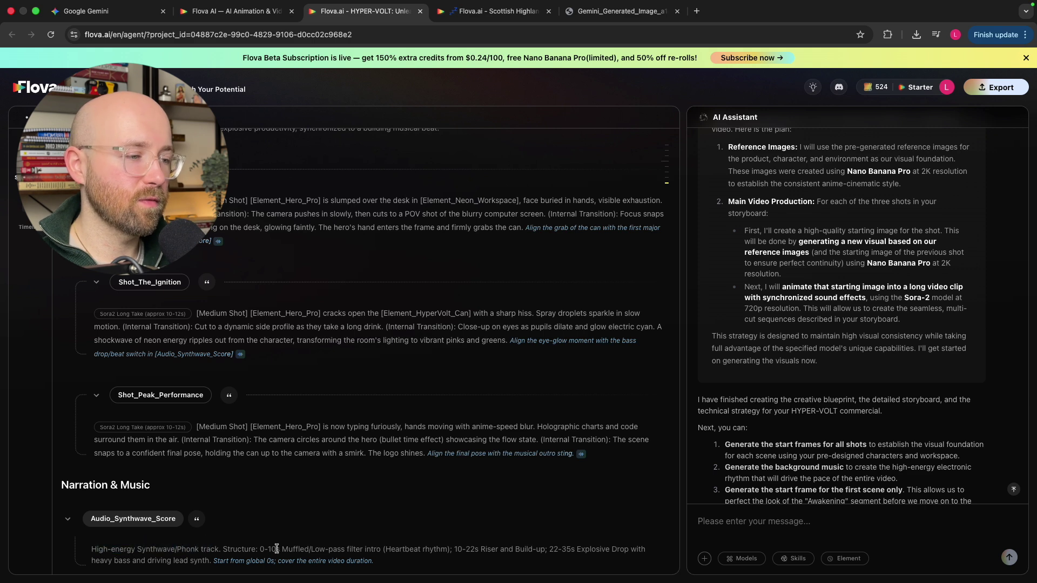
pyautogui.scroll(-3, 797, 451)
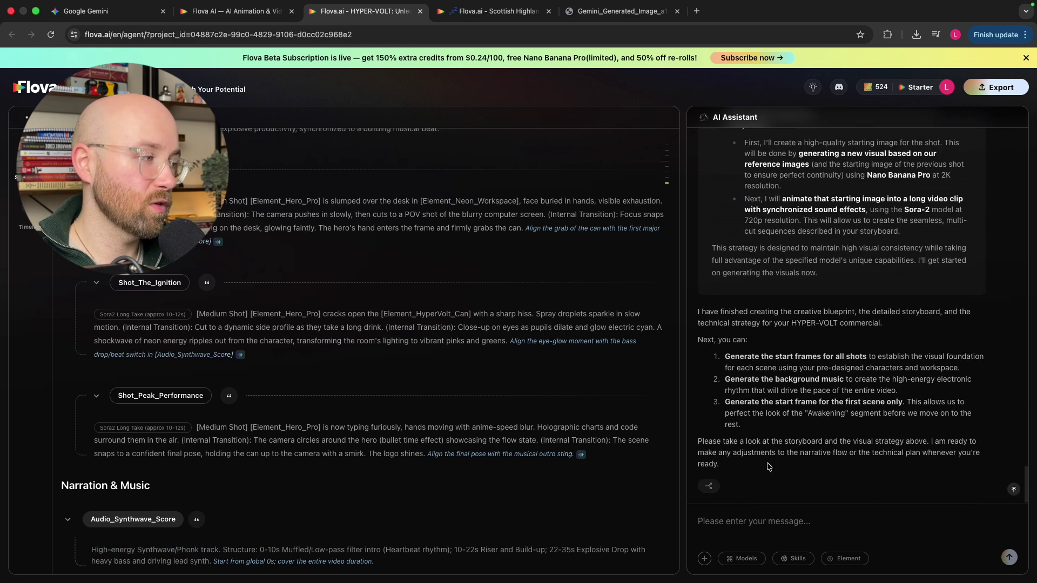
# Approve the plan with 'sounds good, lets make it', dismiss the quota notice, view the Slump frame
pyautogui.click(716, 519)
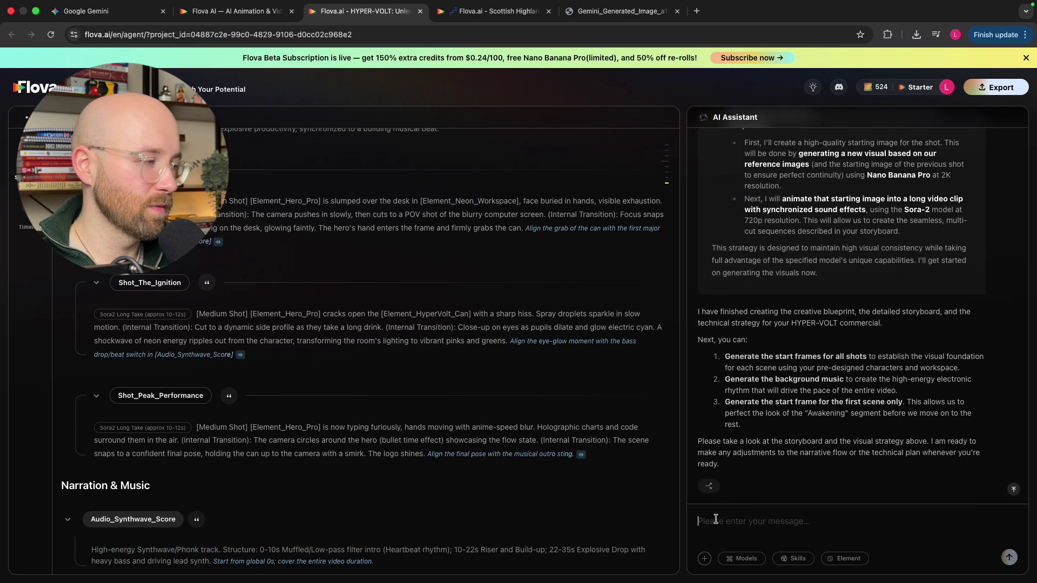
pyautogui.write('sounds g')
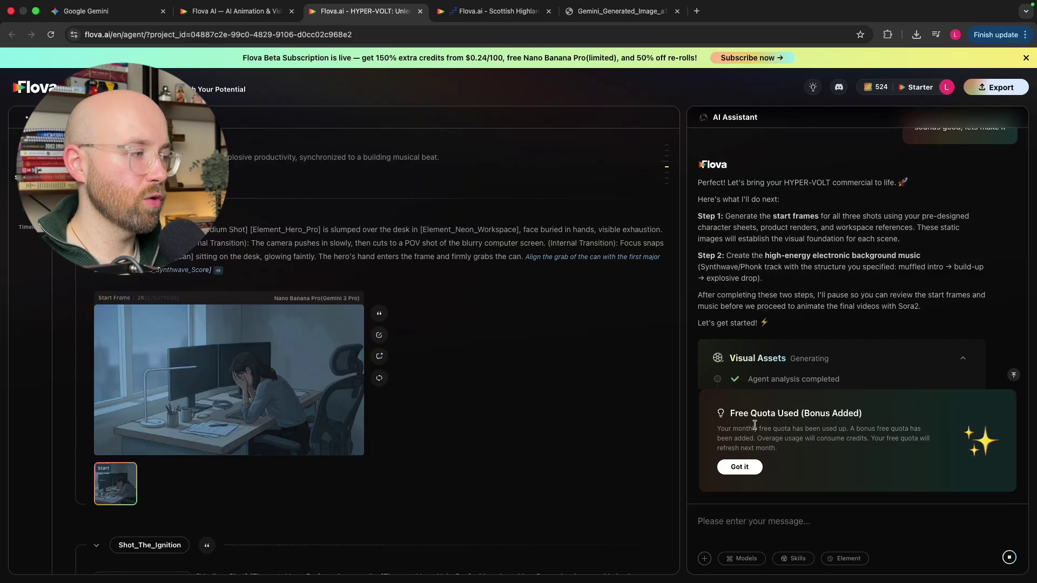
pyautogui.moveTo(721, 414); pyautogui.dragTo(869, 413)
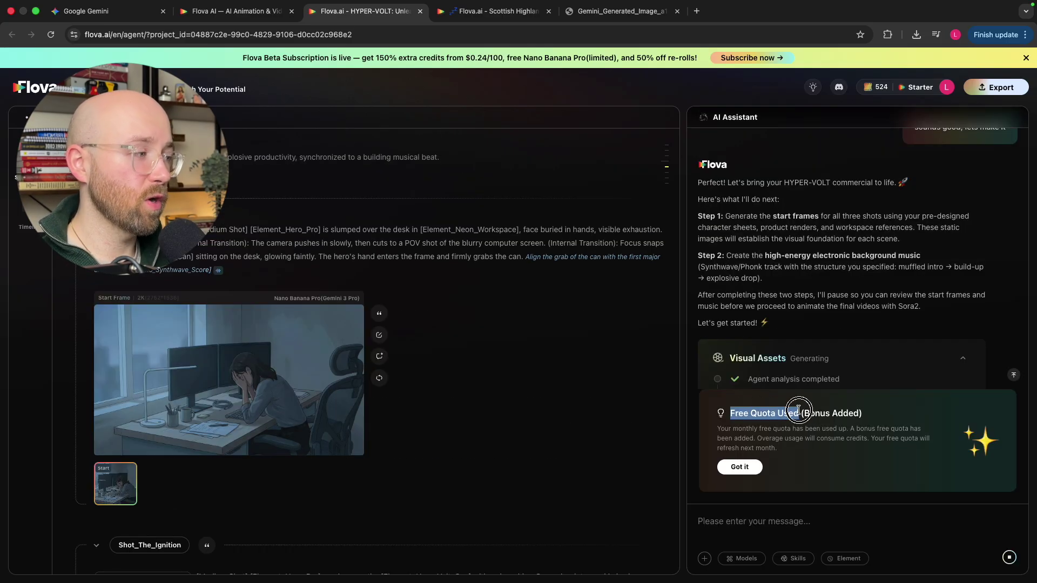
pyautogui.click(867, 415)
pyautogui.click(759, 468)
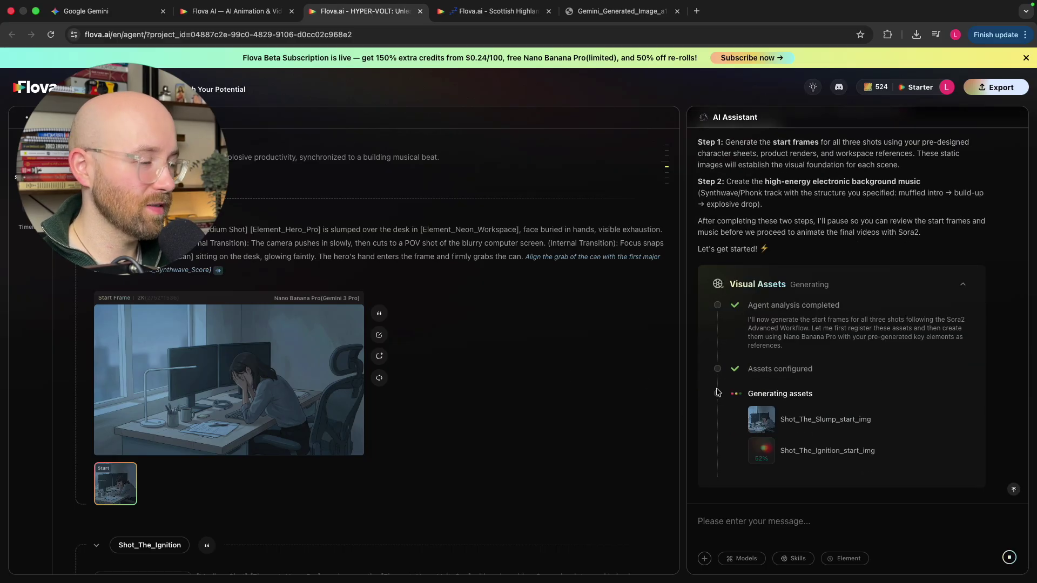
pyautogui.click(230, 365)
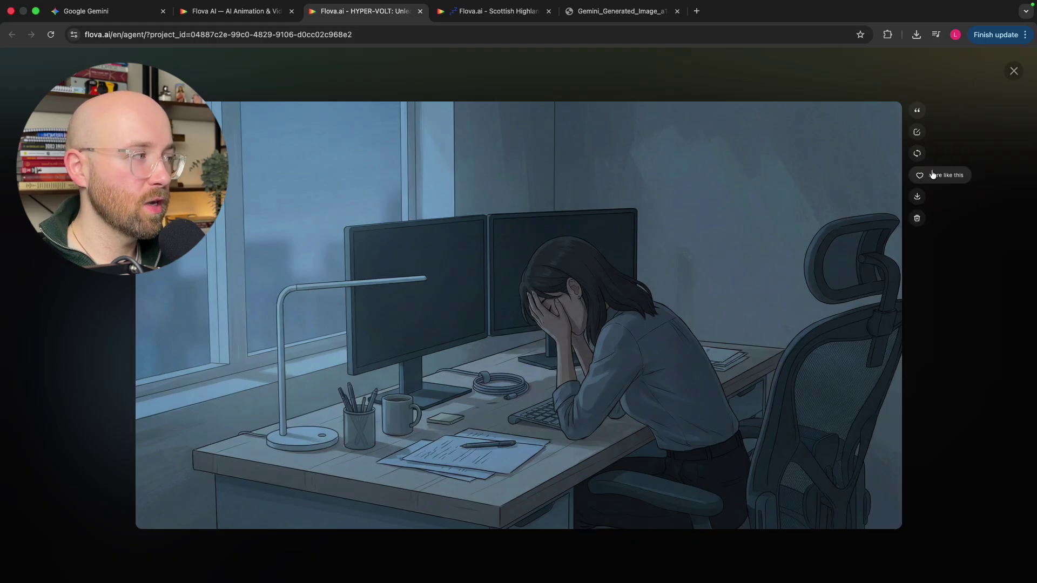
# Inspect the Slump image's edit panel, keeping Nano Banana Pro as the model
pyautogui.click(921, 134)
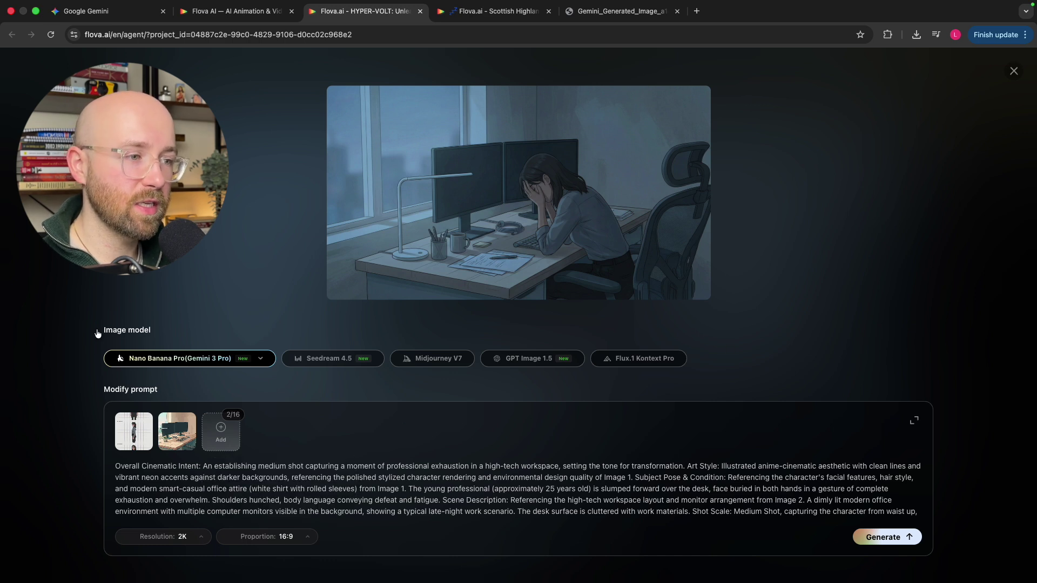
pyautogui.click(258, 358)
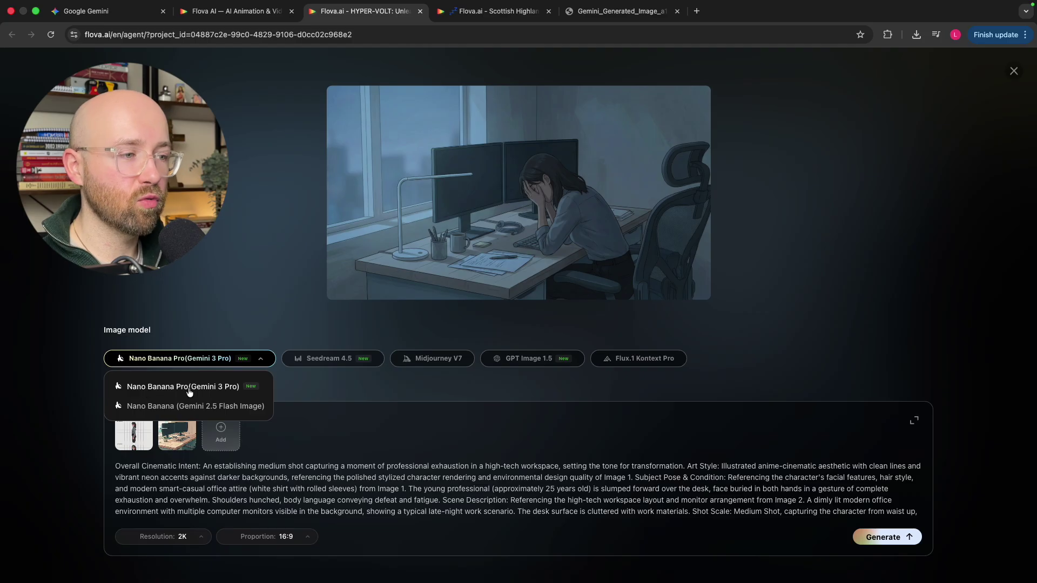
pyautogui.click(211, 388)
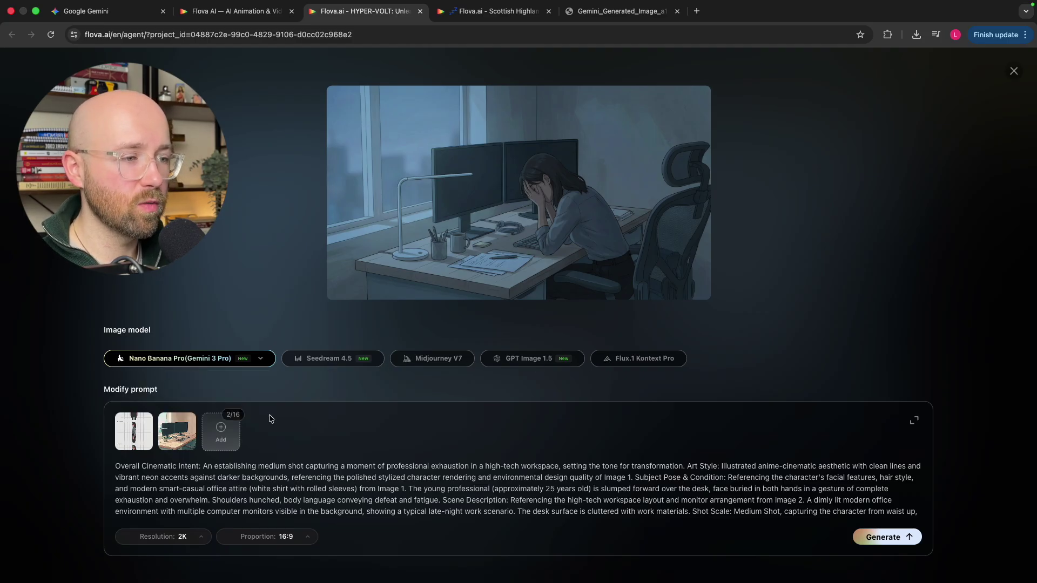
pyautogui.scroll(-2, 247, 488)
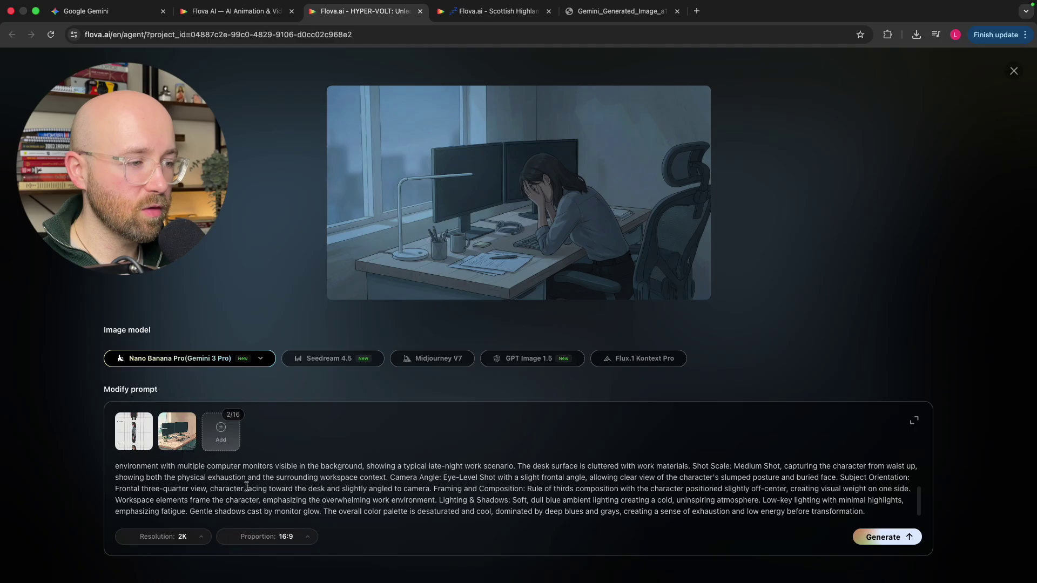
pyautogui.scroll(2, 240, 488)
pyautogui.moveTo(134, 432)
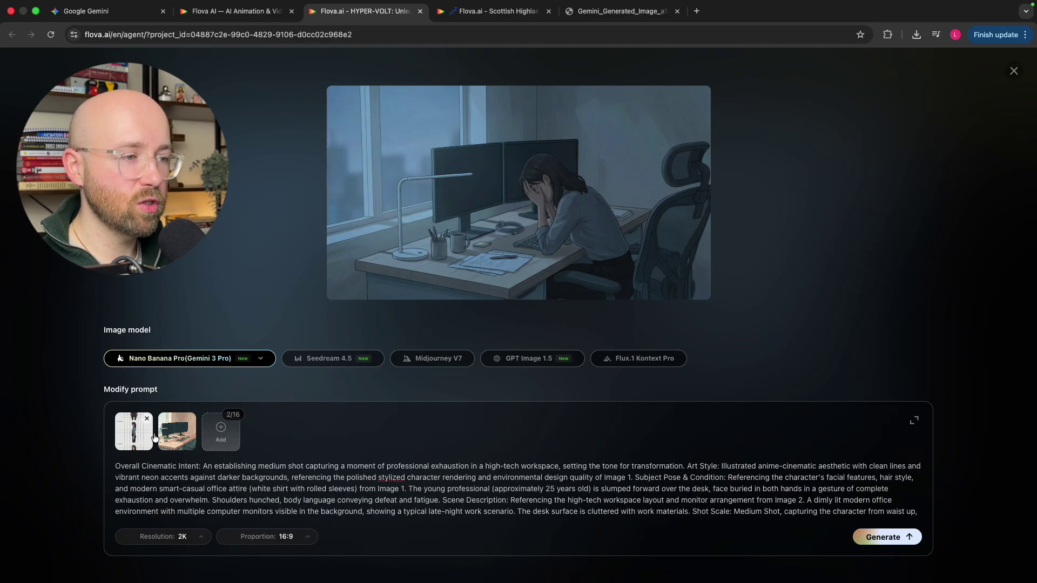
pyautogui.click(420, 322)
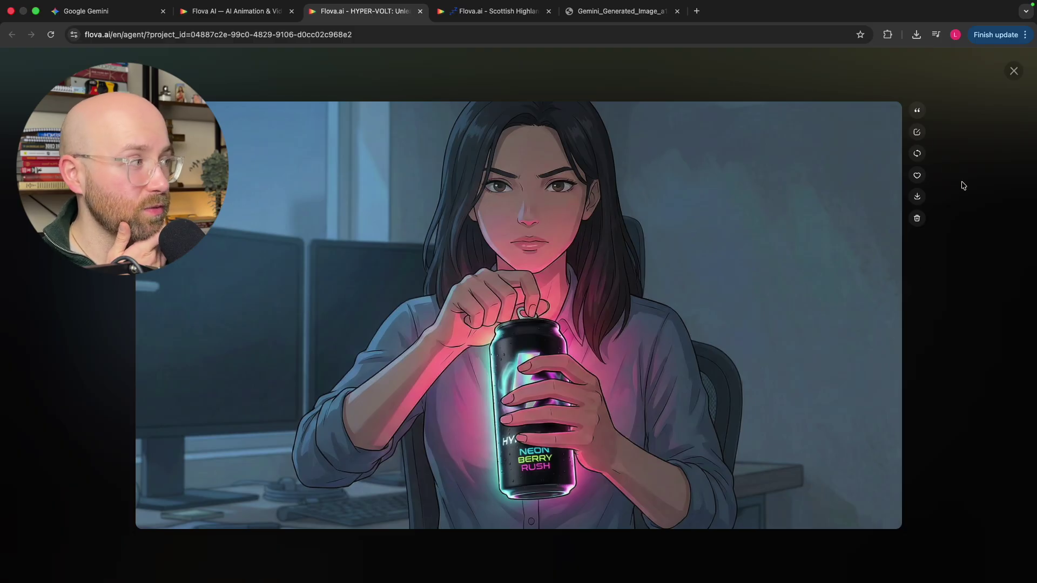
# Check the can-holding Ignition image's edit view, then leave editing and preview
pyautogui.click(917, 132)
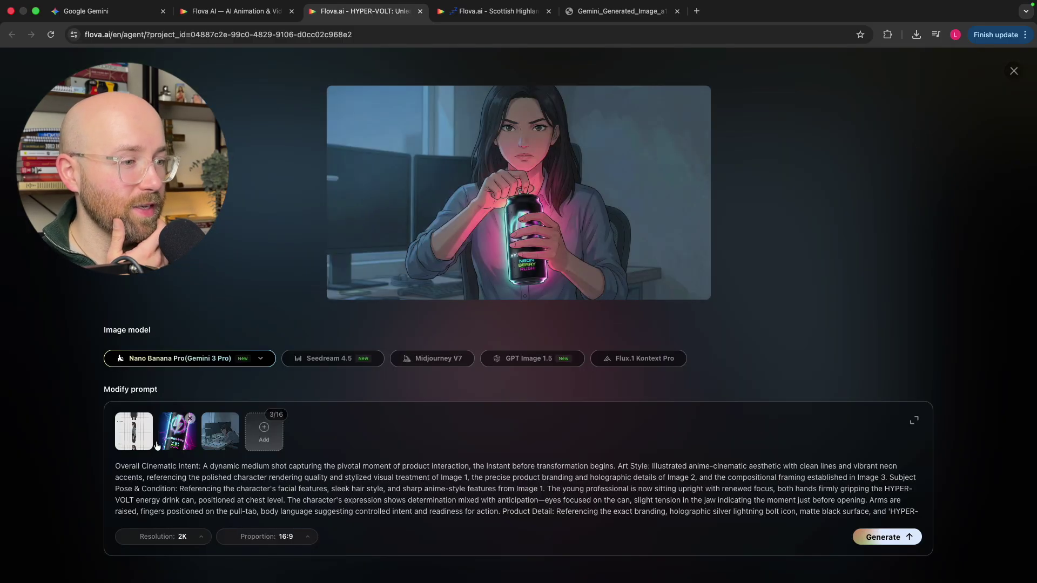
pyautogui.moveTo(134, 431)
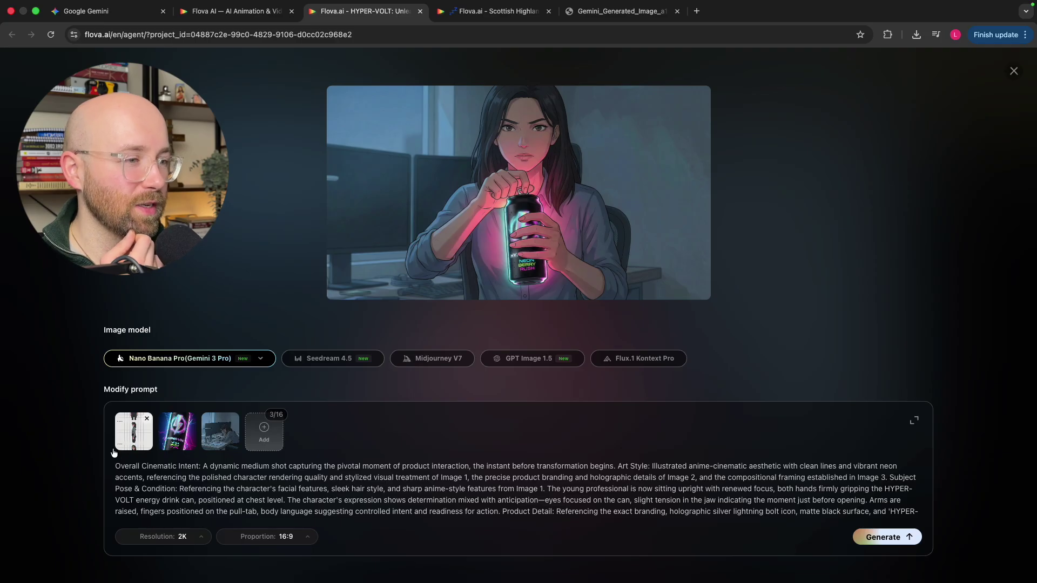
pyautogui.click(1012, 73)
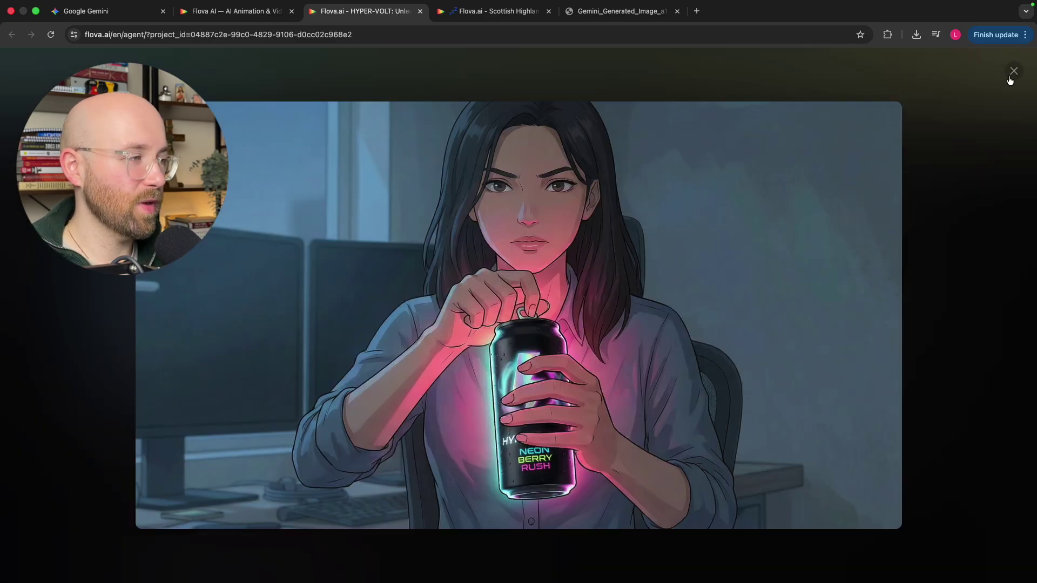
pyautogui.click(1013, 73)
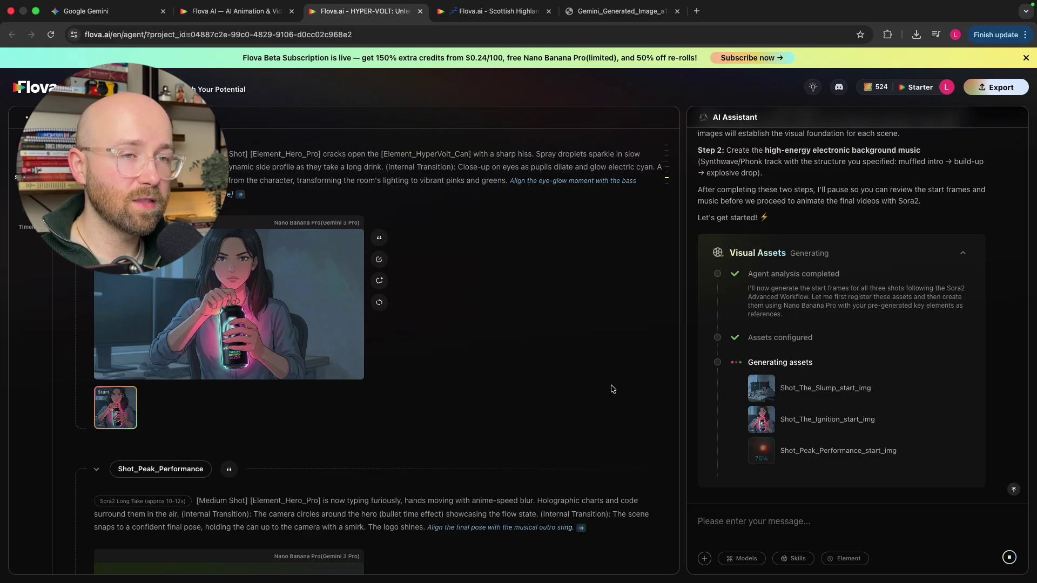
# Glance at the Flova home page headline, then return to the HYPER-VOLT project
pyautogui.click(243, 11)
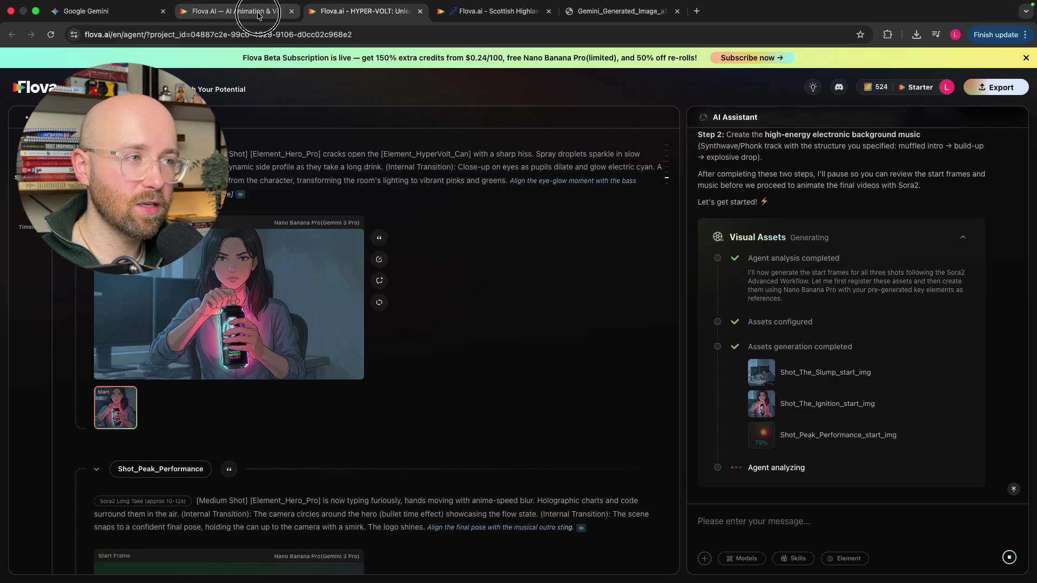
pyautogui.moveTo(340, 119); pyautogui.dragTo(723, 123)
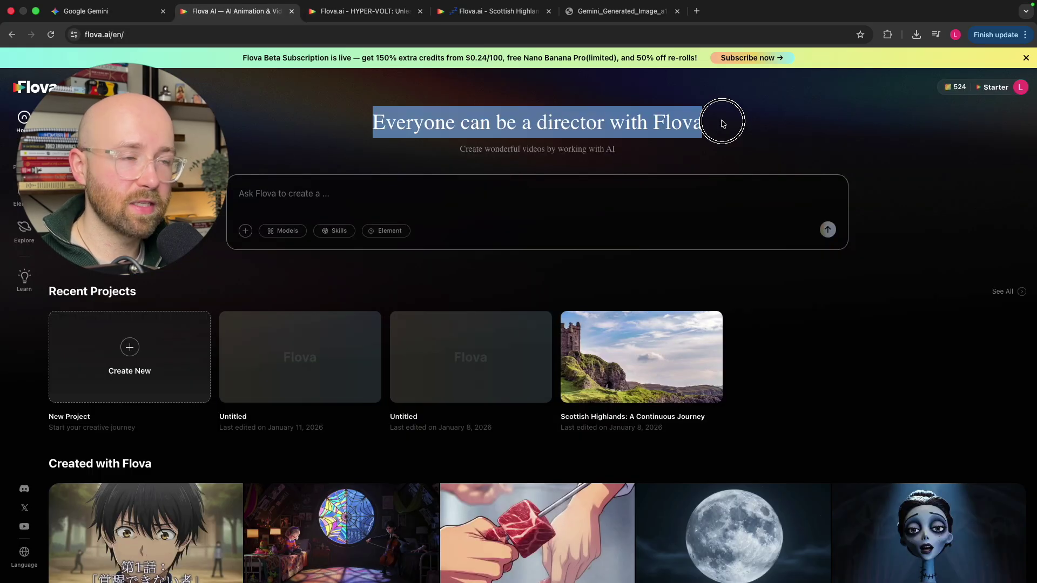
pyautogui.click(723, 124)
pyautogui.click(387, 16)
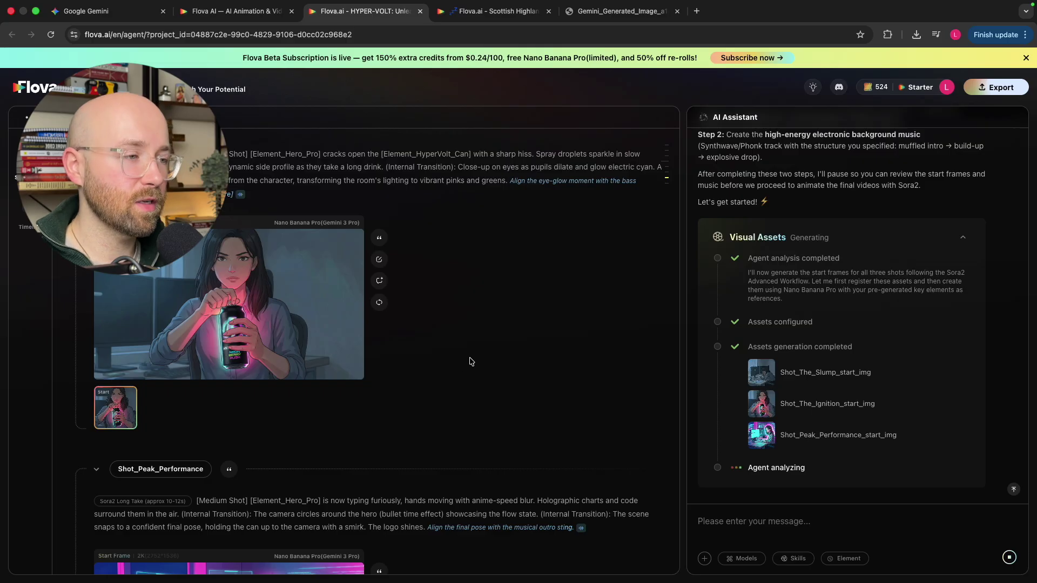
pyautogui.scroll(-3, 468, 353)
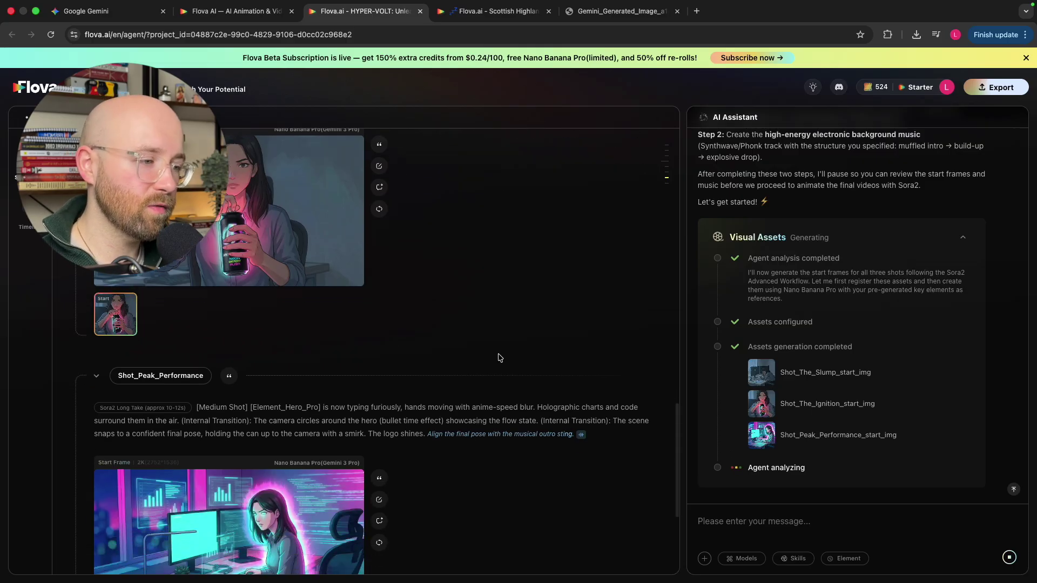
pyautogui.scroll(-3, 499, 358)
pyautogui.scroll(-2, 237, 400)
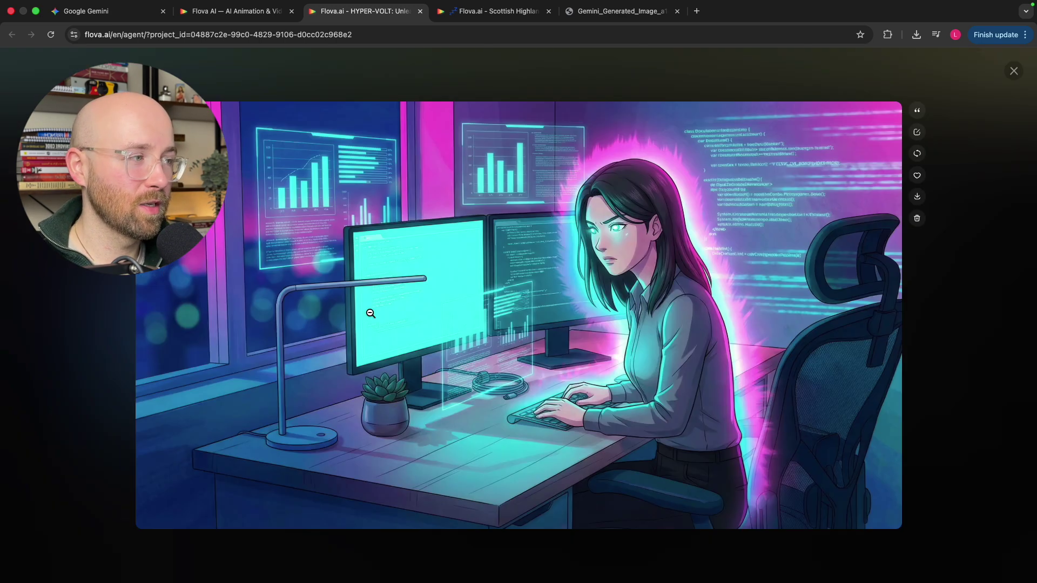
# Jump between the finished shot videos in the storyboard, landing on the Slump shot
pyautogui.click(987, 285)
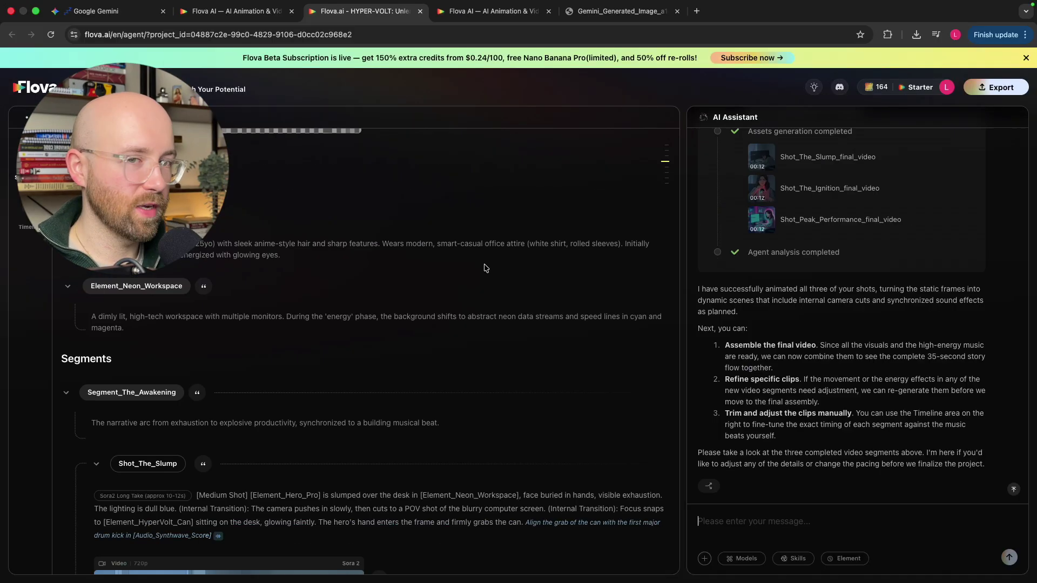
pyautogui.click(817, 191)
pyautogui.click(783, 162)
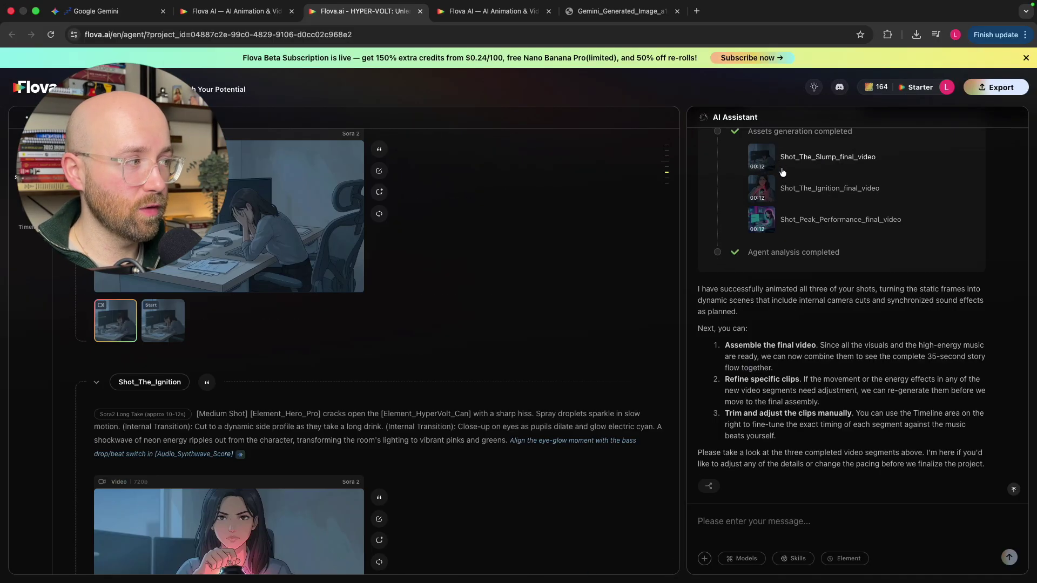
pyautogui.click(790, 215)
pyautogui.click(764, 157)
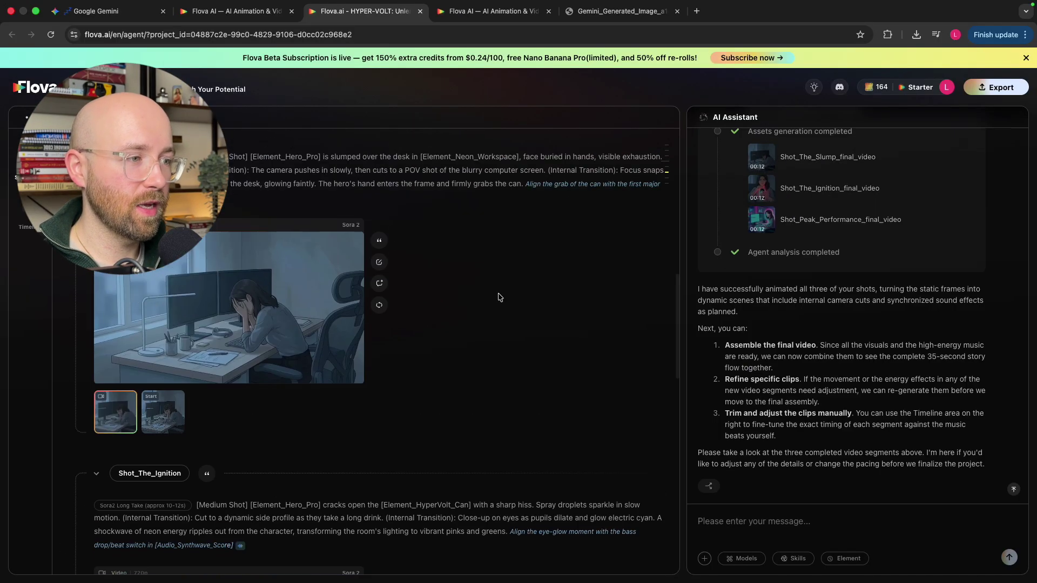
# Play the Slump video with volume raised, skipping ahead through to Peak Performance's end
pyautogui.click(153, 453)
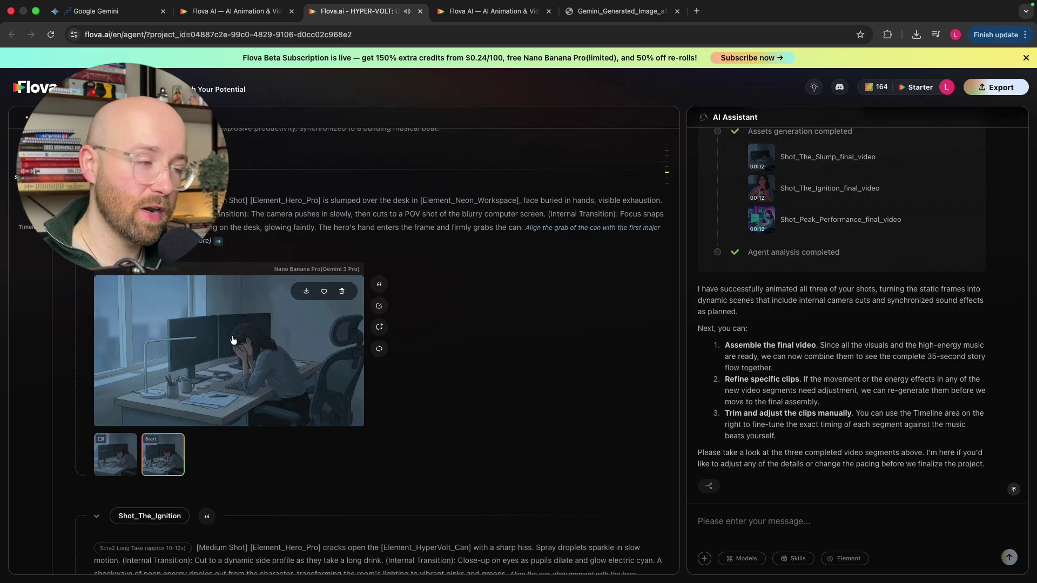
pyautogui.click(127, 439)
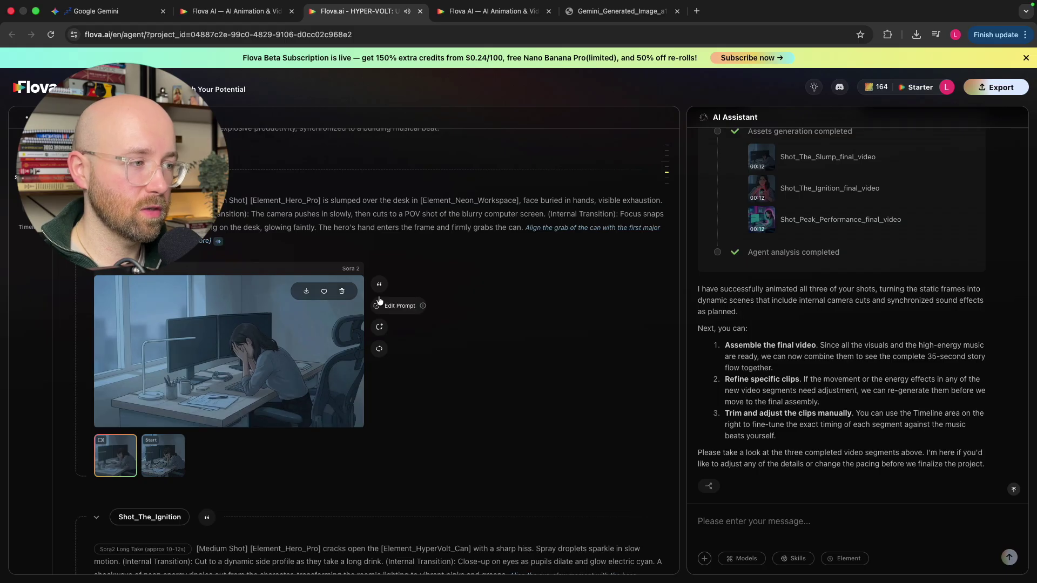
pyautogui.press('XF86AudioRaiseVolume')
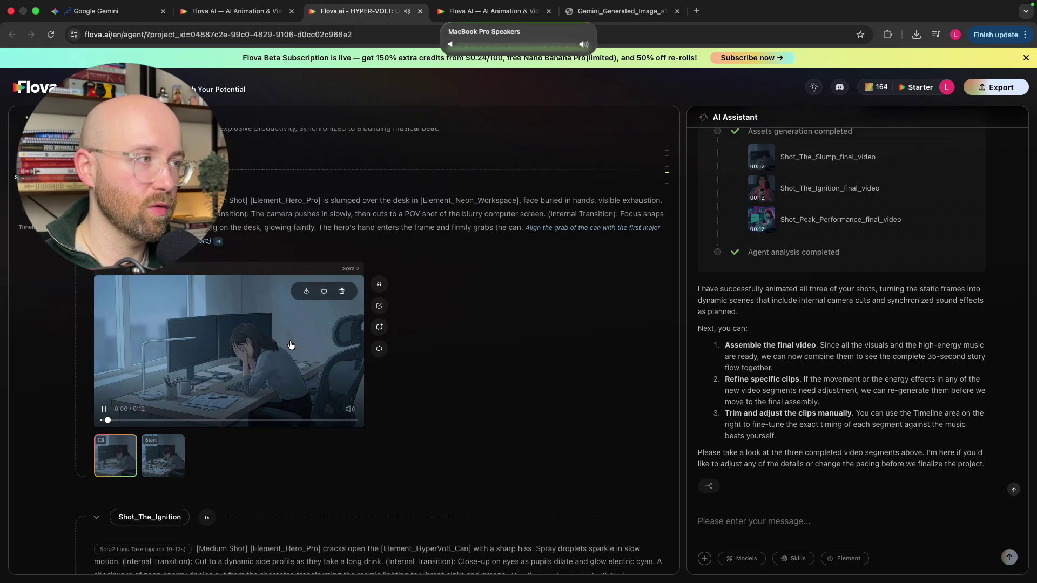
pyautogui.click(253, 421)
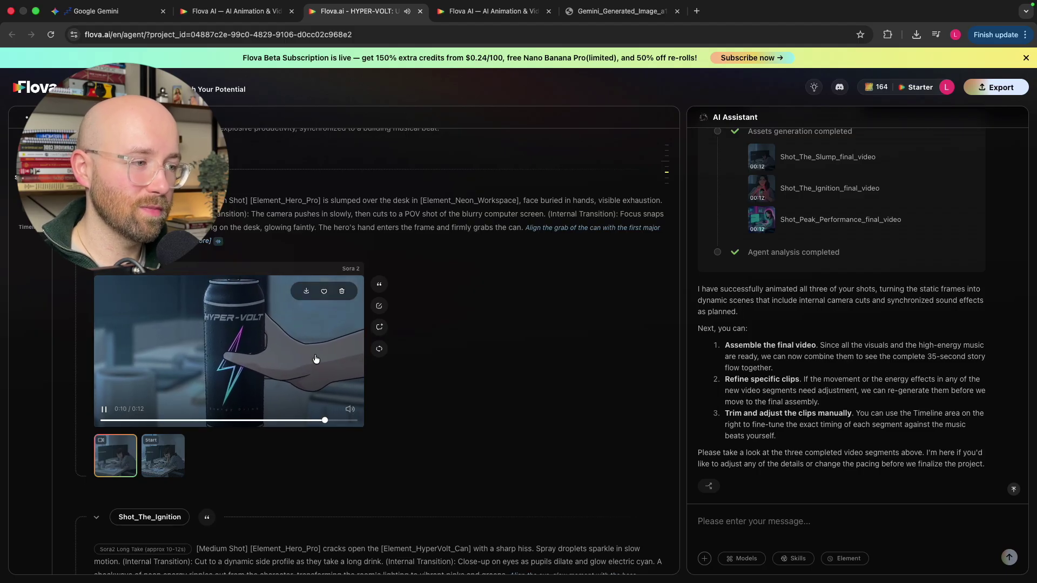
pyautogui.scroll(-2, 316, 358)
pyautogui.scroll(-5, 268, 357)
pyautogui.scroll(2, 198, 355)
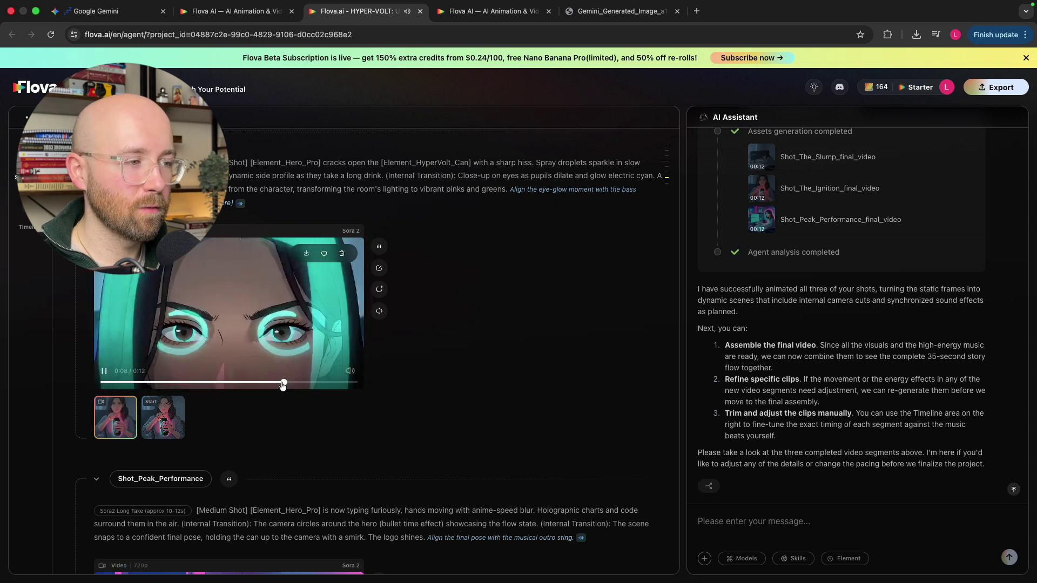
pyautogui.scroll(-3, 268, 389)
pyautogui.scroll(-3, 162, 413)
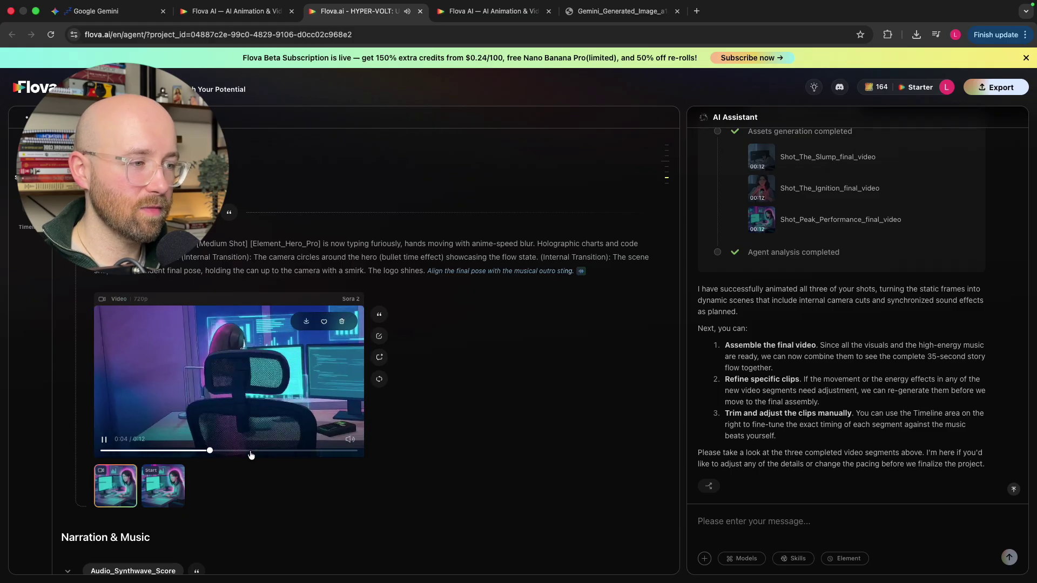
pyautogui.click(298, 456)
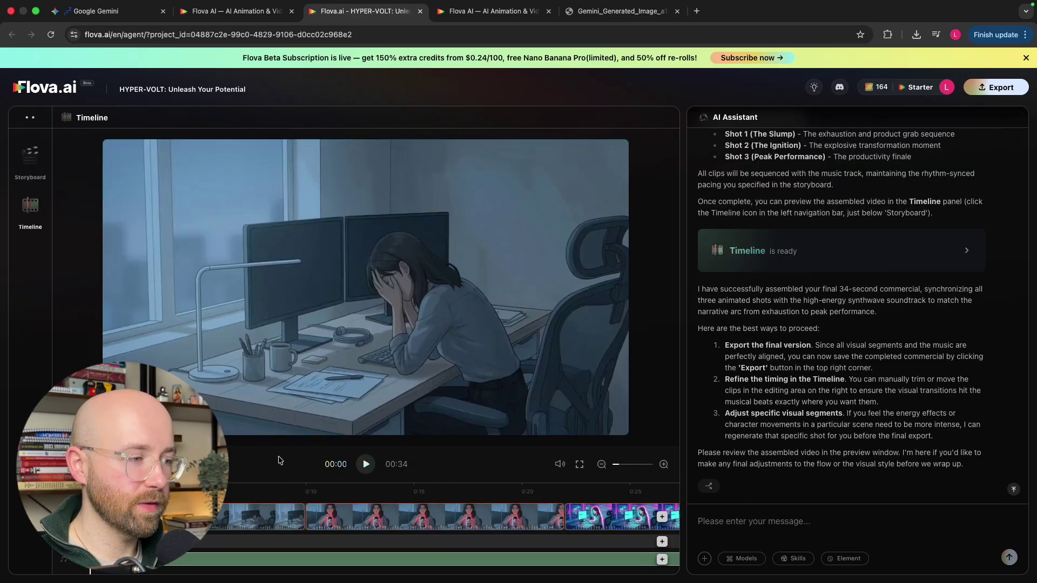
# Play the assembled commercial nearly to its end, then jump back to around 00:17
pyautogui.click(366, 466)
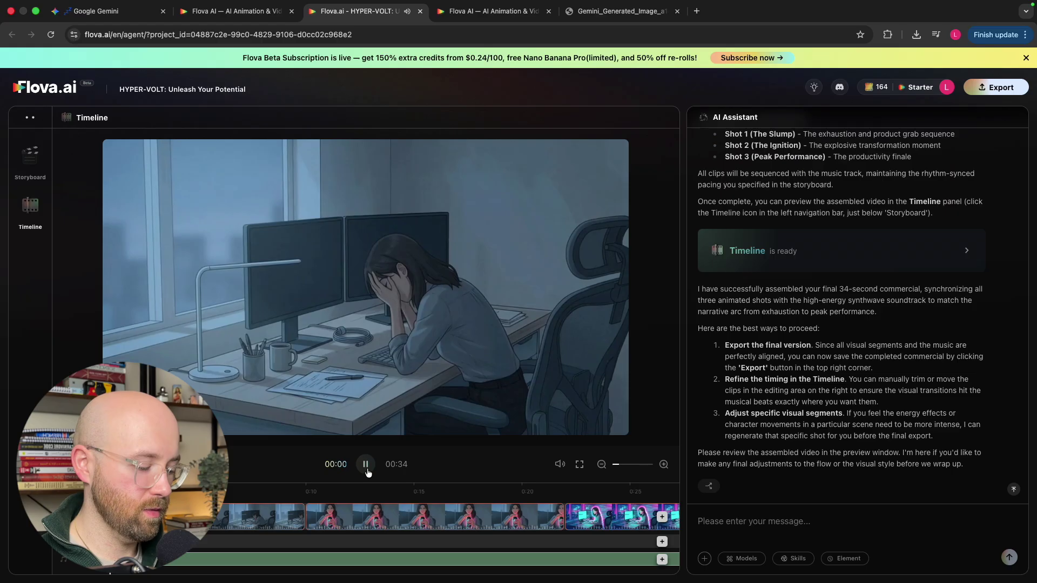
pyautogui.press('XF86AudioRaiseVolume')
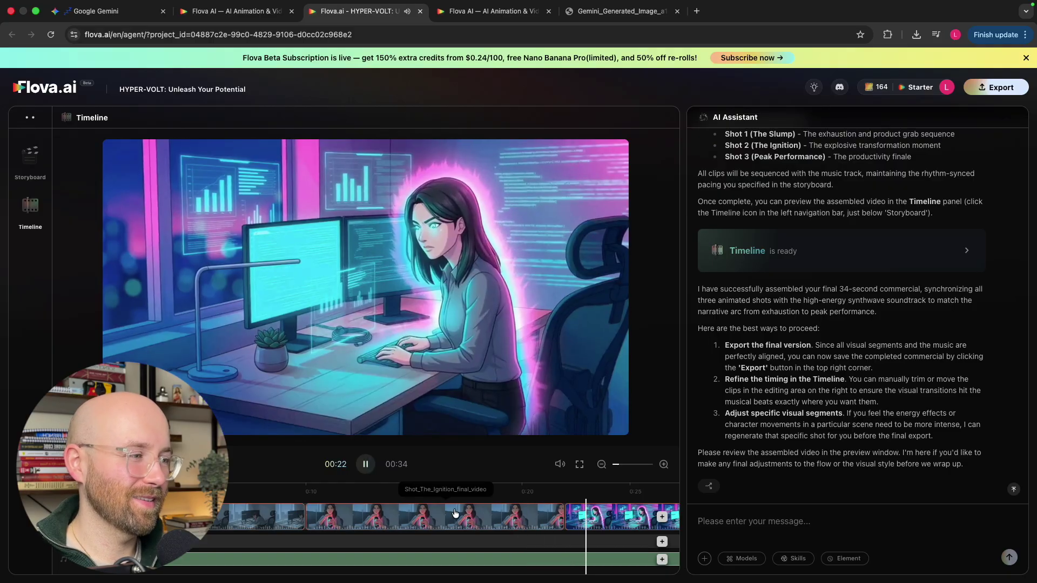
pyautogui.hscroll(5, 470, 537)
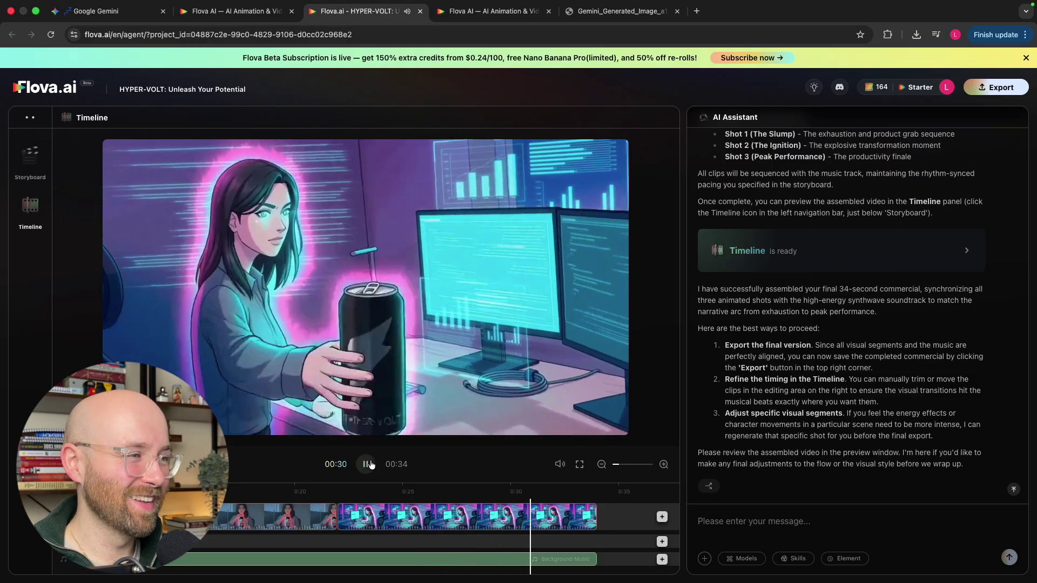
pyautogui.click(367, 464)
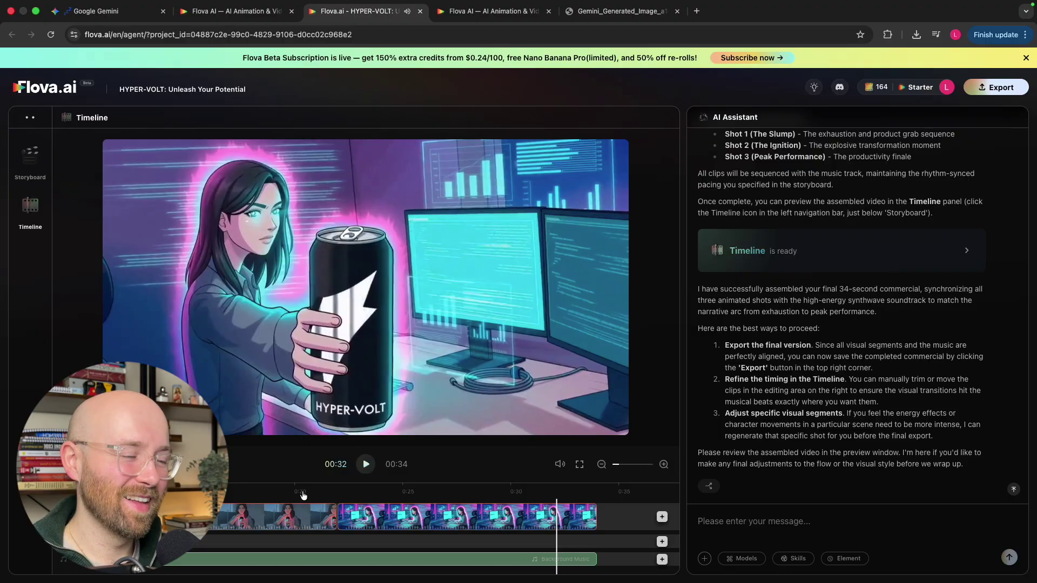
pyautogui.click(232, 492)
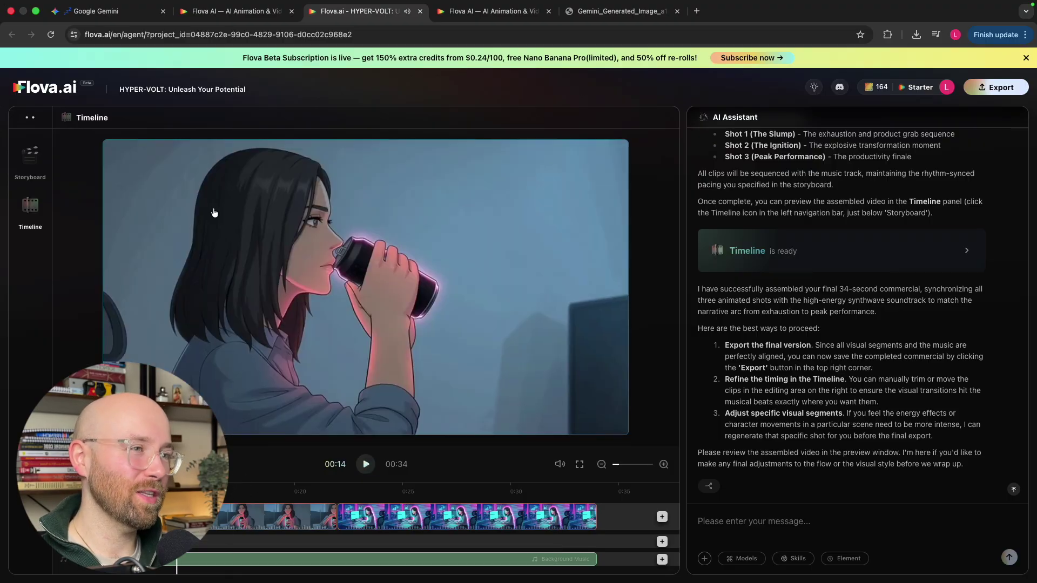
# Visit the Gemini chat and return to select the opening slump clip
pyautogui.click(101, 11)
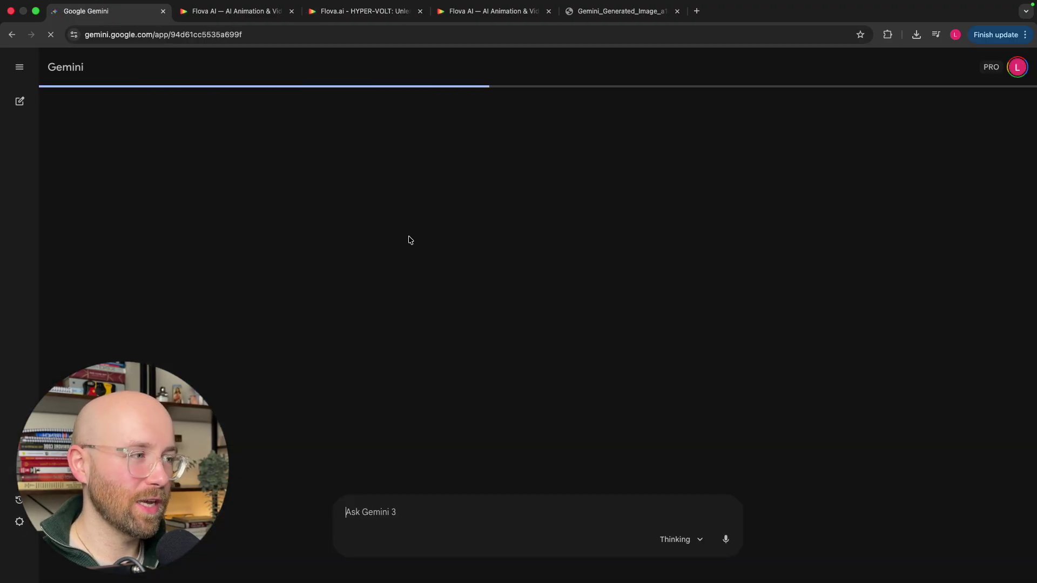
pyautogui.click(358, 14)
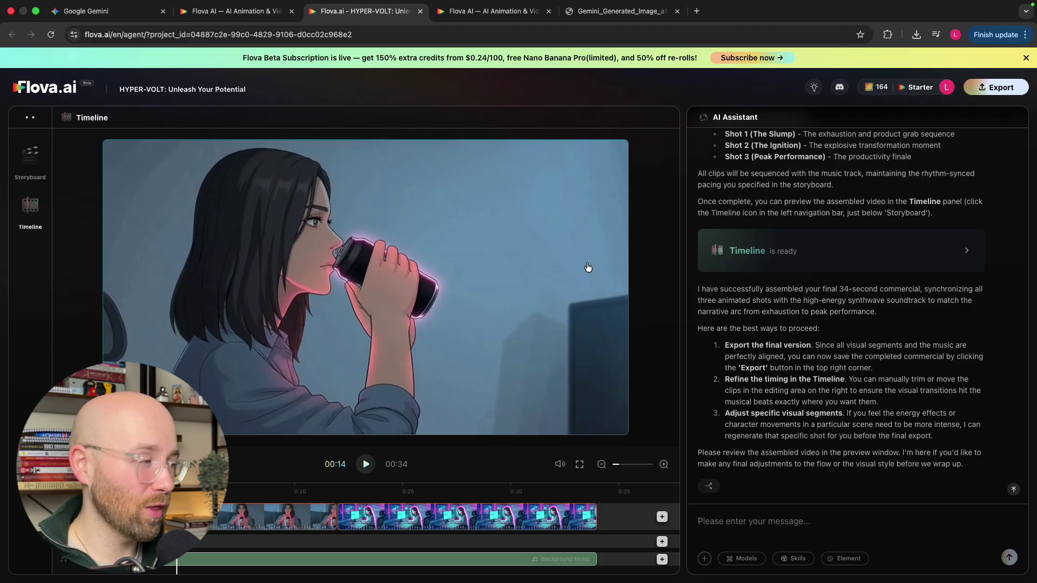
pyautogui.click(267, 516)
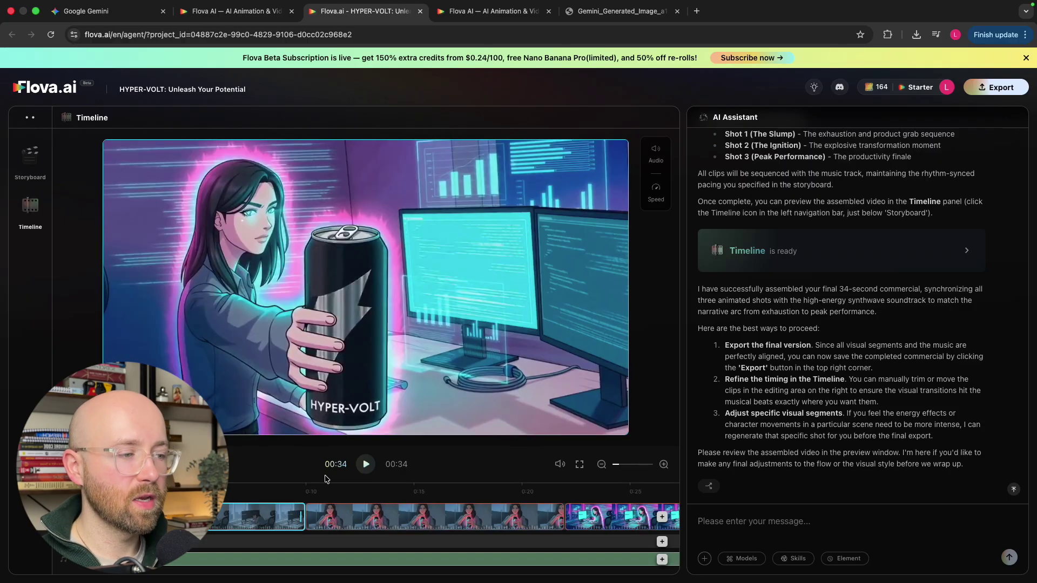
# Dismiss the slump clip's context menu, then play the downloaded 11.2 MB MP4
pyautogui.rightClick(229, 516)
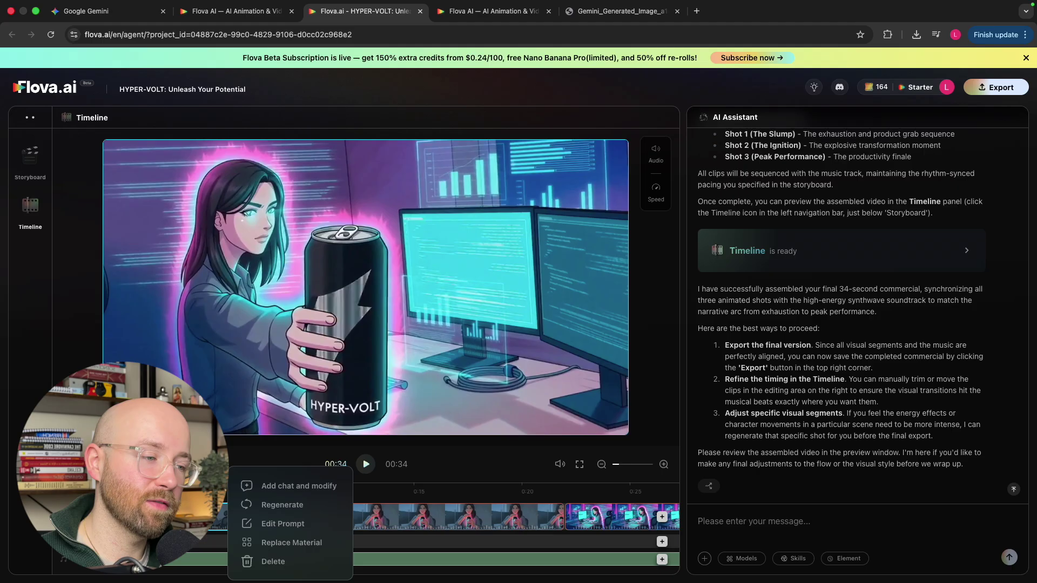
pyautogui.press('Escape')
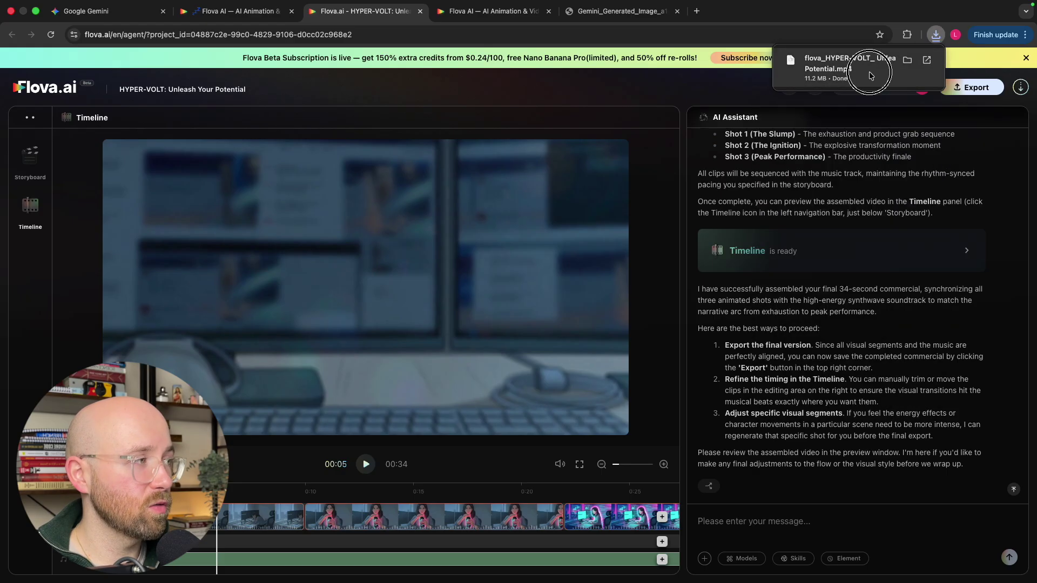
pyautogui.click(871, 75)
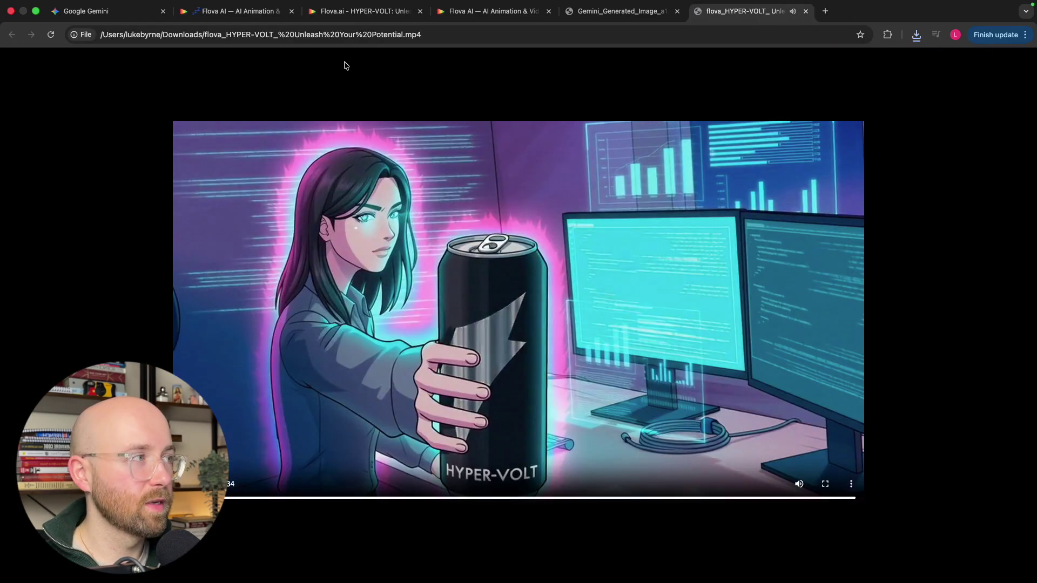
# Close the MP4 playback tab and switch to the Scottish Highlands project
pyautogui.press('super+w')
pyautogui.click(505, 13)
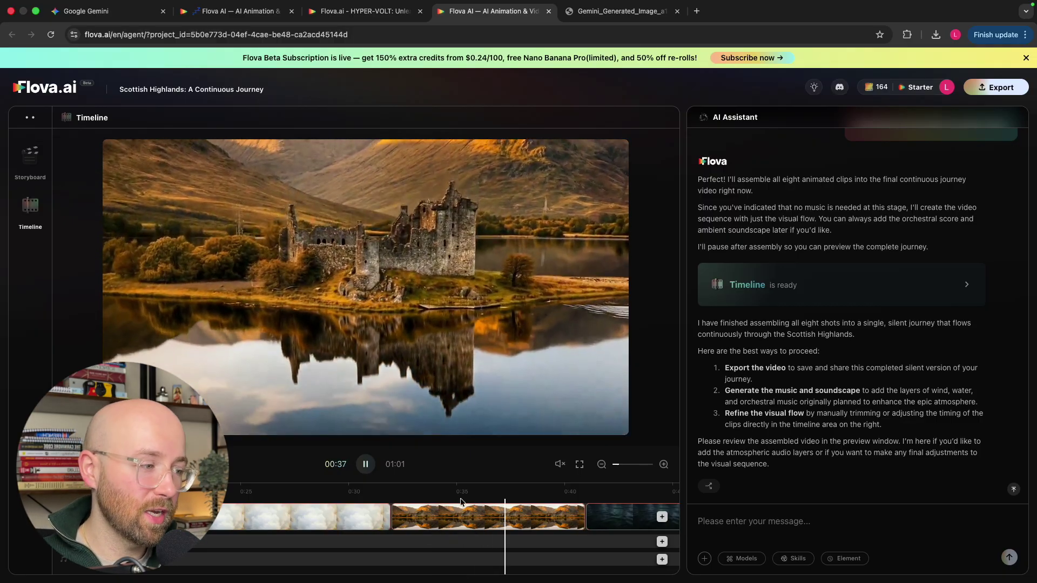
pyautogui.hscroll(5, 421, 517)
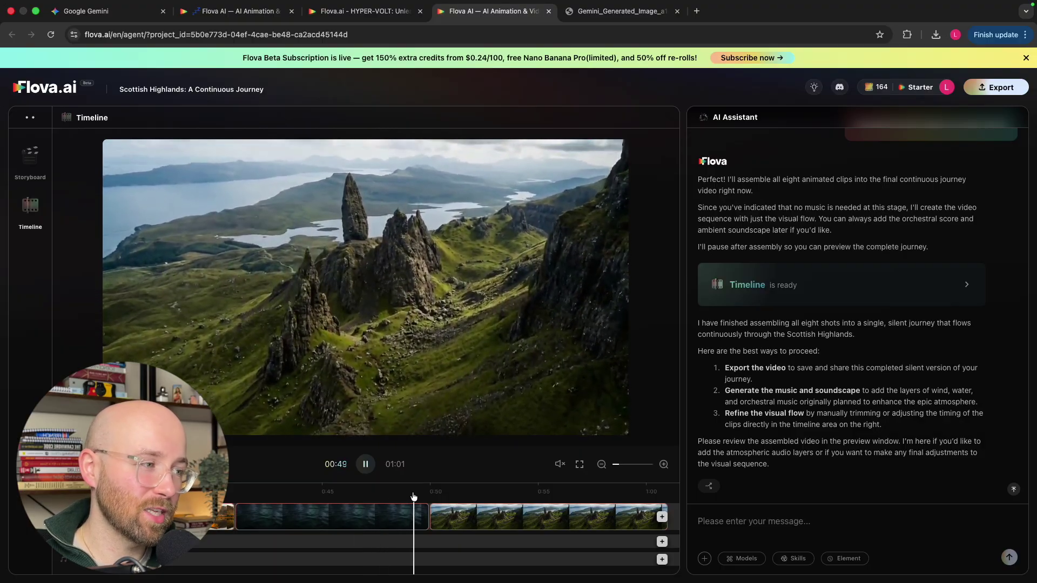
pyautogui.hscroll(2, 470, 514)
pyautogui.hscroll(3, 472, 515)
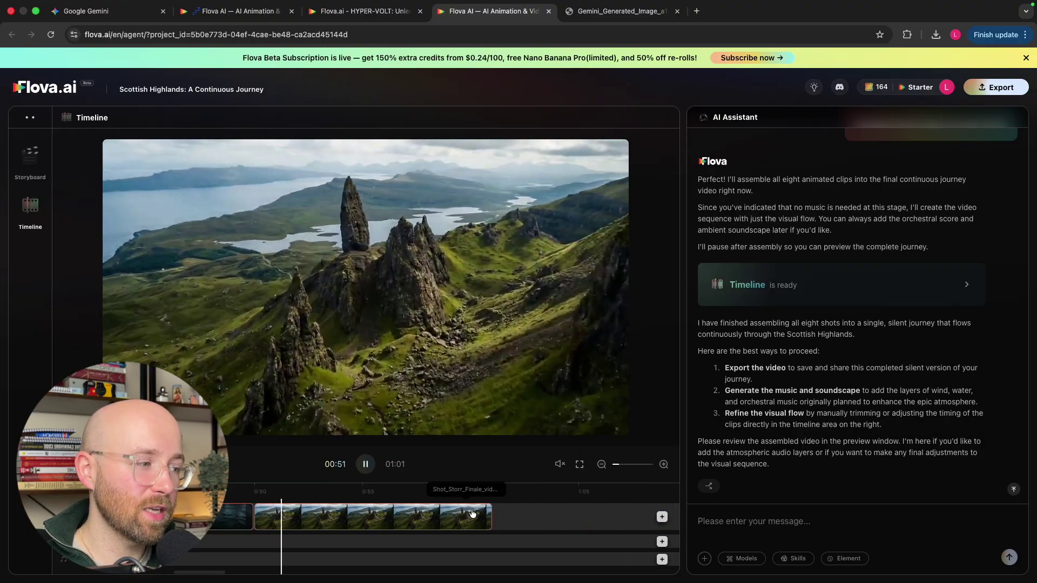
pyautogui.hscroll(2, 469, 513)
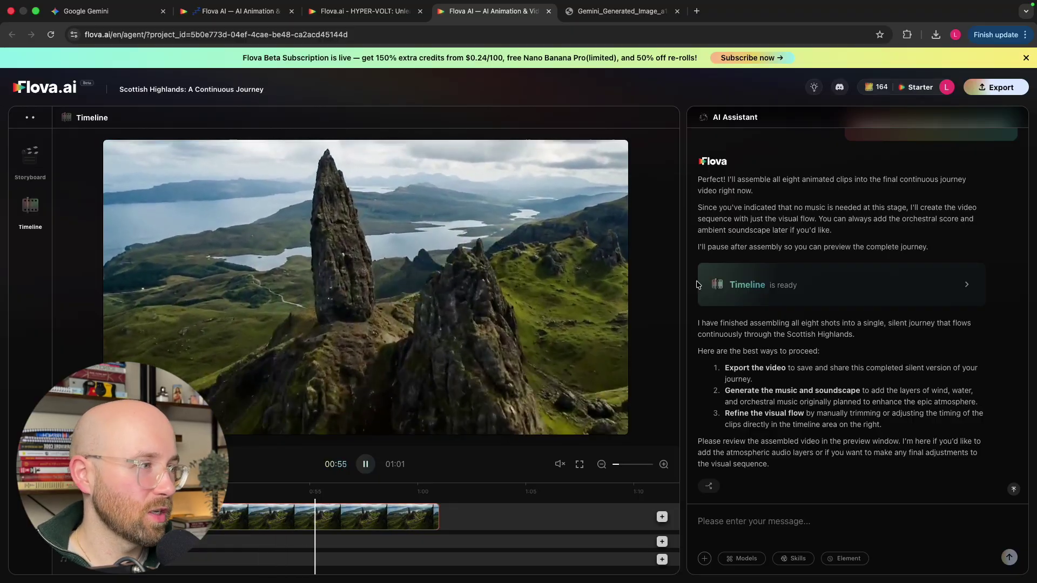
pyautogui.scroll(5, 860, 248)
pyautogui.scroll(5, 861, 247)
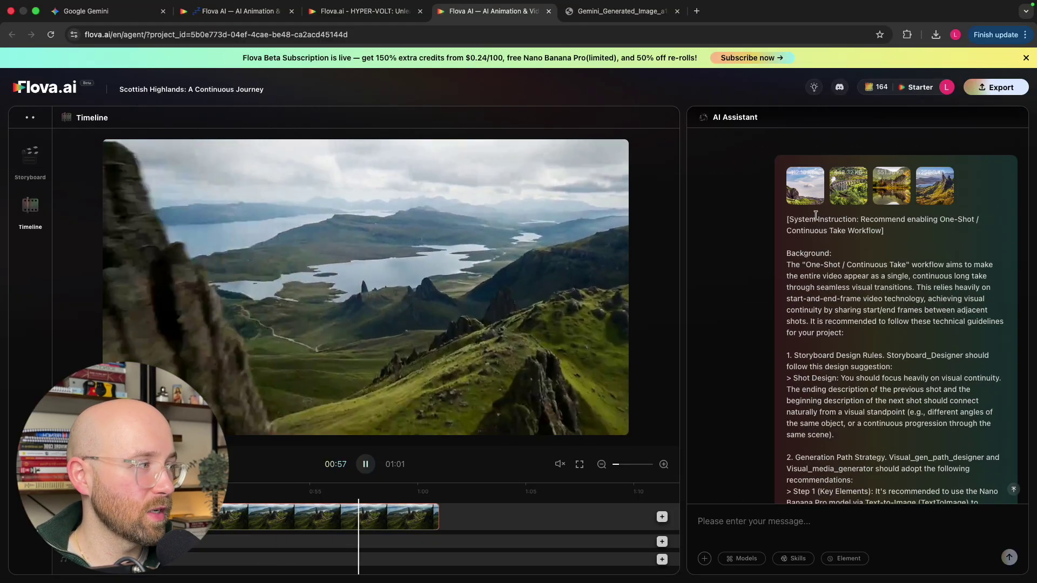
pyautogui.click(814, 200)
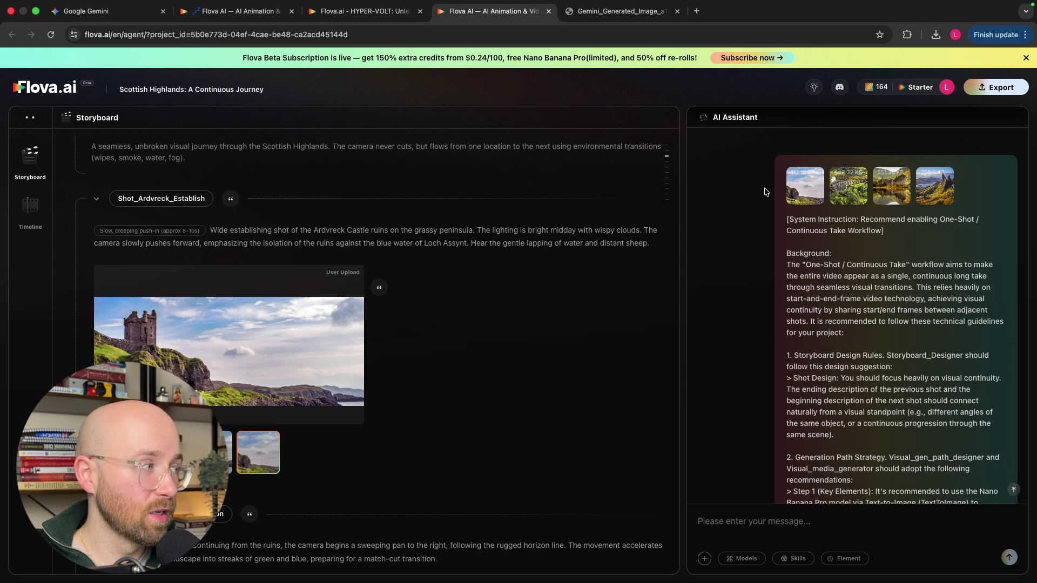
pyautogui.click(845, 191)
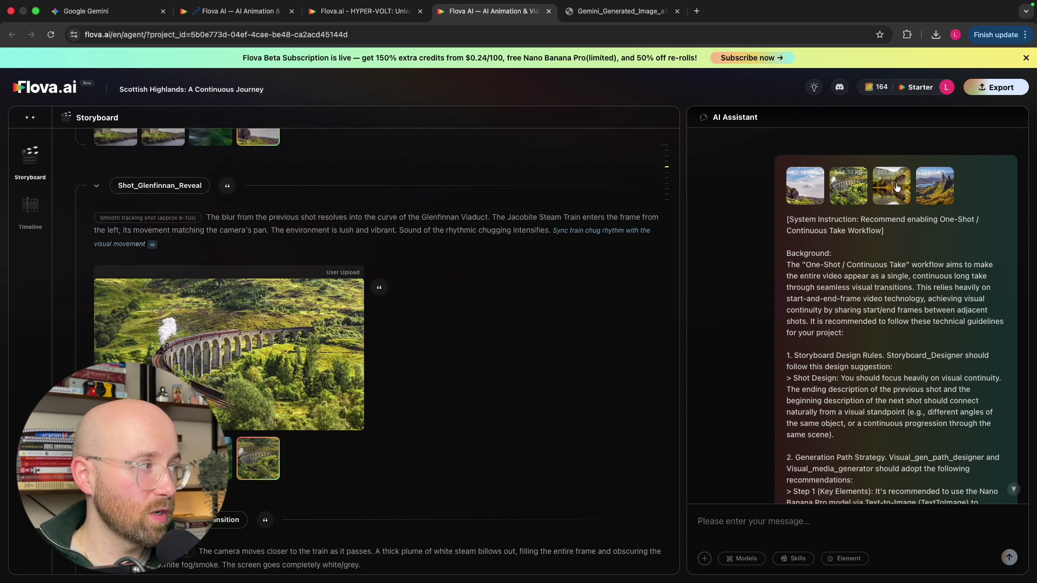
pyautogui.click(895, 188)
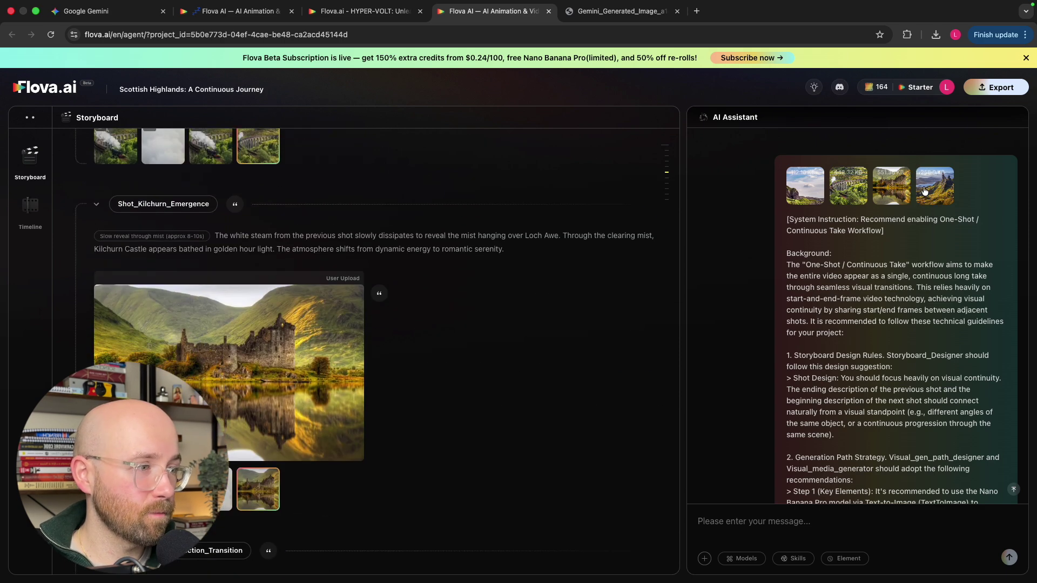
pyautogui.click(925, 192)
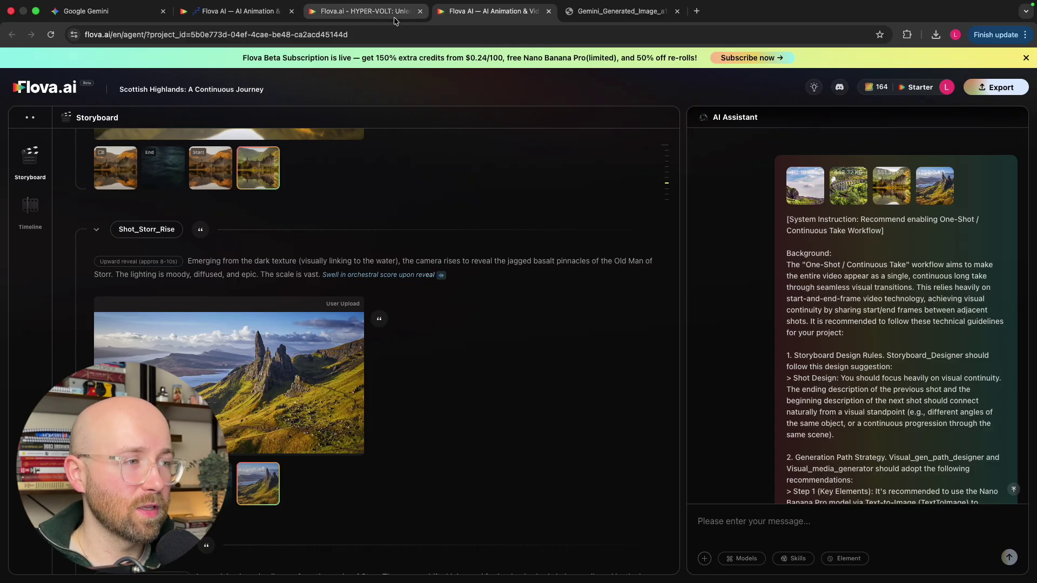
pyautogui.click(37, 207)
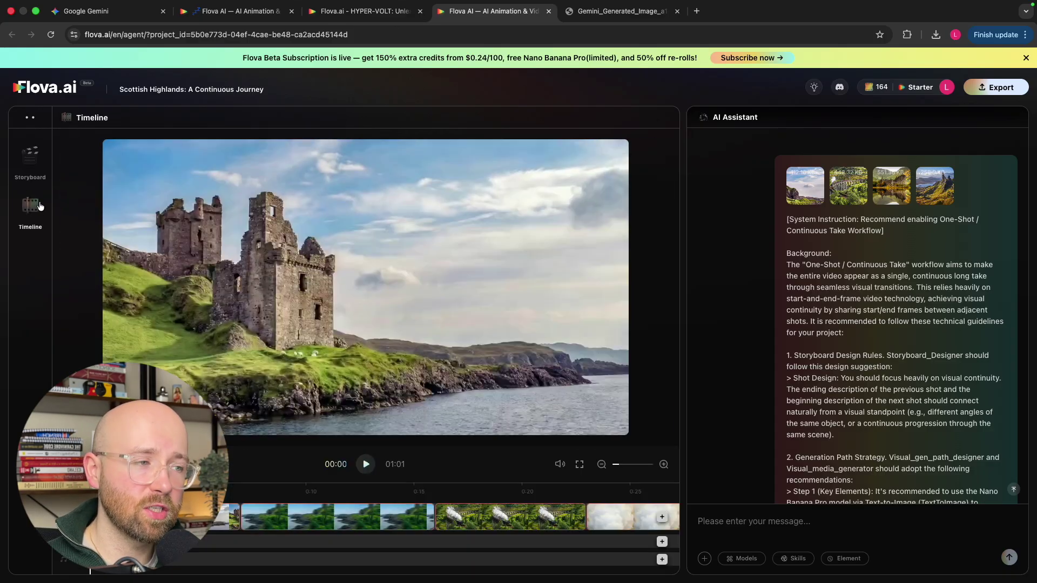
pyautogui.click(229, 494)
pyautogui.moveTo(259, 497); pyautogui.dragTo(467, 497)
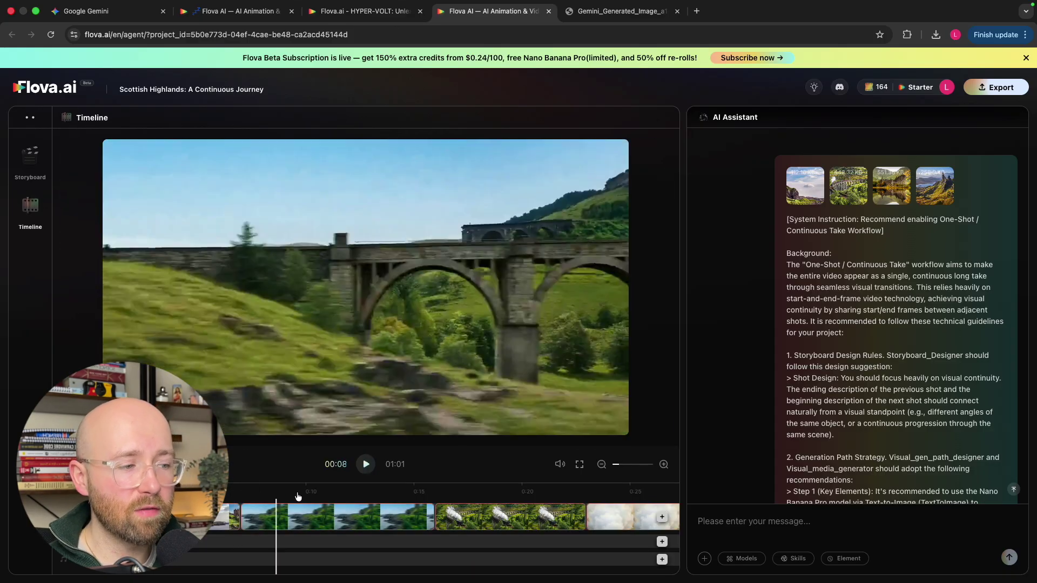
pyautogui.click(467, 496)
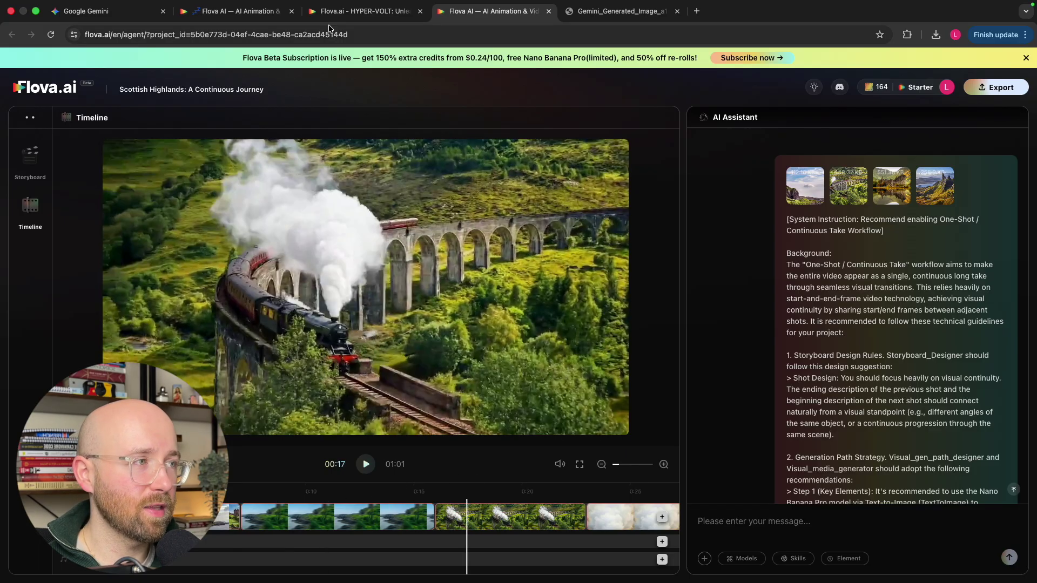
# Back in HYPER-VOLT, scrub through the shots and play the commercial from 00:16
pyautogui.click(345, 14)
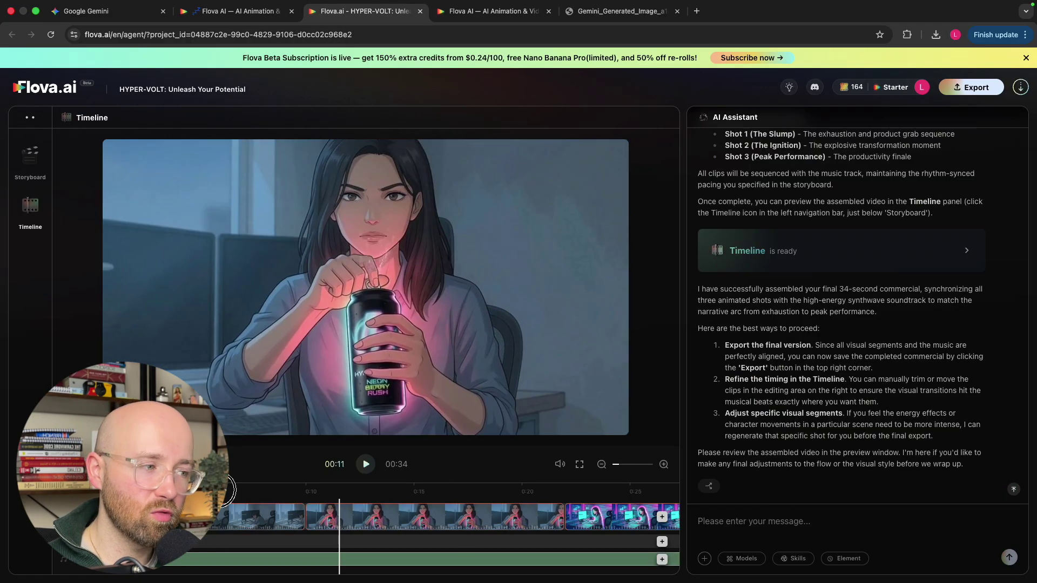
pyautogui.moveTo(229, 491); pyautogui.dragTo(351, 496)
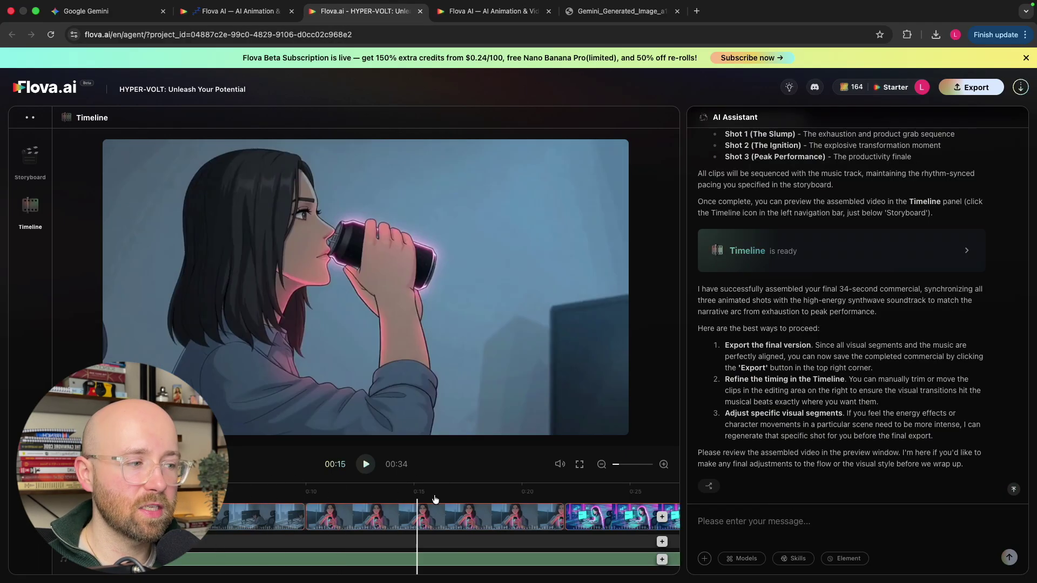
pyautogui.click(454, 499)
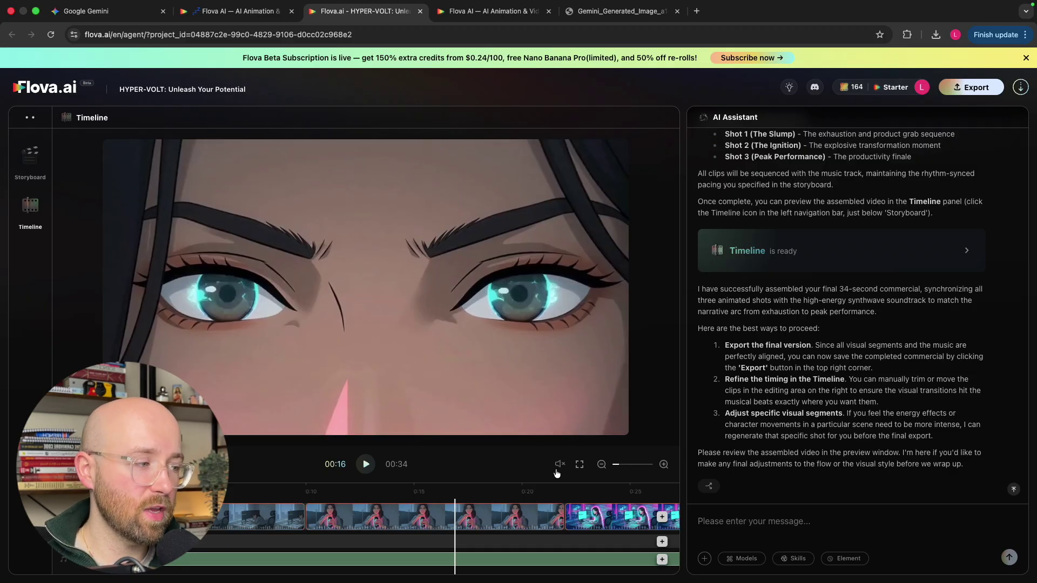
pyautogui.click(365, 464)
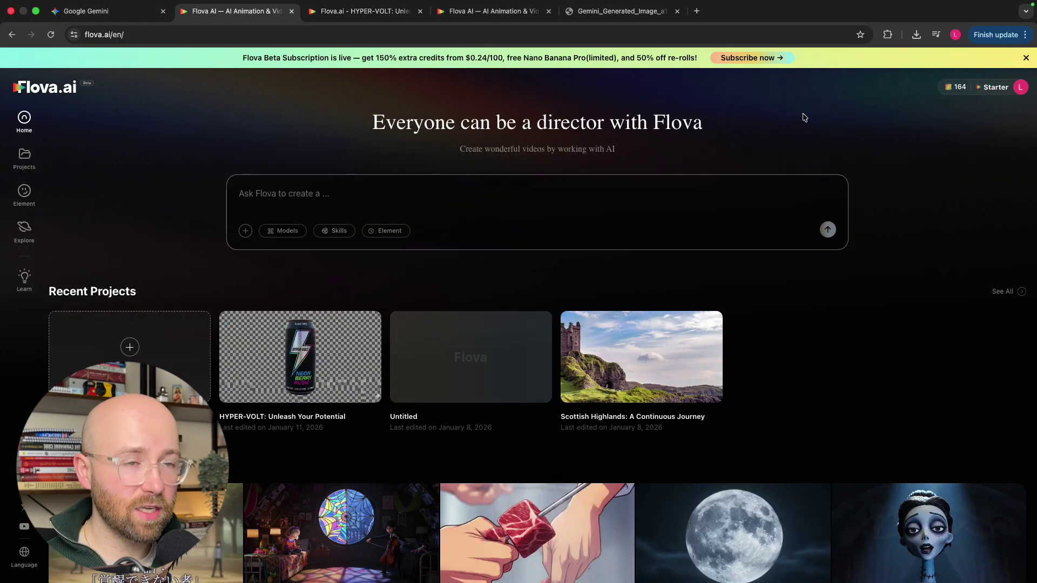
# Review the 164-credit balance and Free plan's 500 weekly credits, then close the pricing and account panels
pyautogui.click(953, 90)
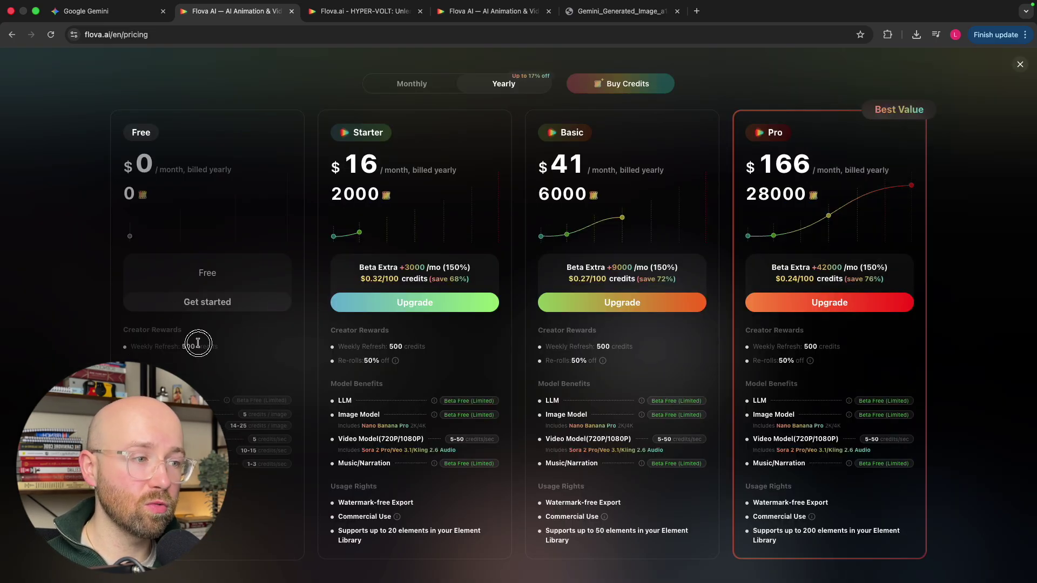
pyautogui.moveTo(217, 348); pyautogui.dragTo(183, 348)
pyautogui.click(179, 354)
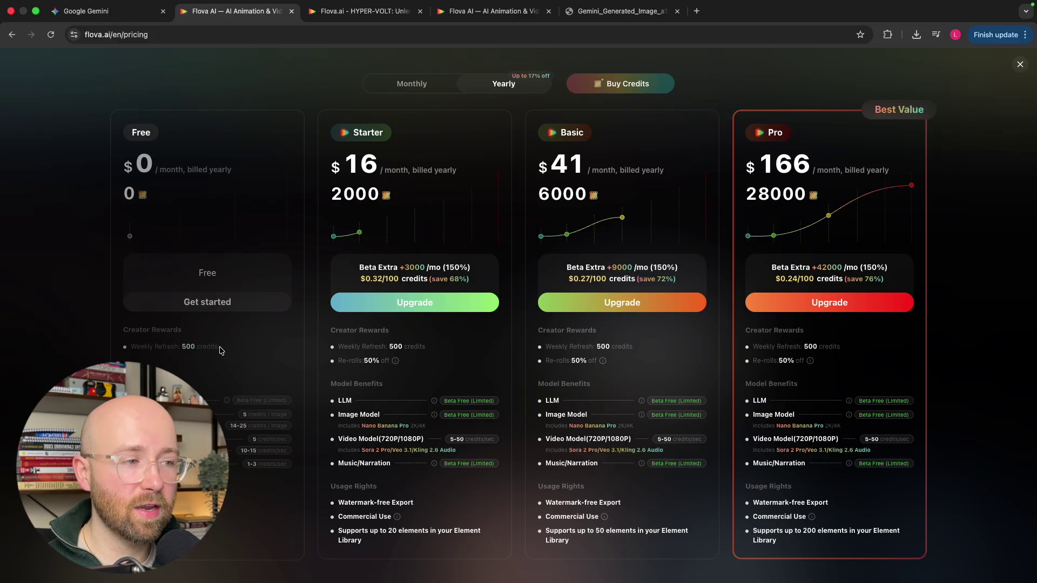
pyautogui.tripleClick(130, 346)
pyautogui.click(107, 344)
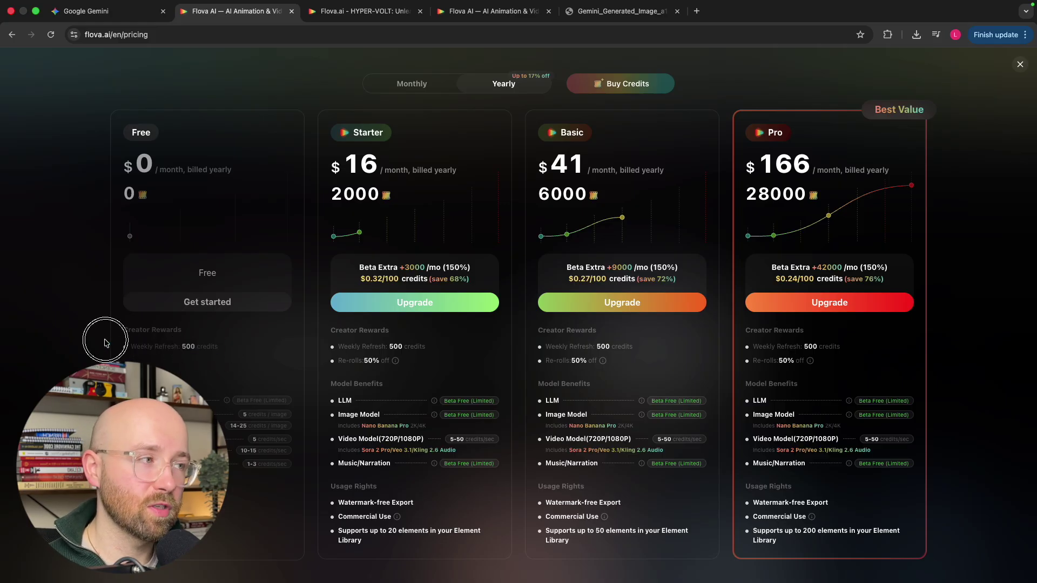
pyautogui.click(1020, 64)
pyautogui.click(812, 125)
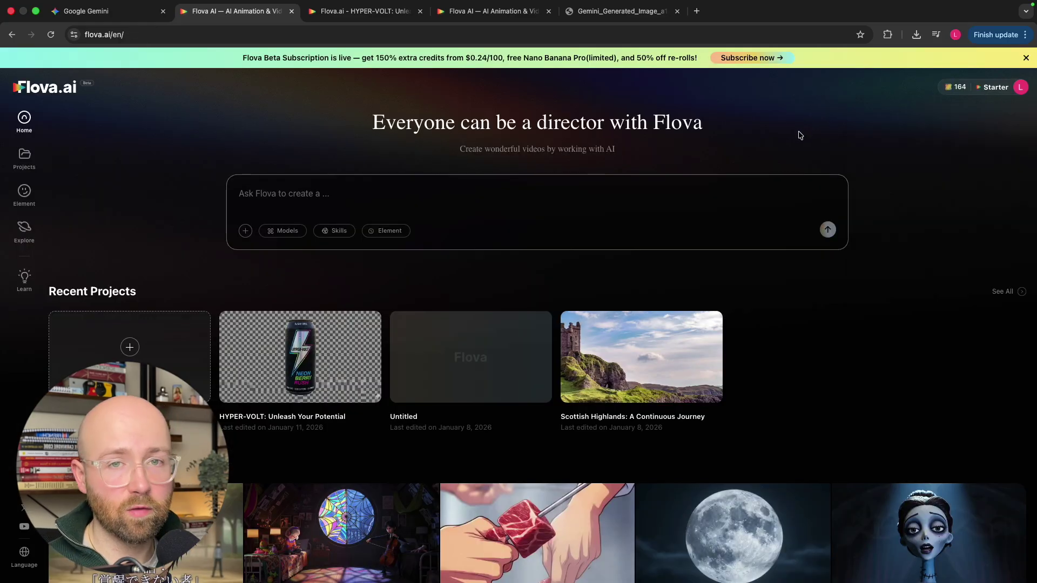